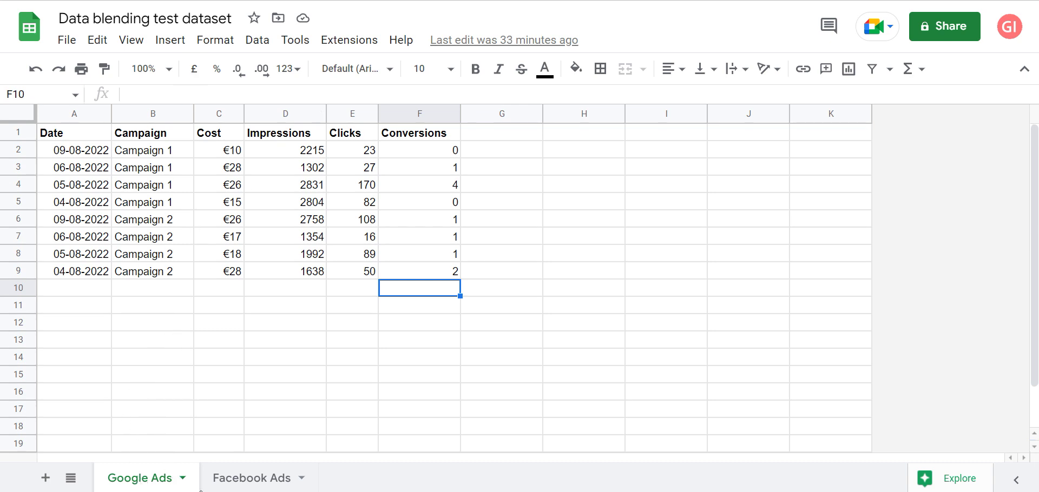
# - Compare the columns and records of the Google Ads and Facebook Ads worksheets in the Data blending test dataset
pyautogui.click(213, 483)
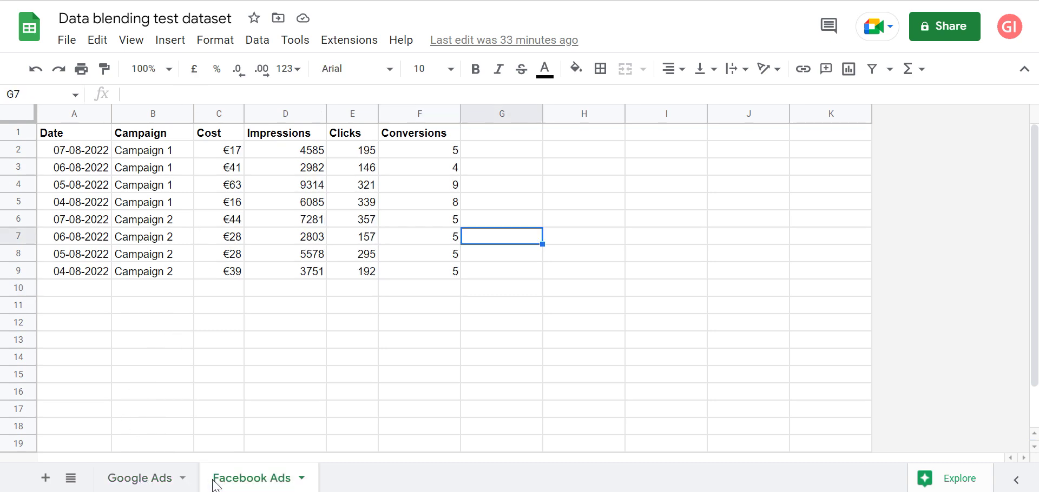
pyautogui.click(151, 487)
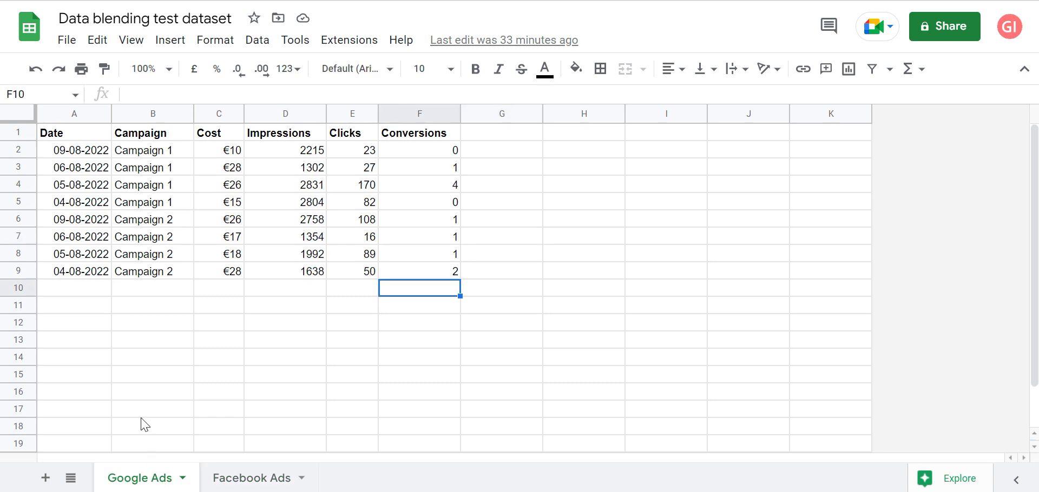
pyautogui.click(72, 133)
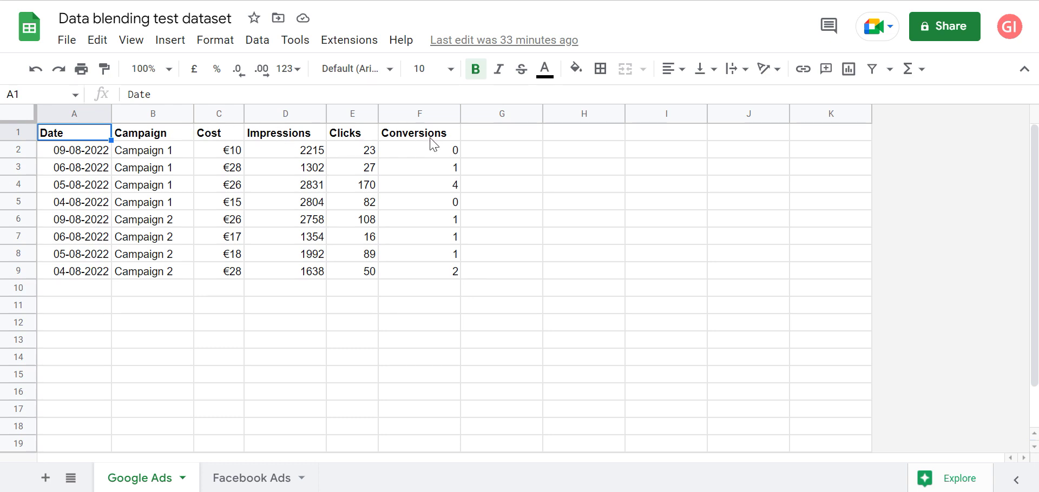
pyautogui.click(214, 475)
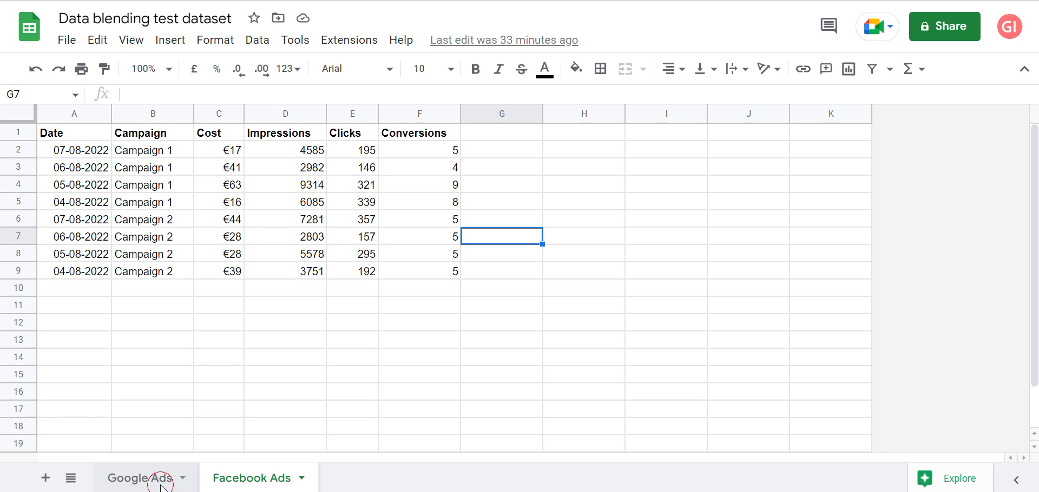
pyautogui.click(162, 487)
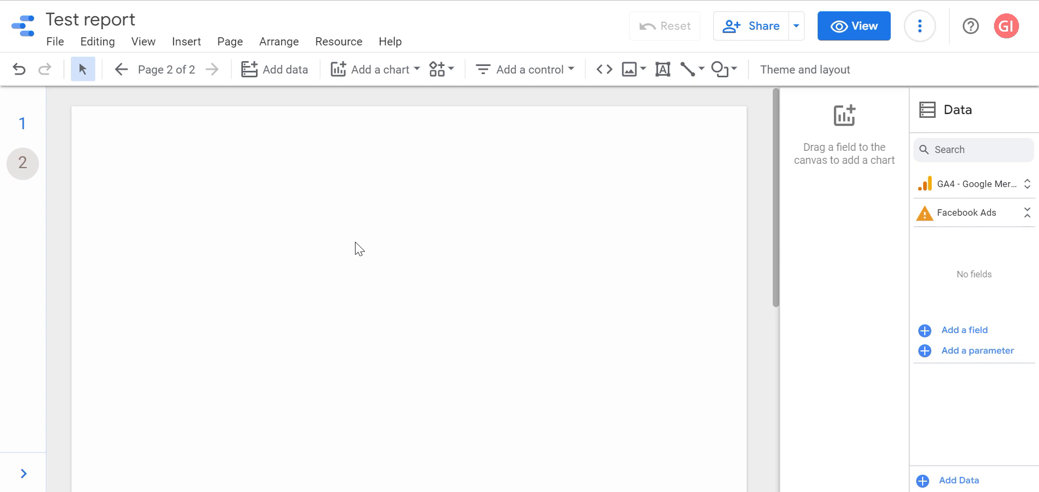
# - In Data Studio's Test report, add the Google Ads worksheet of Data blending test dataset as a Google Sheets data source
pyautogui.click(341, 41)
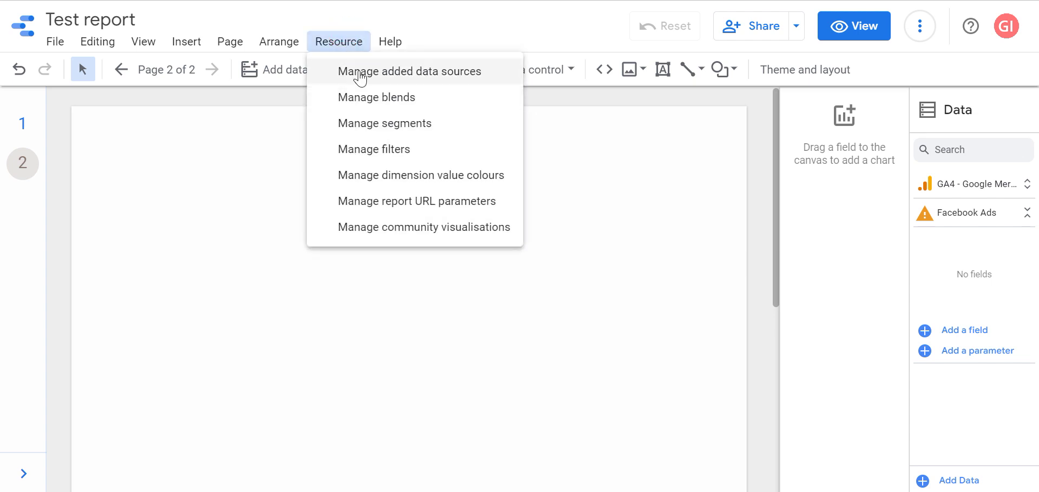
pyautogui.click(359, 75)
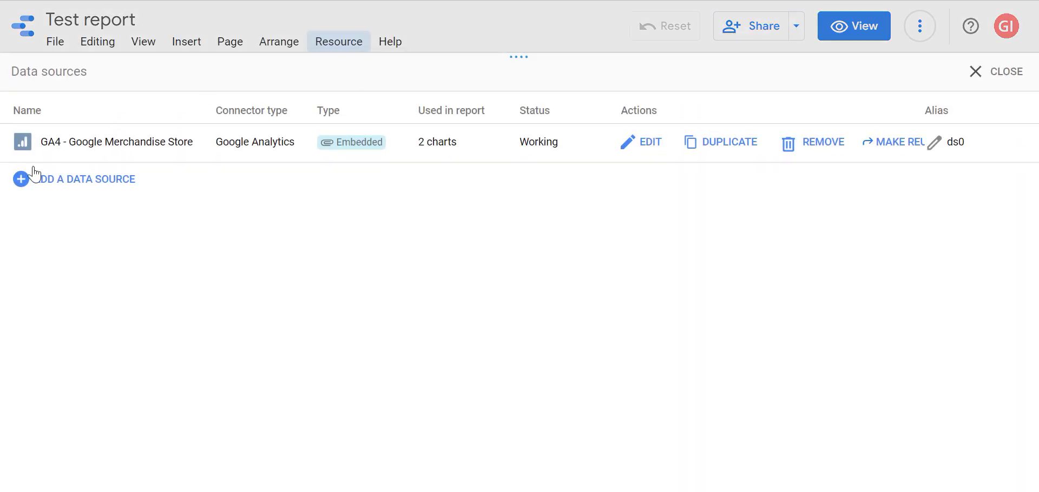
pyautogui.moveTo(87, 183); pyautogui.dragTo(90, 188)
pyautogui.click(90, 186)
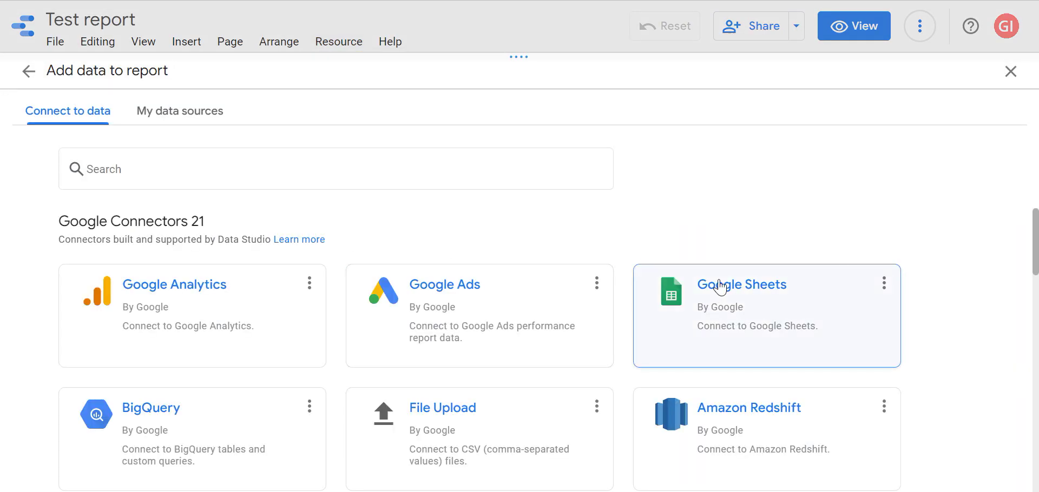
pyautogui.click(672, 292)
pyautogui.click(278, 251)
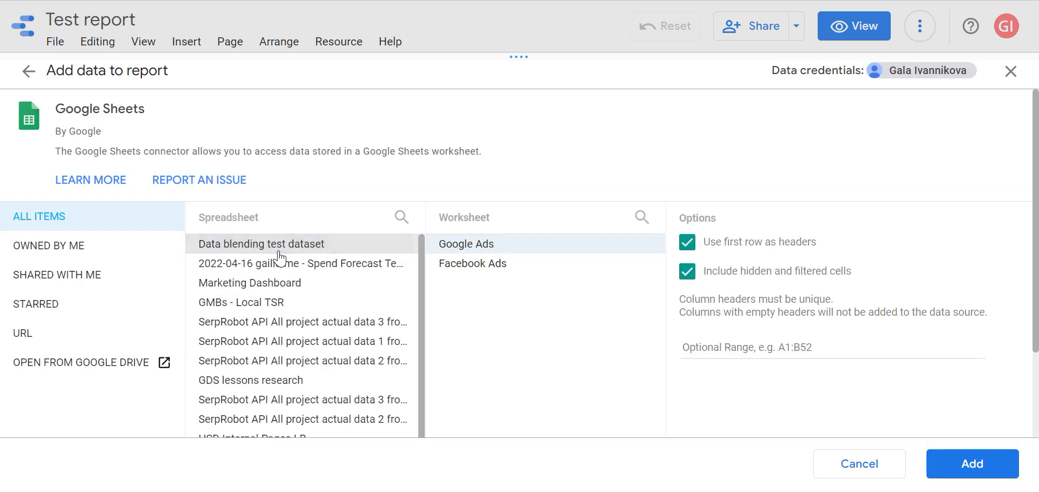
pyautogui.click(469, 247)
pyautogui.click(941, 457)
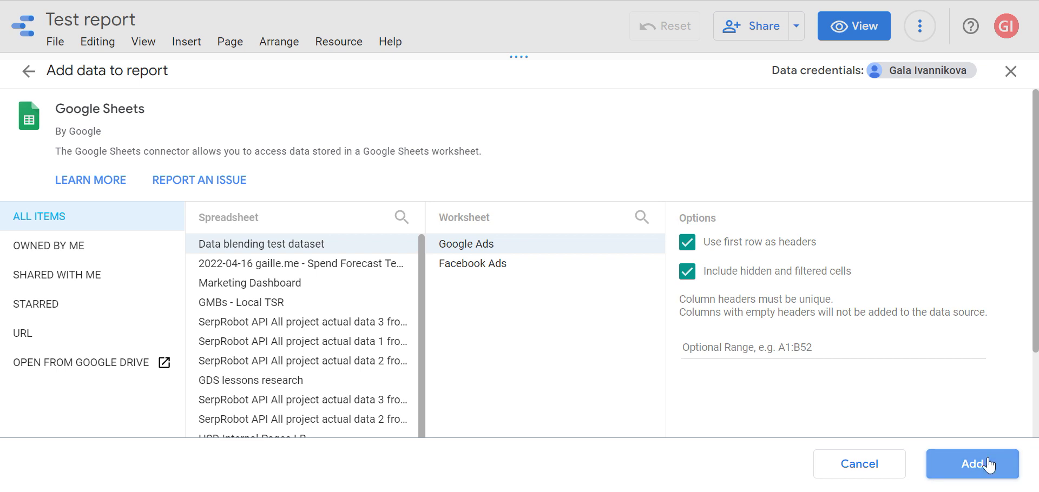
pyautogui.click(979, 475)
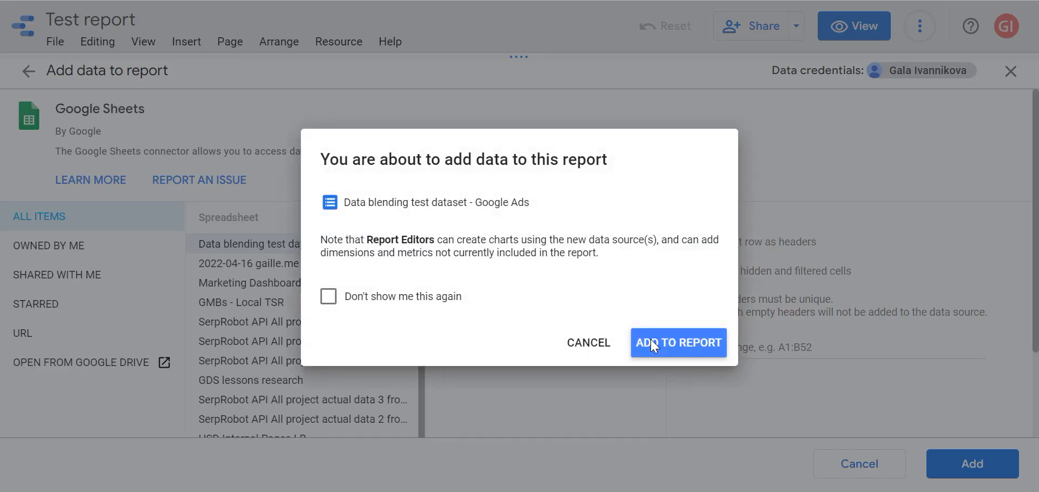
pyautogui.click(654, 342)
pyautogui.click(731, 296)
pyautogui.click(671, 342)
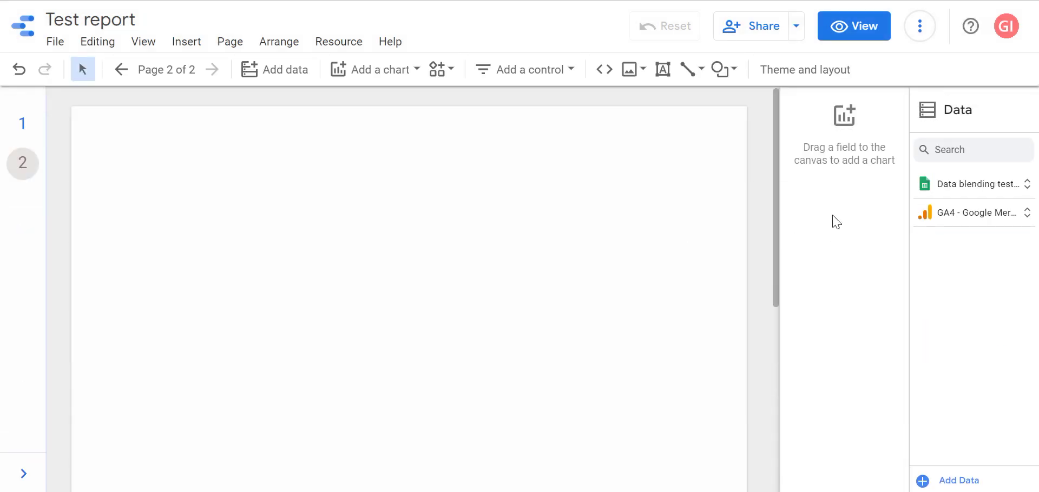
# - Open the newly added Data blending test dataset source for editing and shorten its name to Google Ads
pyautogui.click(341, 43)
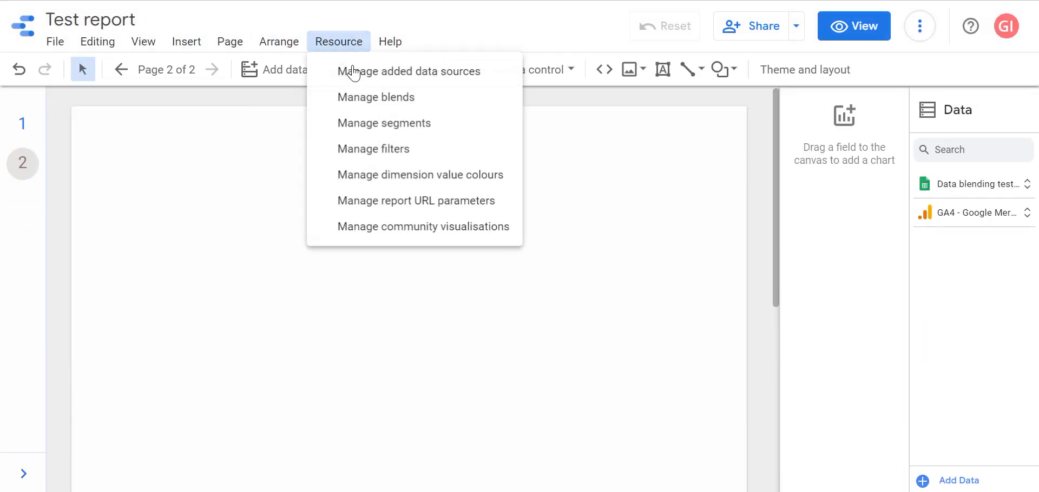
pyautogui.click(351, 68)
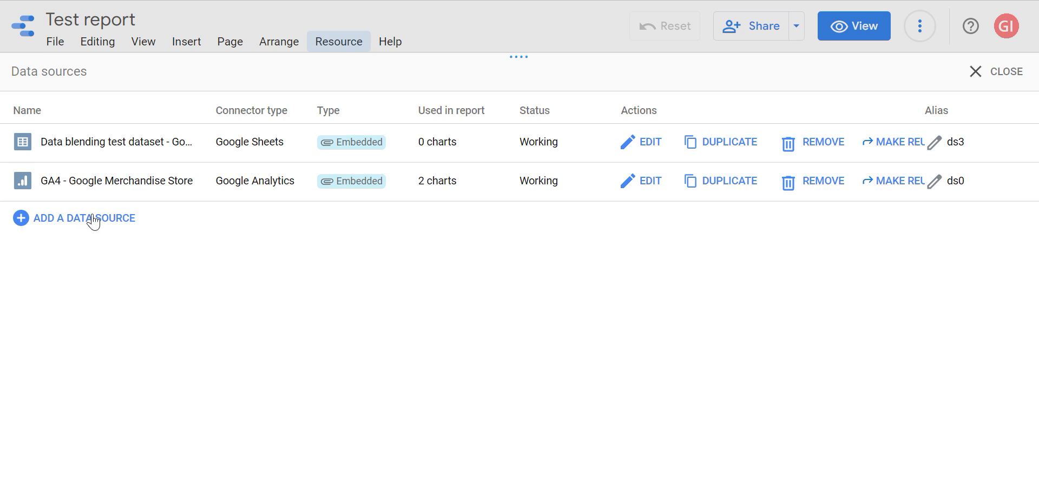
pyautogui.click(652, 149)
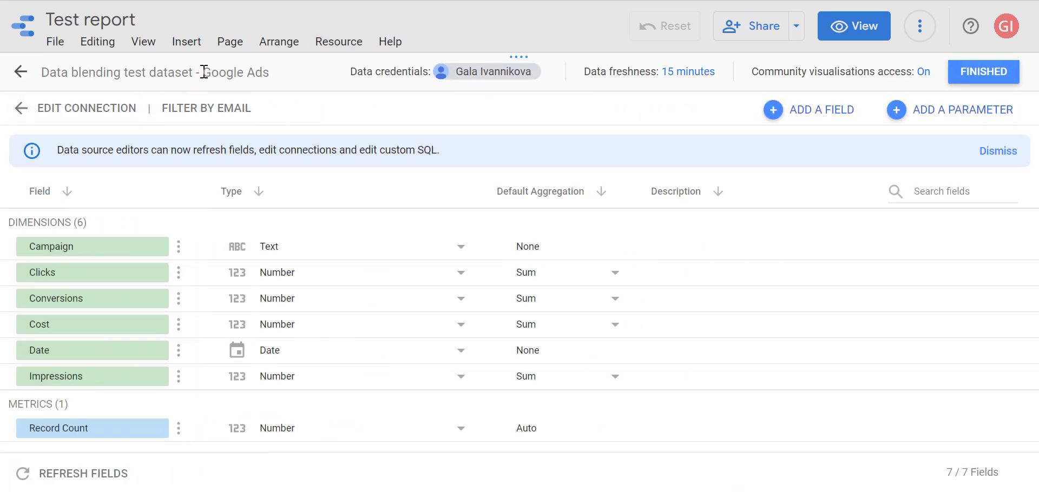
pyautogui.moveTo(203, 72); pyautogui.dragTo(6, 75)
pyautogui.press('BackSpace')
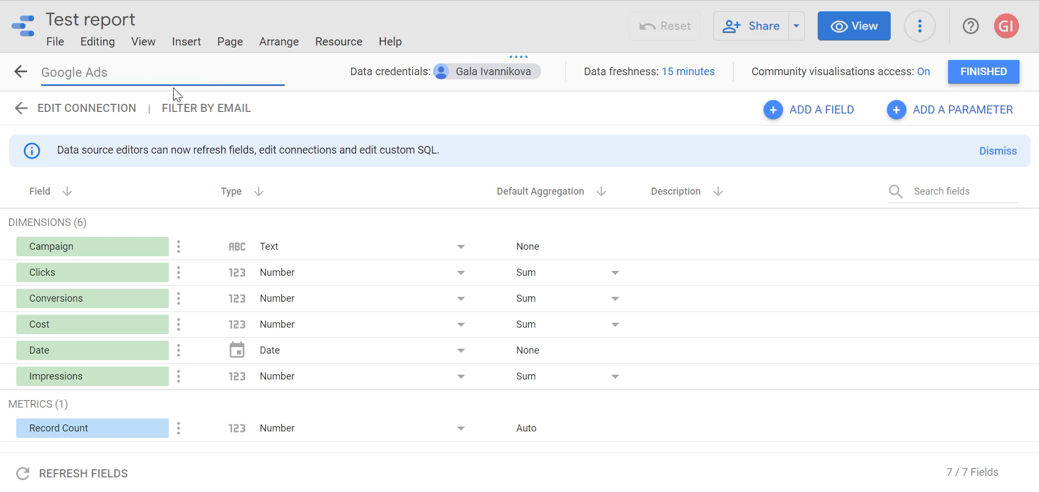
pyautogui.click(643, 108)
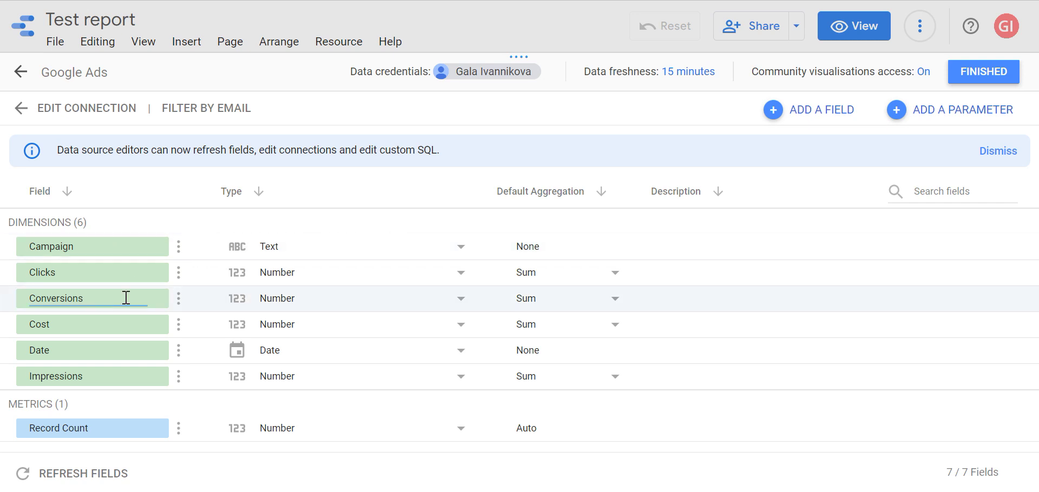
# - Set the Cost field's type to Currency (EUR - Euro (€)) in the Google Ads source and finish editing it
pyautogui.click(303, 324)
pyautogui.moveTo(355, 438)
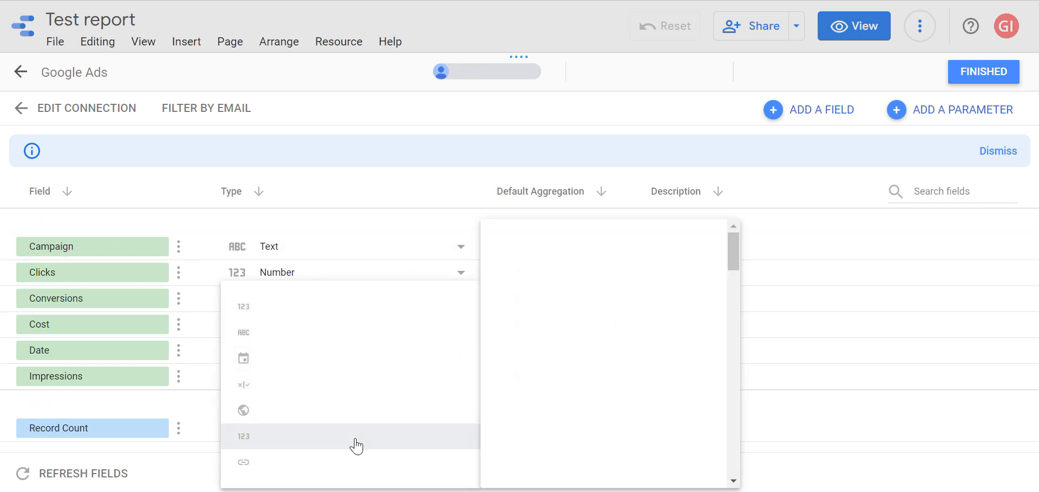
pyautogui.click(578, 254)
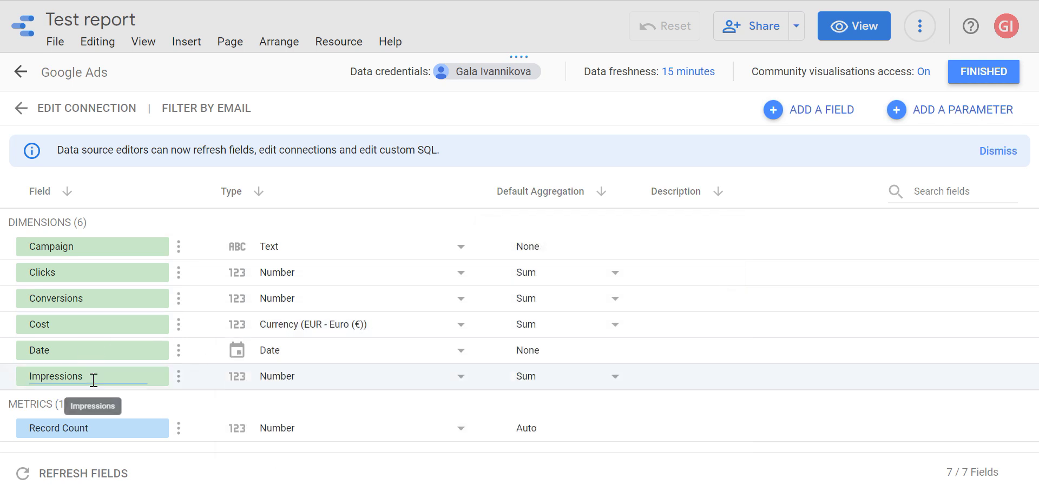
pyautogui.click(977, 73)
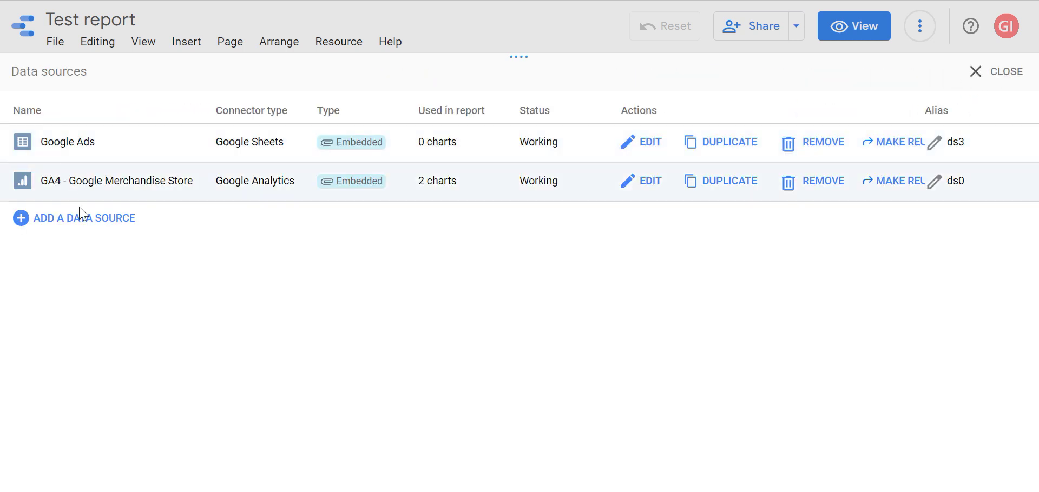
# - Add the Facebook Ads worksheet of Data blending test dataset as a Google Sheets data source and reopen the list of added data sources
pyautogui.click(93, 226)
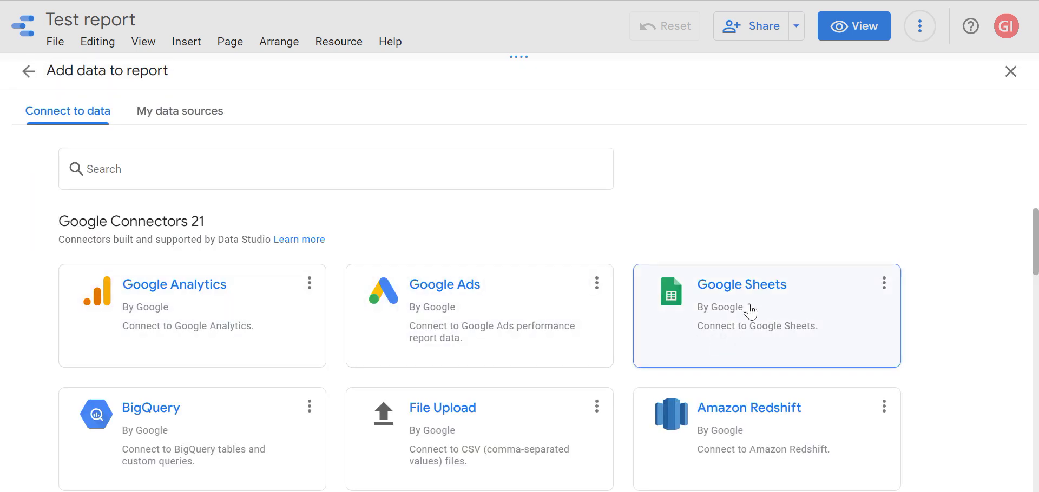
pyautogui.click(749, 306)
pyautogui.click(304, 244)
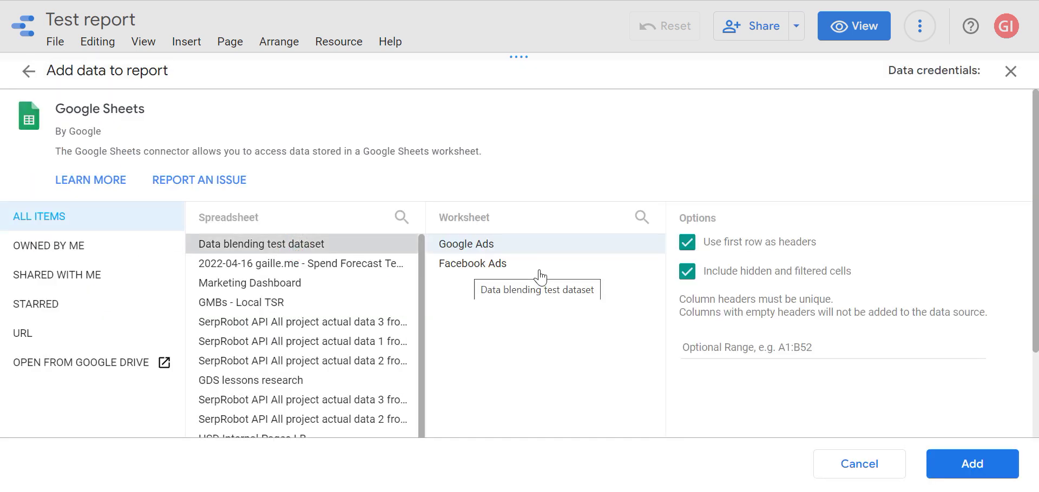
pyautogui.click(441, 264)
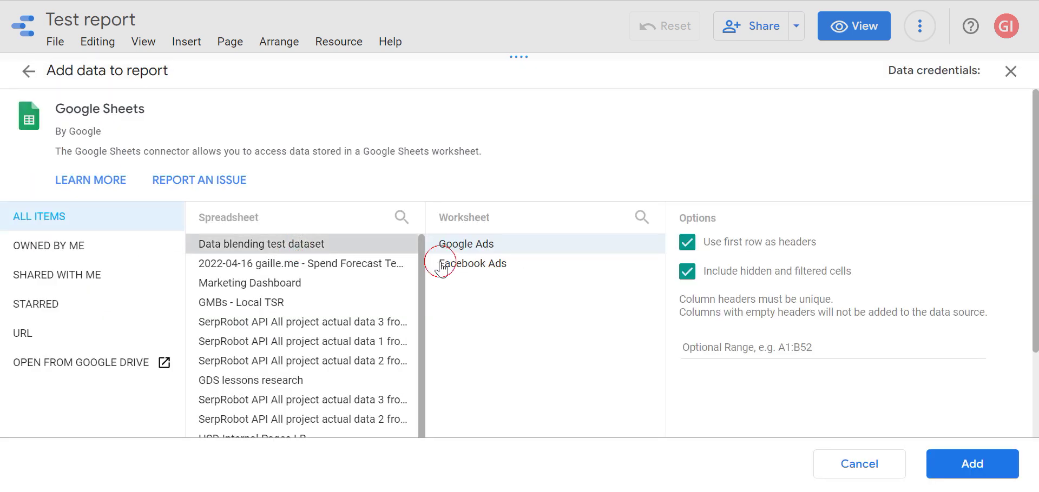
pyautogui.click(997, 474)
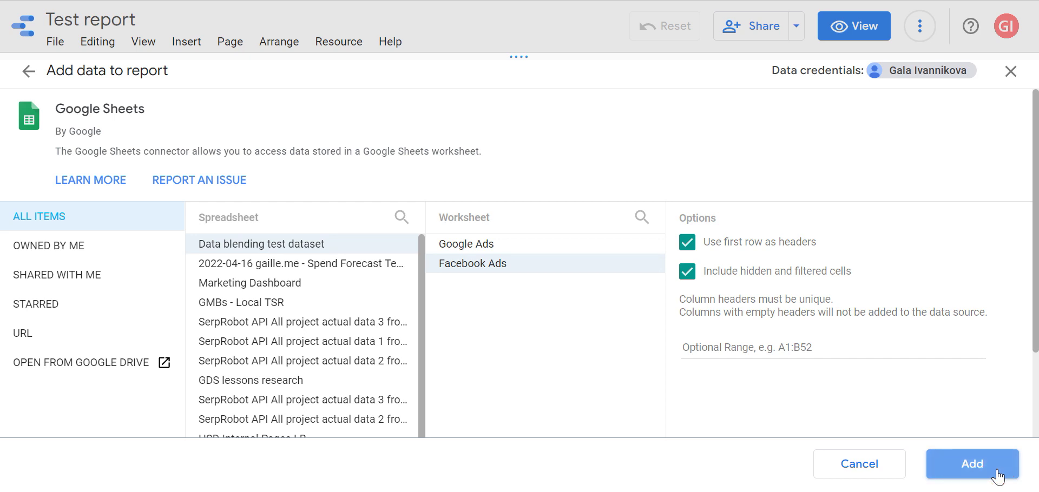
pyautogui.click(969, 464)
pyautogui.click(695, 349)
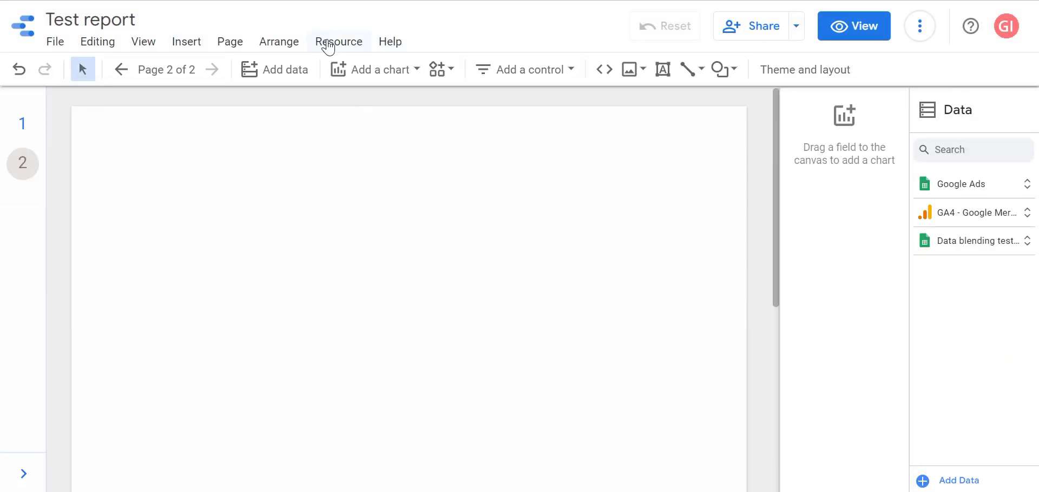
pyautogui.click(328, 46)
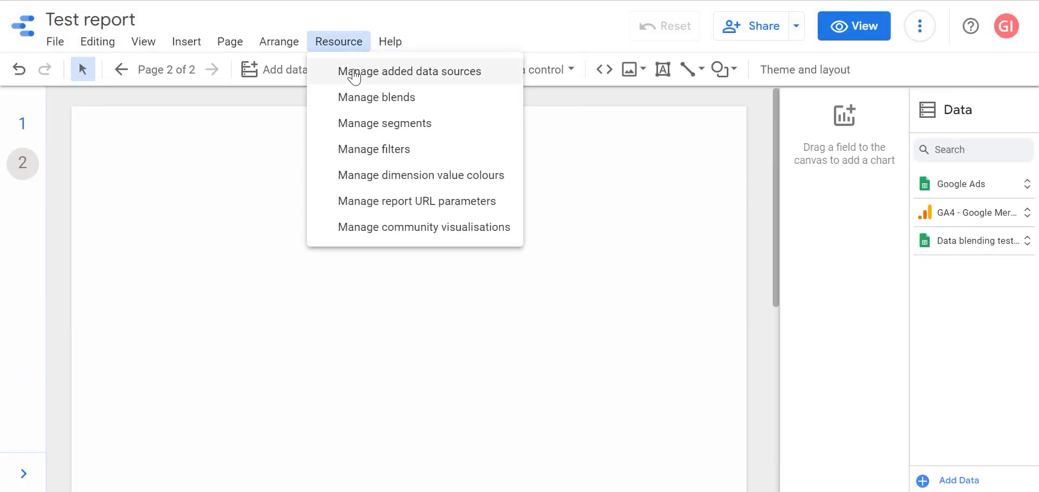
pyautogui.click(349, 75)
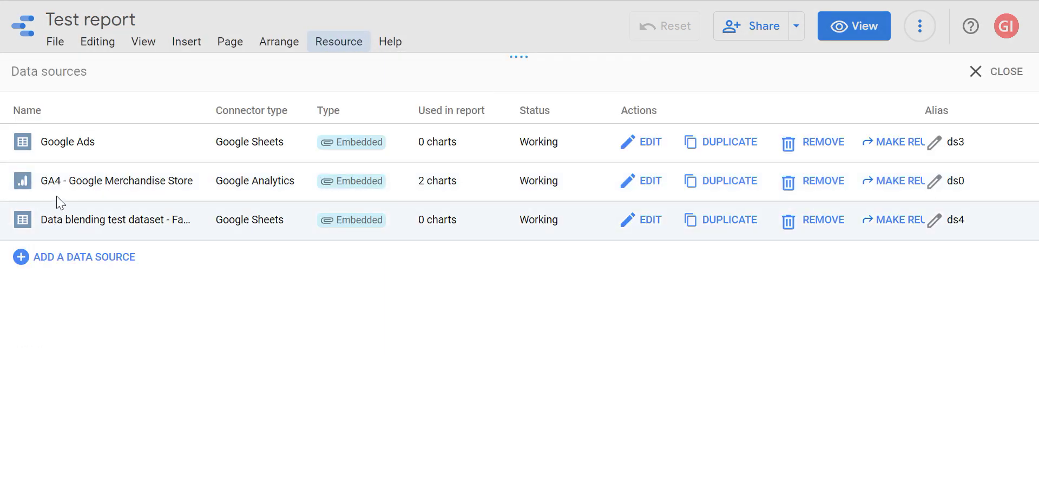
pyautogui.click(649, 181)
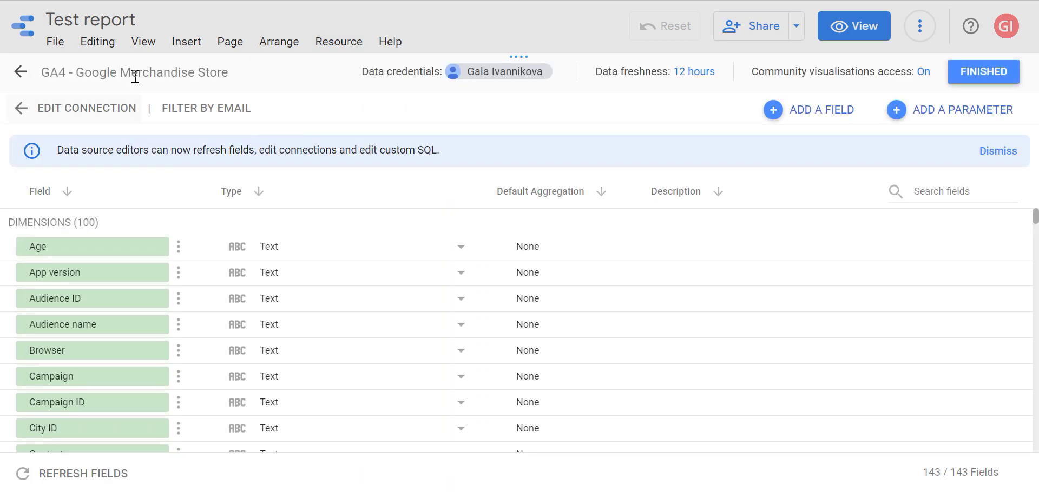
pyautogui.moveTo(217, 72); pyautogui.dragTo(3, 70)
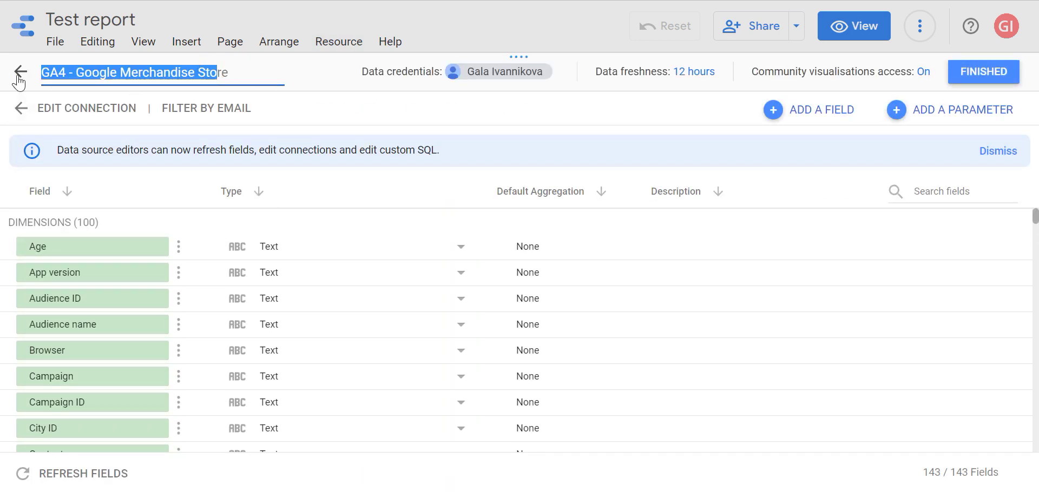
pyautogui.click(18, 76)
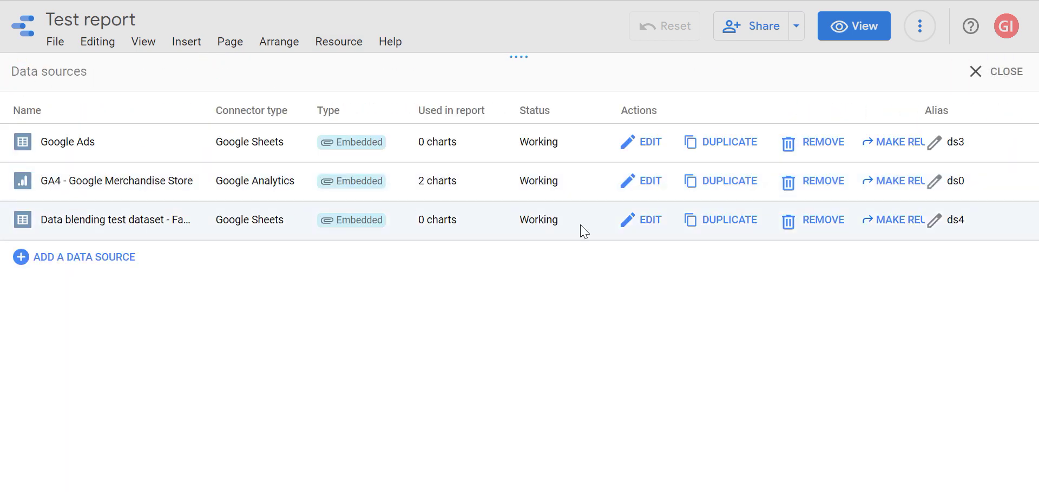
# - Open the Data blending test dataset source for the Facebook worksheet and shorten its name to Facebook Ads
pyautogui.click(658, 222)
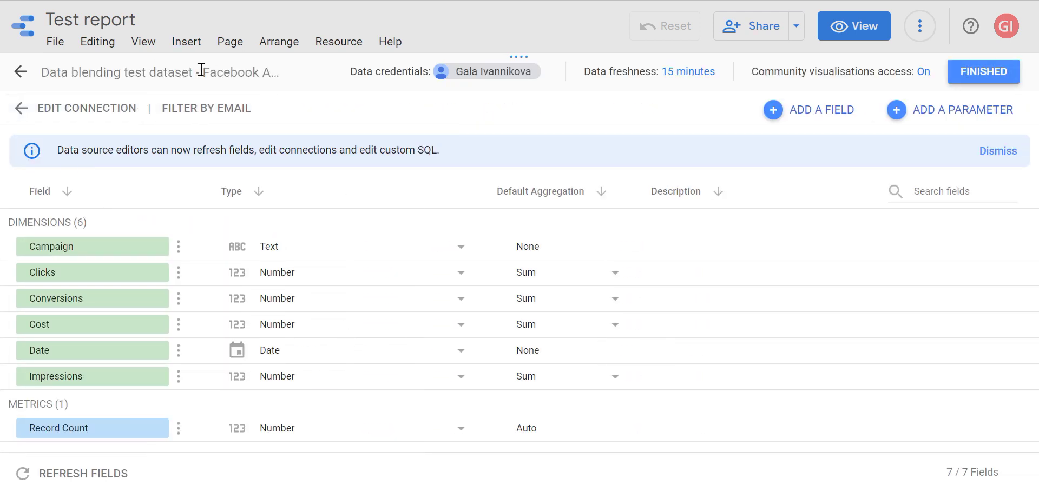
pyautogui.moveTo(201, 70); pyautogui.dragTo(1, 89)
pyautogui.press('BackSpace')
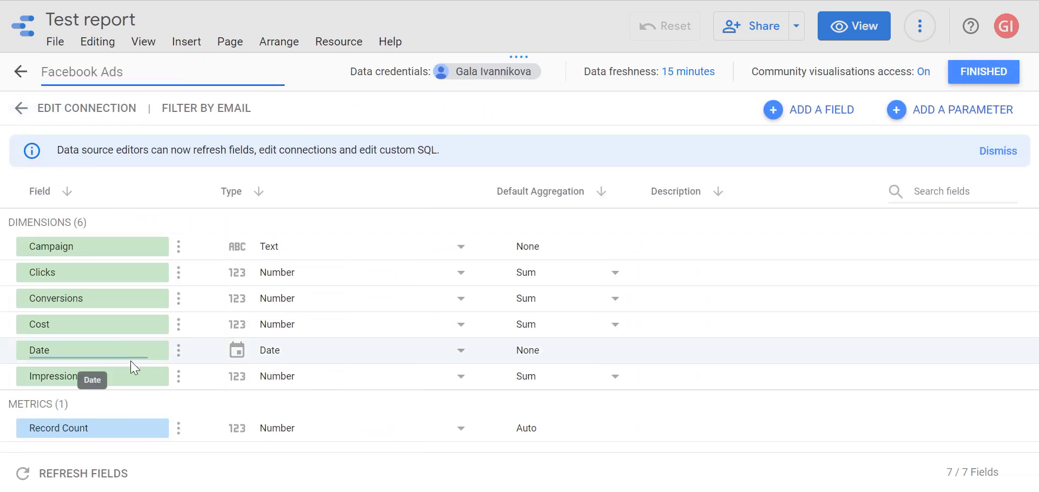
# - Set the Cost field's type to Currency (EUR - Euro (€)) in the Facebook Ads source and finish editing it
pyautogui.click(357, 331)
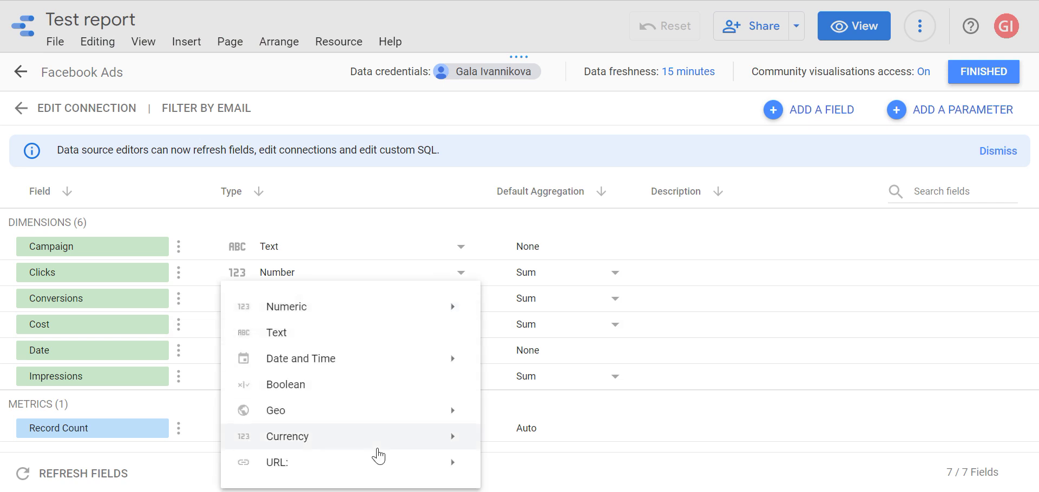
pyautogui.moveTo(374, 439)
pyautogui.click(565, 254)
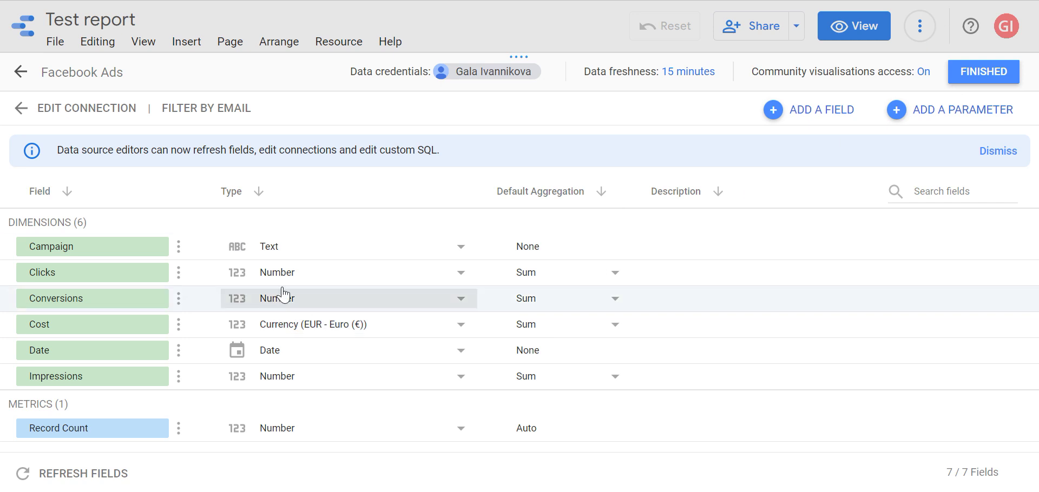
pyautogui.click(954, 81)
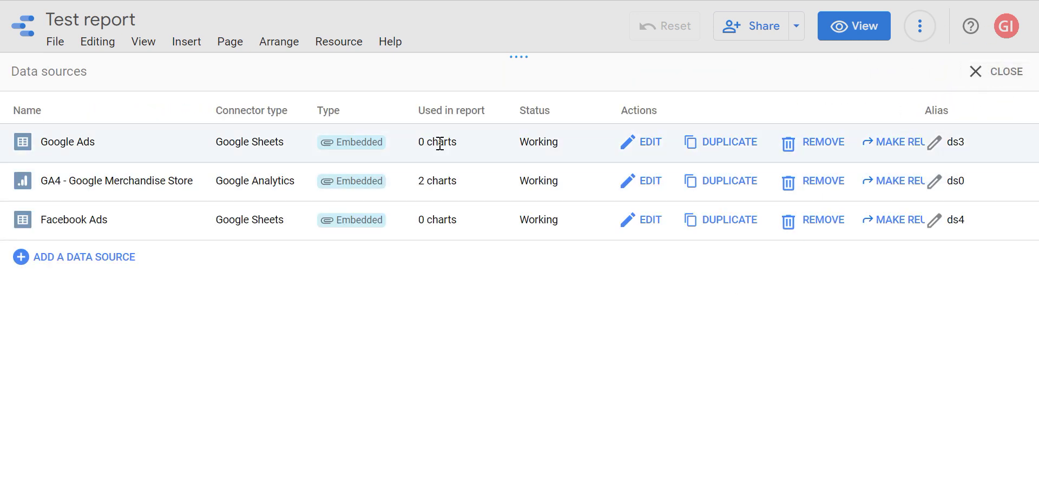
# - Insert a table in the upper-left area of page 2 and set its data source to Google Ads
pyautogui.click(988, 81)
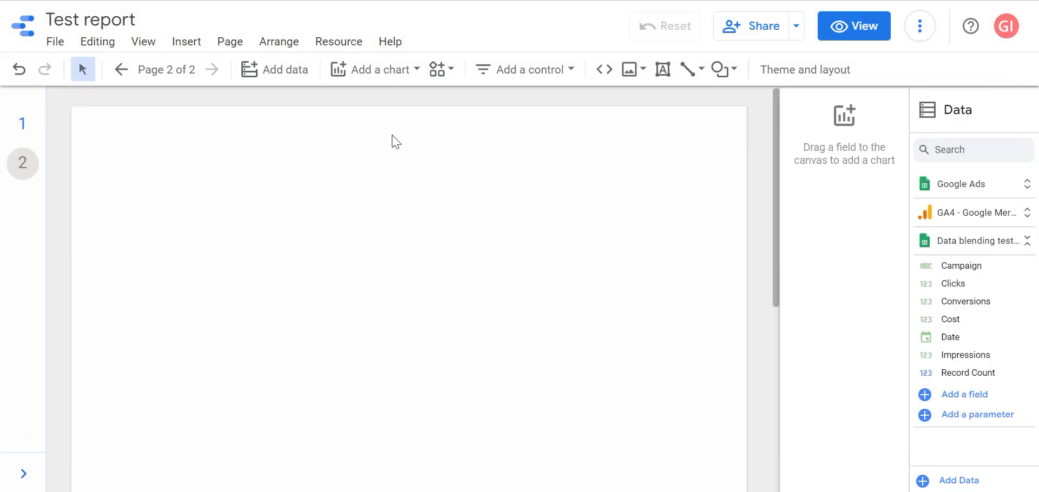
pyautogui.click(346, 69)
pyautogui.click(354, 122)
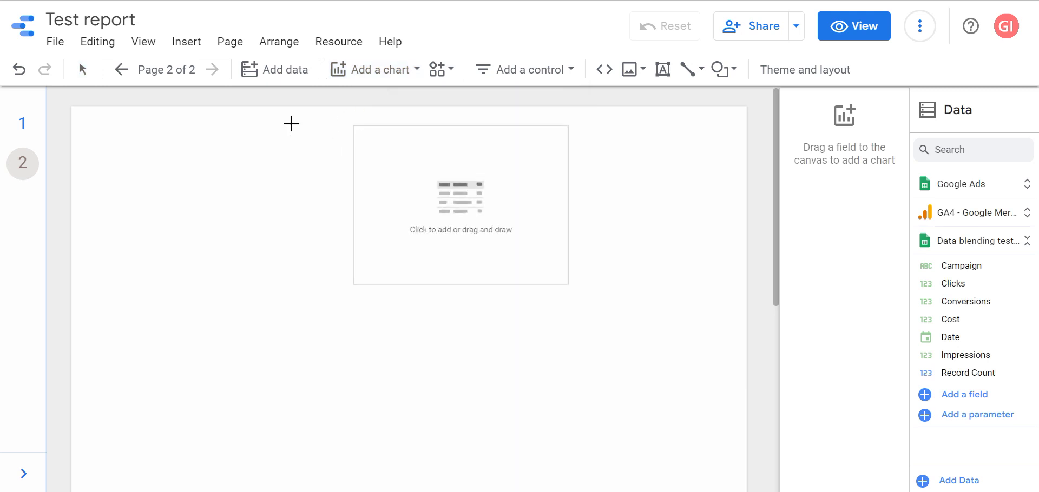
pyautogui.click(86, 123)
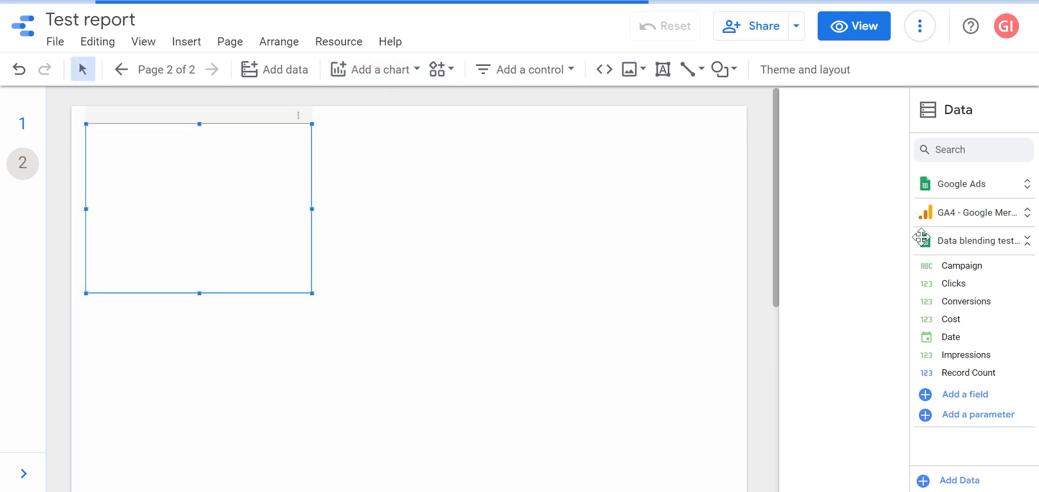
pyautogui.click(839, 203)
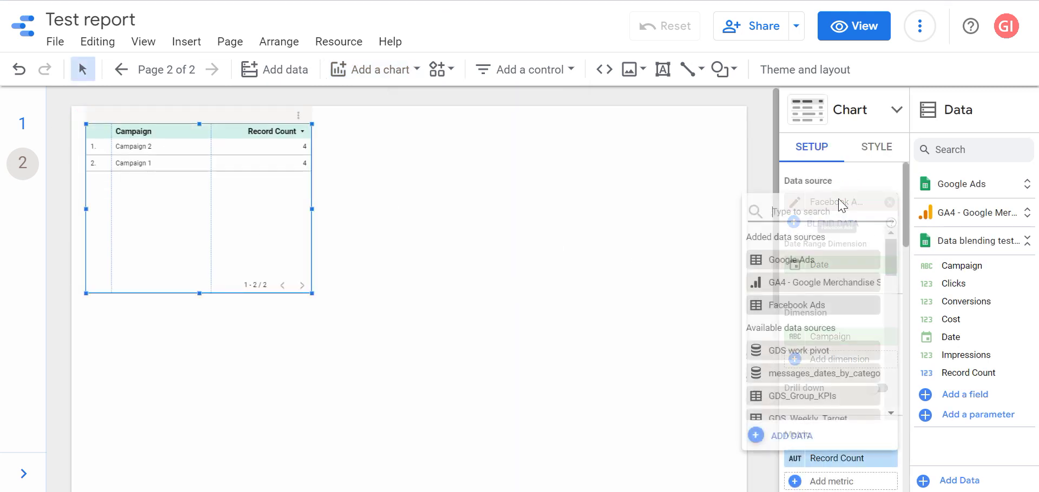
pyautogui.click(831, 262)
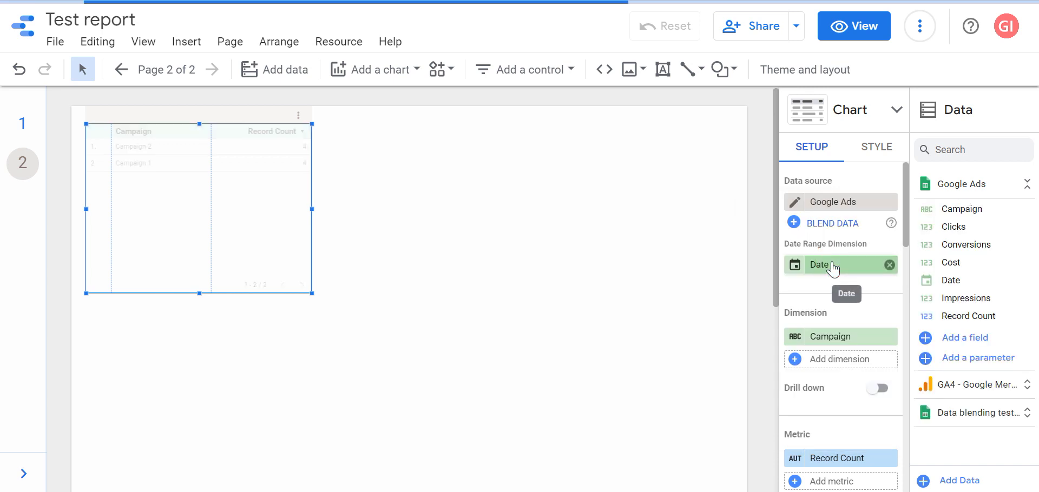
# - Replace the table's Campaign dimension with Date and add Campaign as the second dimension
pyautogui.click(857, 341)
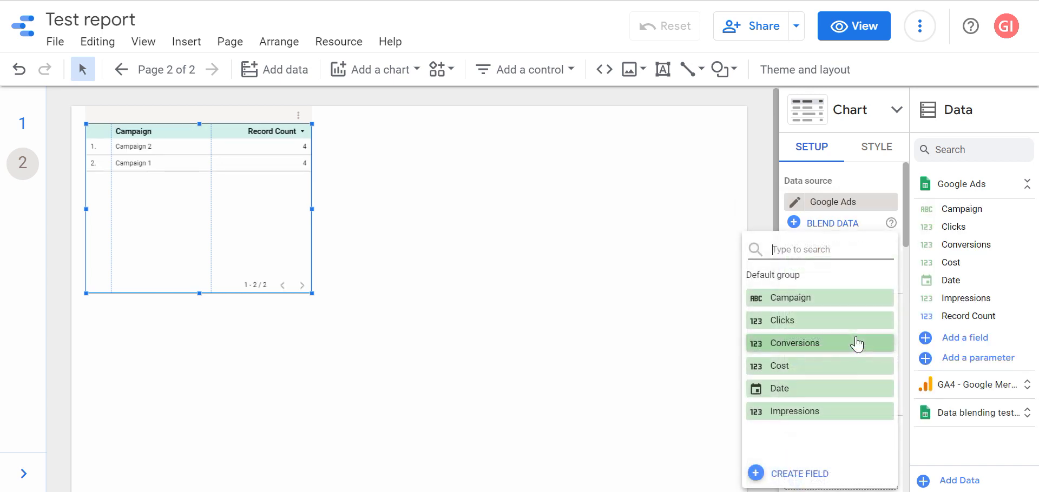
pyautogui.click(815, 388)
pyautogui.click(844, 371)
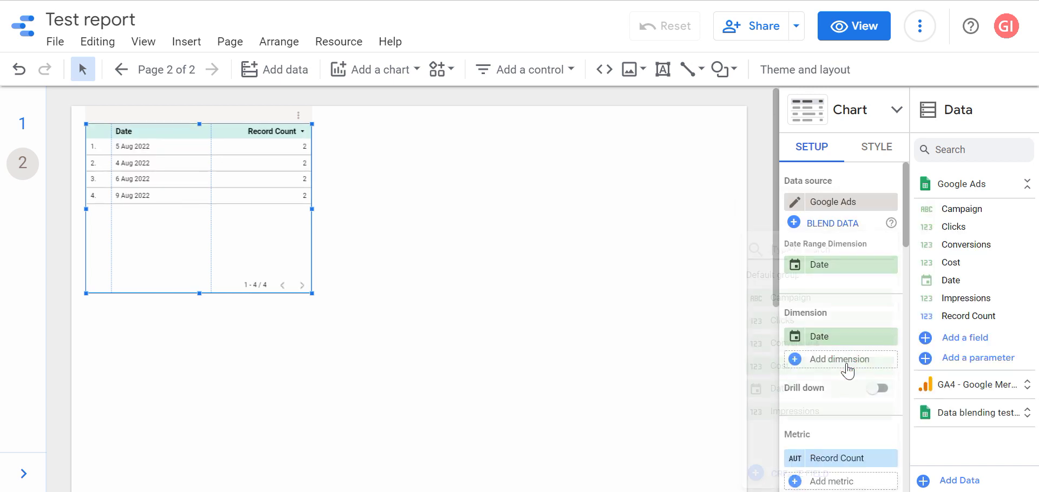
pyautogui.click(816, 306)
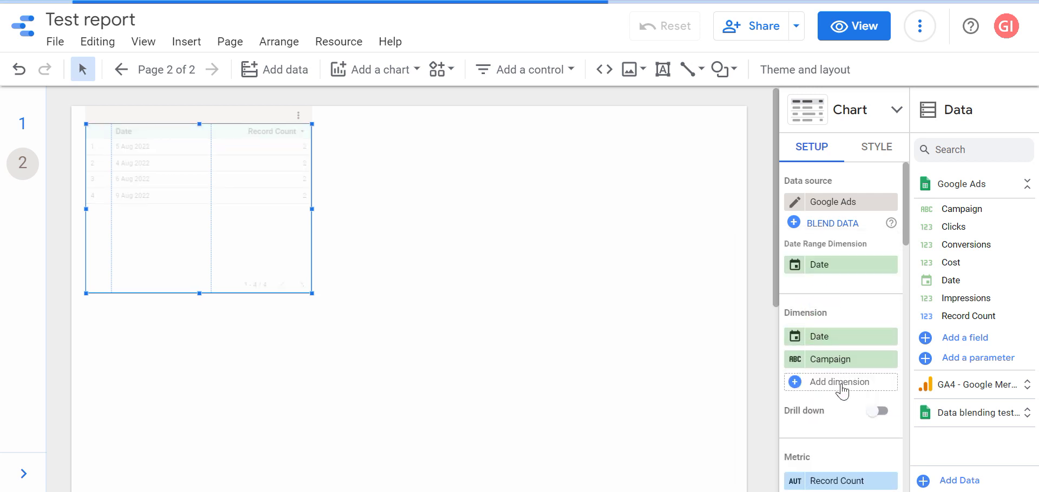
# - Replace the table's Record Count metric with Cost and add Impressions, Clicks and Conversions as further metrics
pyautogui.scroll(-3, 839, 377)
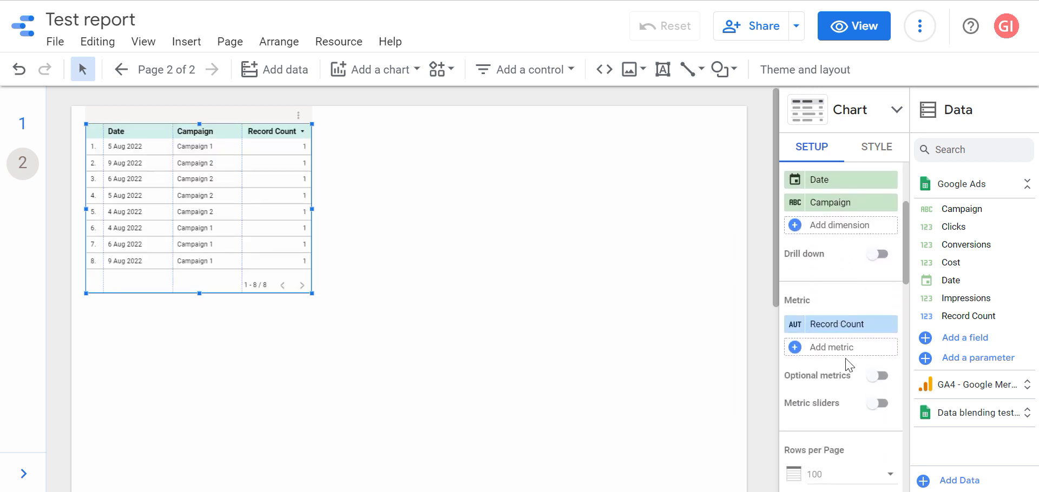
pyautogui.click(854, 323)
pyautogui.click(818, 367)
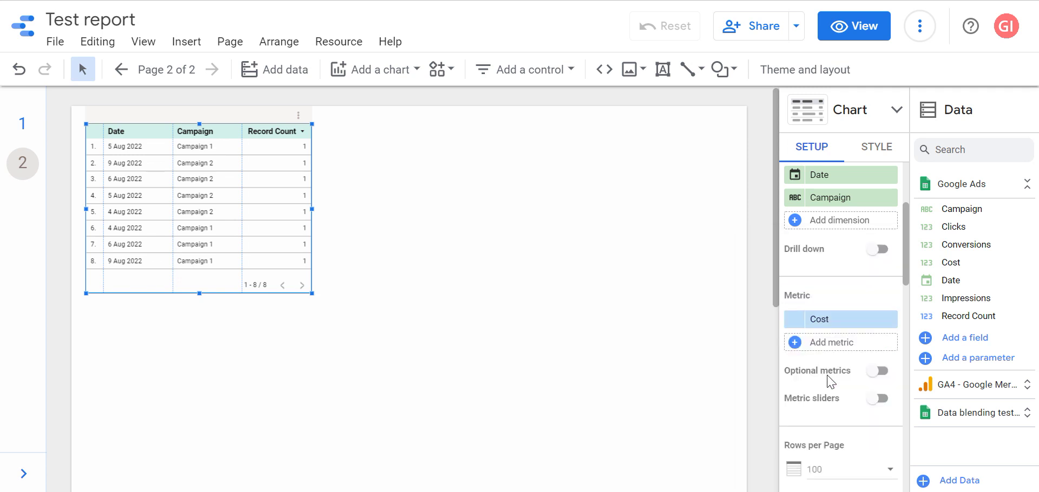
pyautogui.click(869, 342)
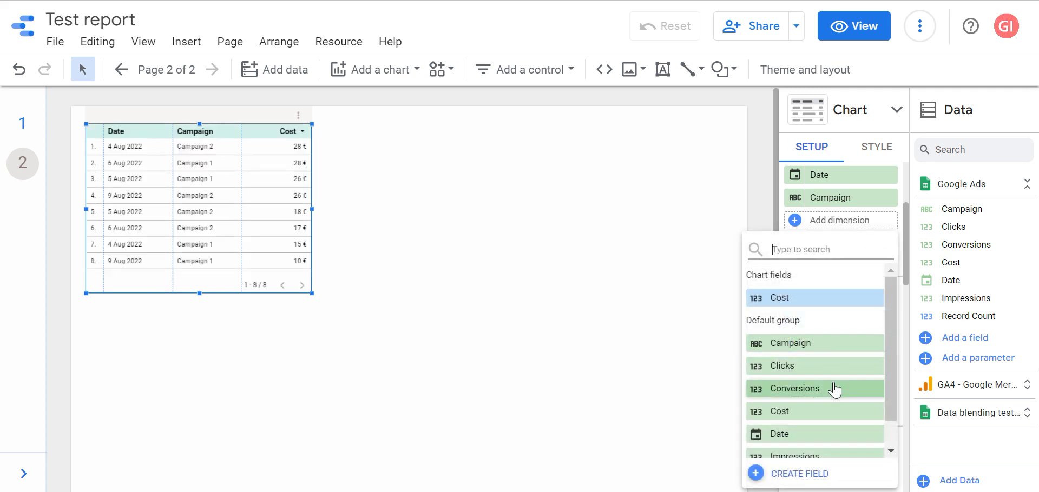
pyautogui.scroll(-1, 832, 422)
pyautogui.click(831, 424)
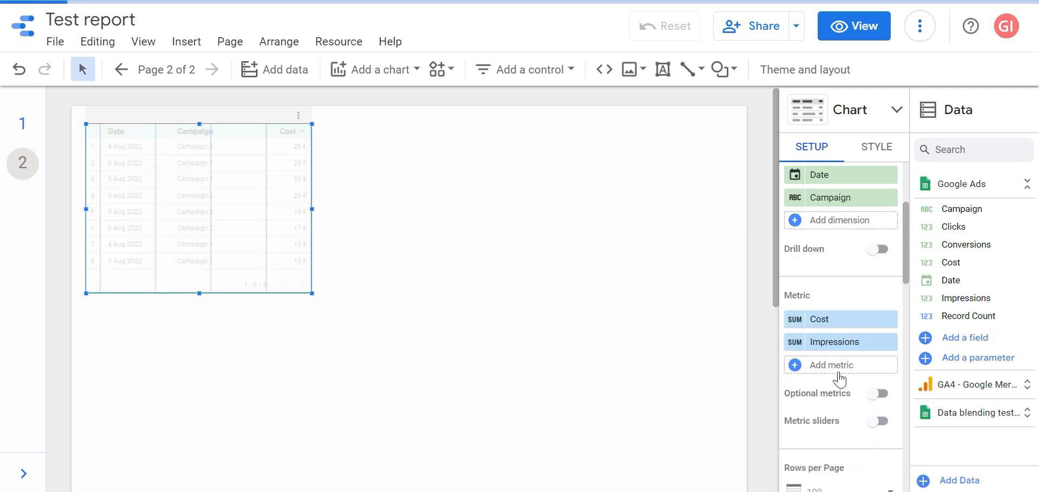
pyautogui.click(838, 368)
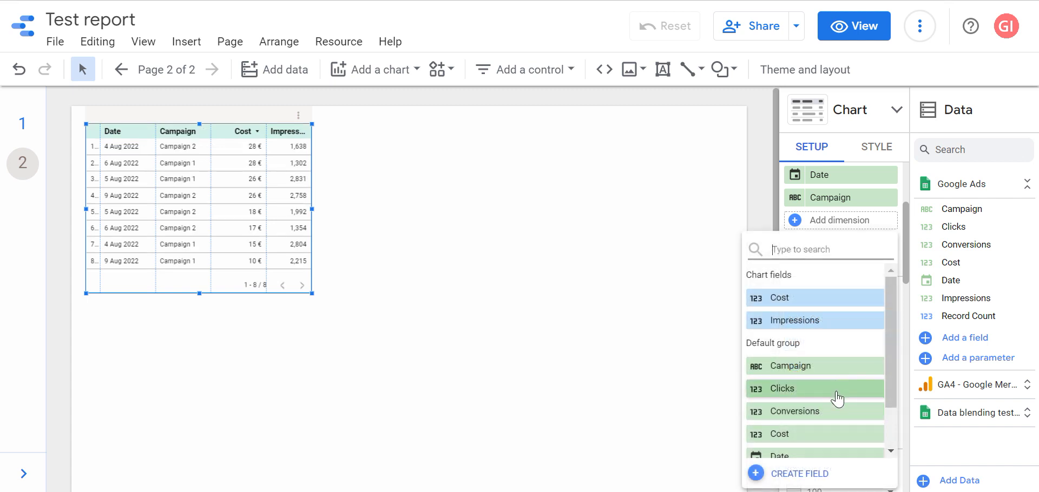
pyautogui.click(837, 390)
pyautogui.click(836, 394)
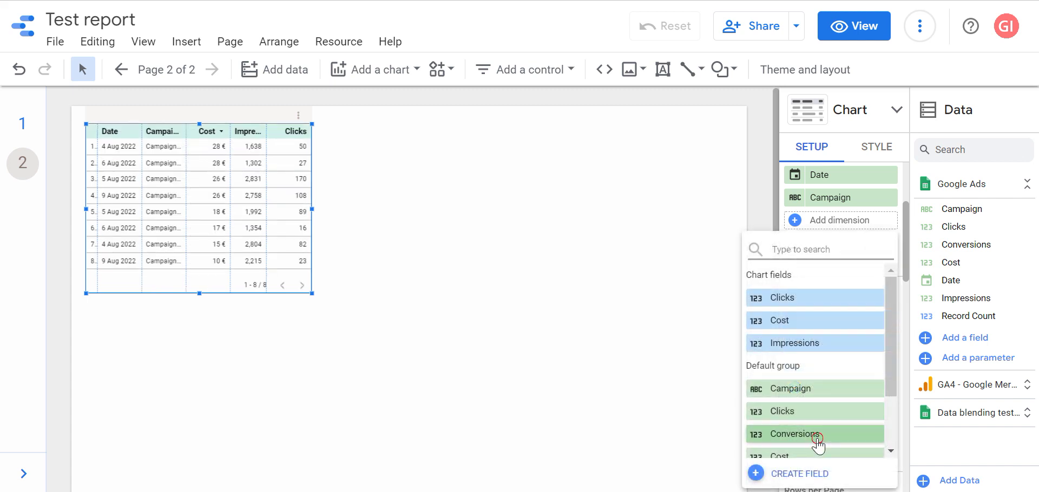
pyautogui.click(815, 435)
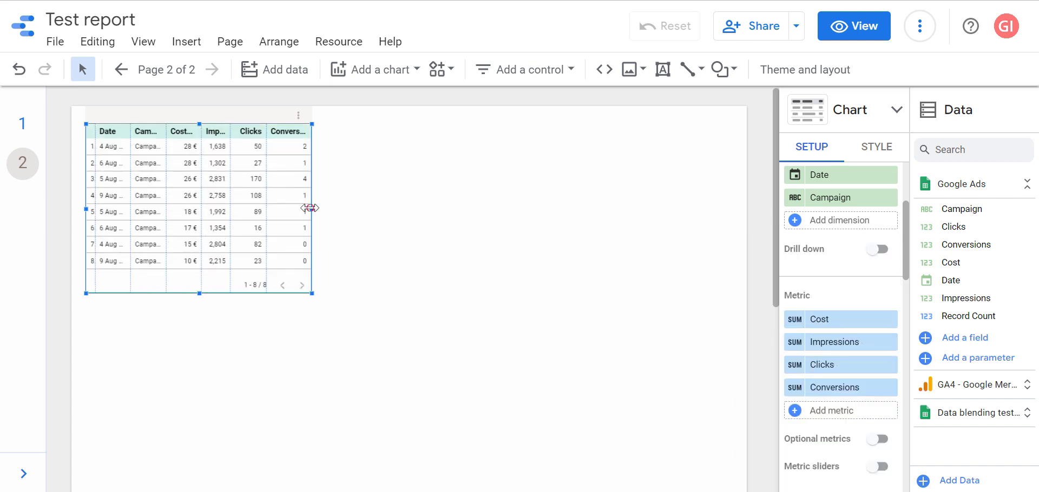
# - Widen the table to about half the page width and resize its columns to fit the data
pyautogui.moveTo(310, 208); pyautogui.dragTo(457, 211)
pyautogui.rightClick(332, 186)
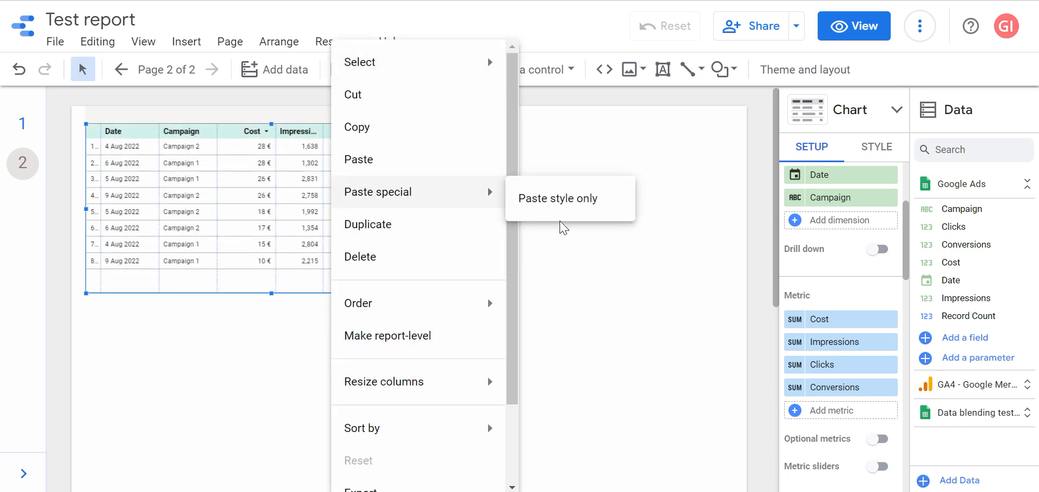
pyautogui.click(648, 203)
pyautogui.rightClick(172, 197)
pyautogui.moveTo(174, 201)
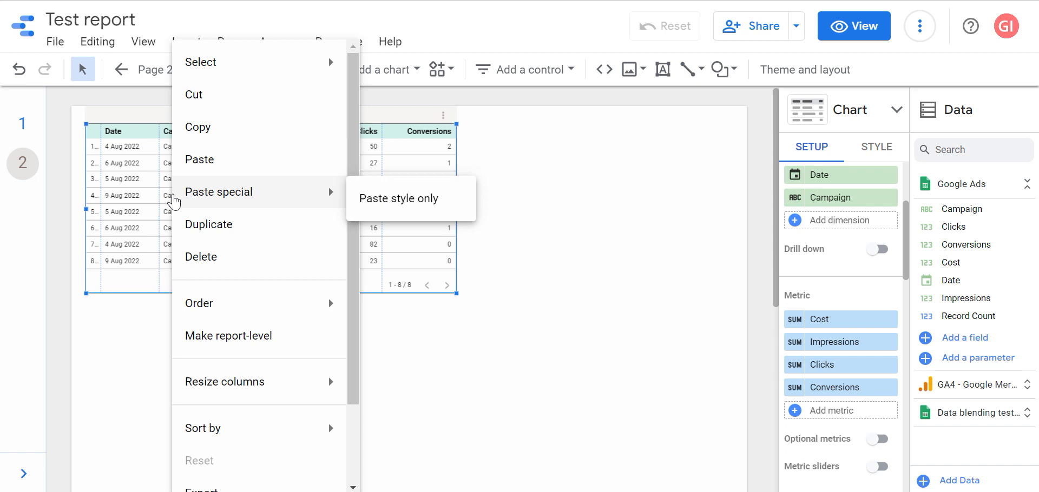
pyautogui.moveTo(315, 386)
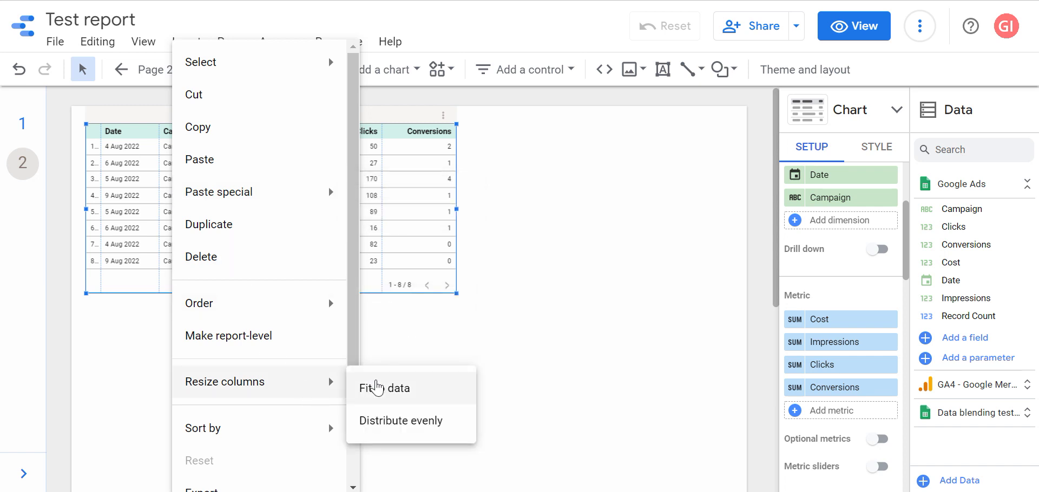
pyautogui.click(377, 388)
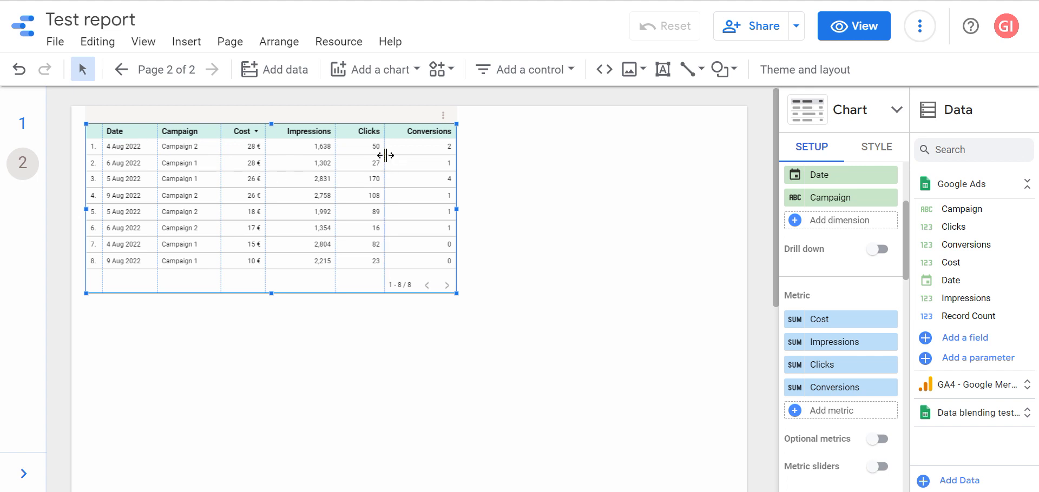
# - Shift the column dividers from Clicks back to the row numbers slightly right to even out the column spacing
pyautogui.moveTo(385, 155); pyautogui.dragTo(399, 155)
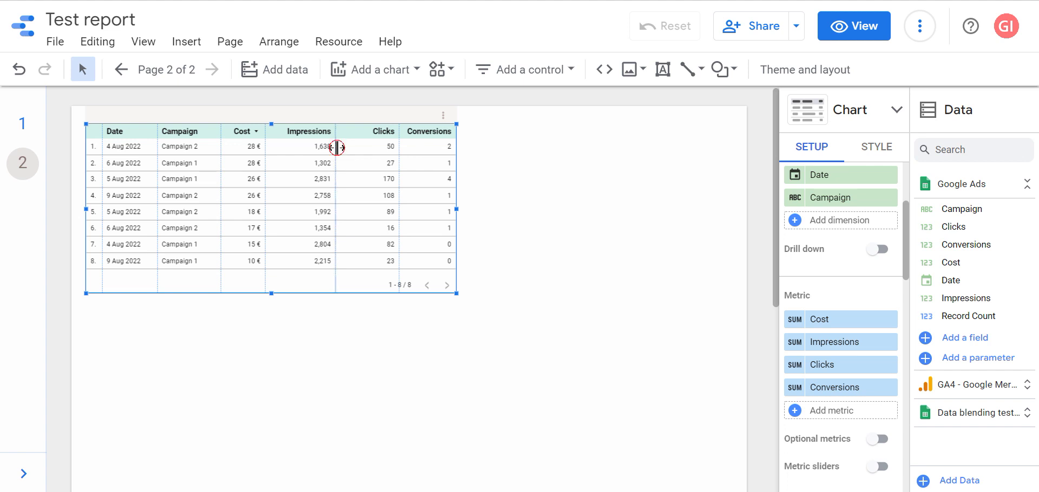
pyautogui.moveTo(335, 149); pyautogui.dragTo(345, 152)
pyautogui.moveTo(275, 147); pyautogui.dragTo(288, 146)
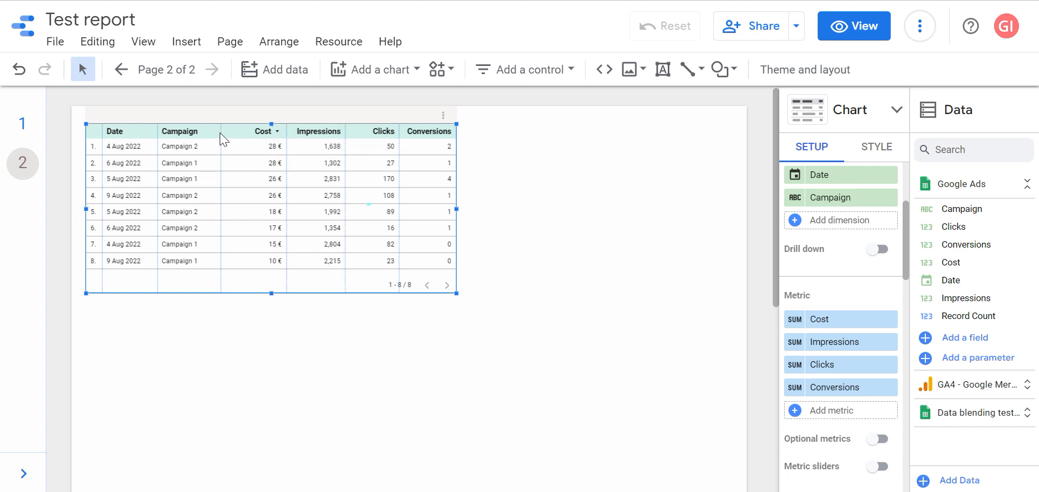
pyautogui.moveTo(221, 134); pyautogui.dragTo(241, 135)
pyautogui.moveTo(157, 143); pyautogui.dragTo(171, 143)
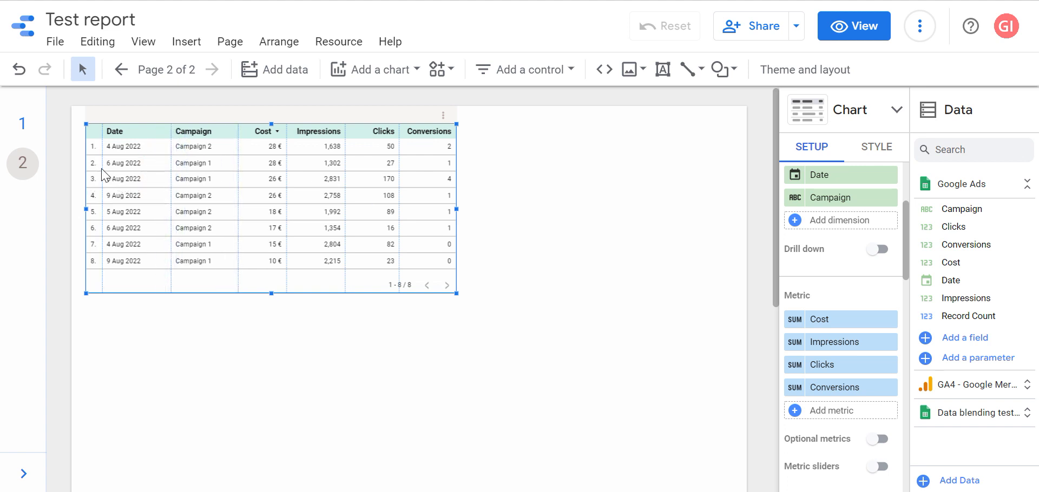
pyautogui.moveTo(102, 162); pyautogui.dragTo(108, 163)
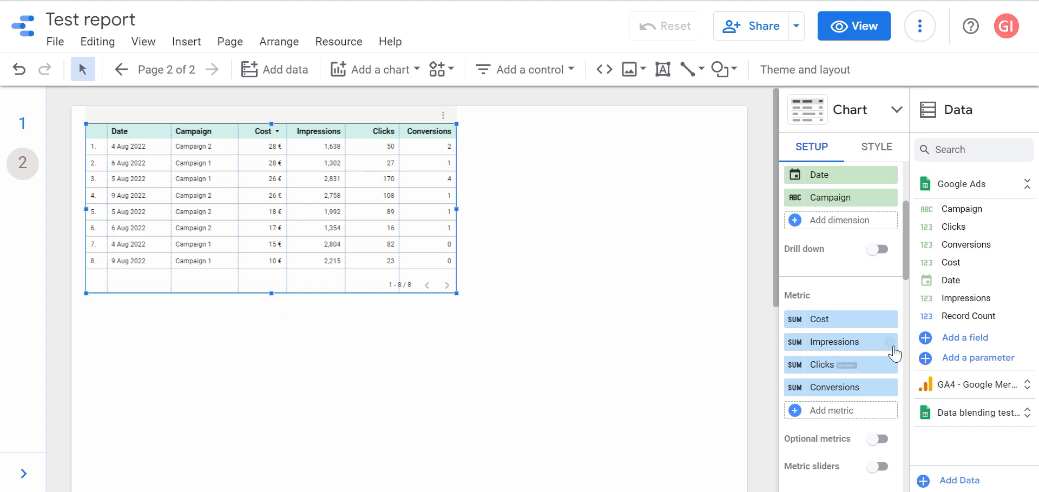
# - Shorten the table slightly and move it down the page, leaving free space above it
pyautogui.scroll(-3, 891, 351)
pyautogui.scroll(-1, 892, 350)
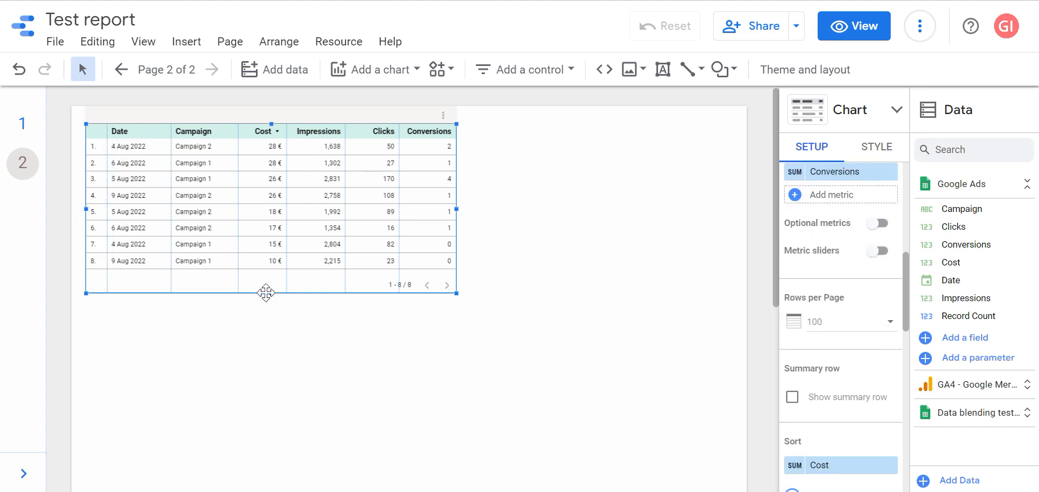
pyautogui.moveTo(268, 295); pyautogui.dragTo(276, 290)
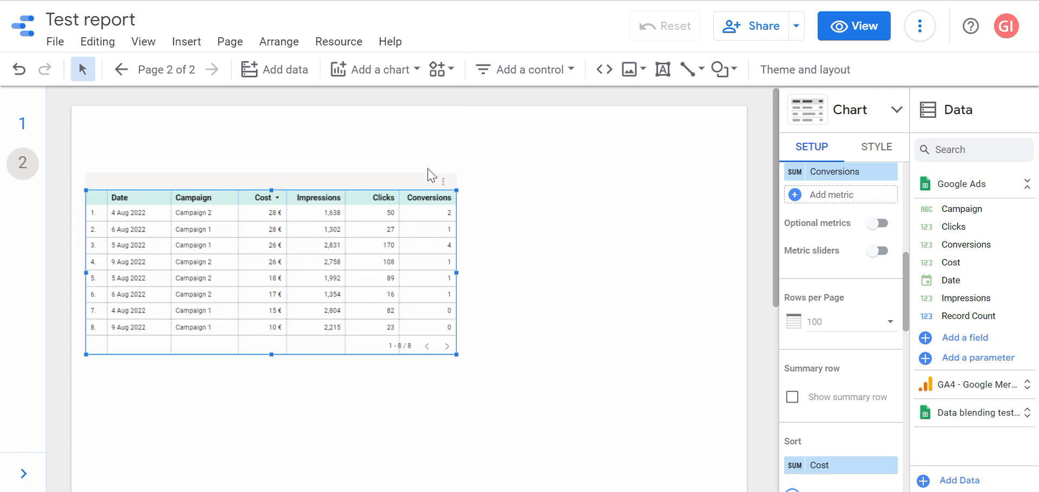
# - Add a text box reading Google Ads above the table and set its font size to 28px
pyautogui.click(662, 75)
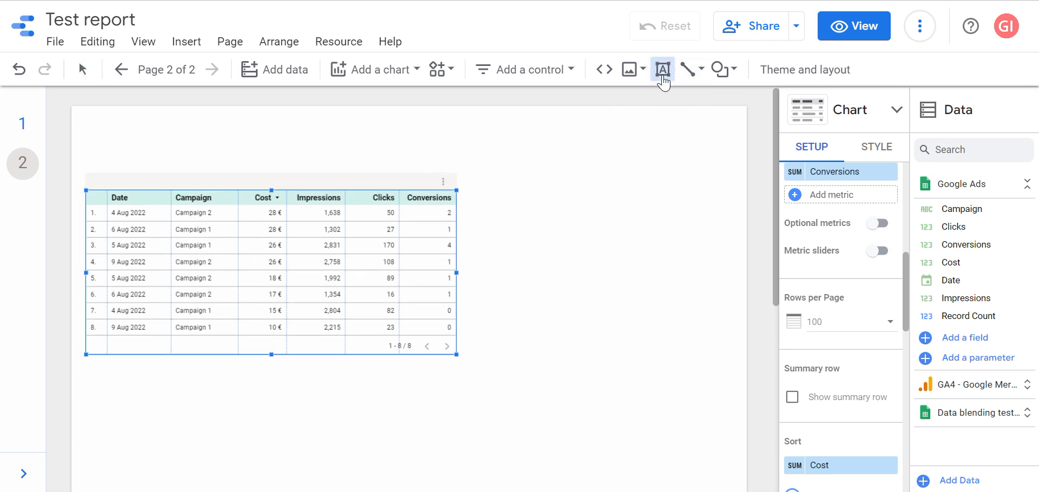
pyautogui.click(91, 148)
pyautogui.write('Google Ads')
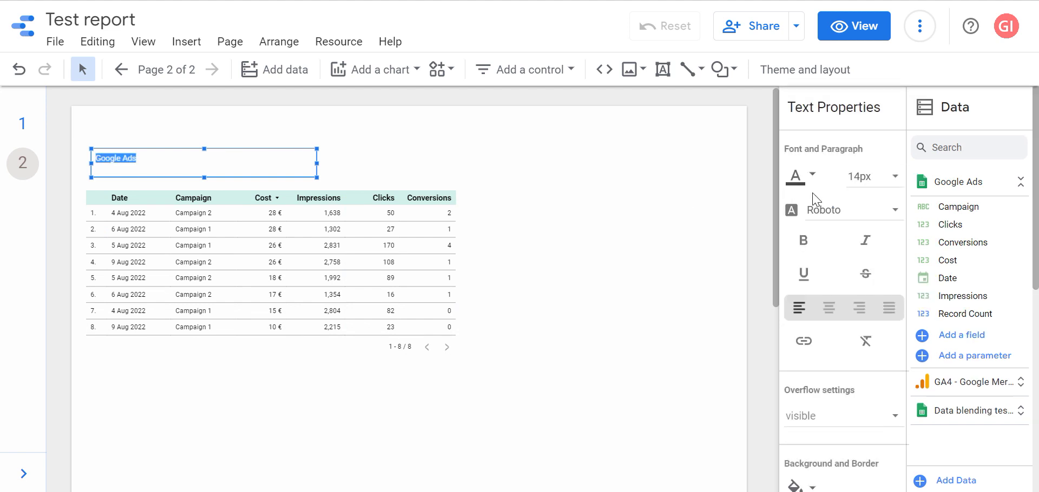
pyautogui.click(877, 176)
pyautogui.scroll(-2, 887, 244)
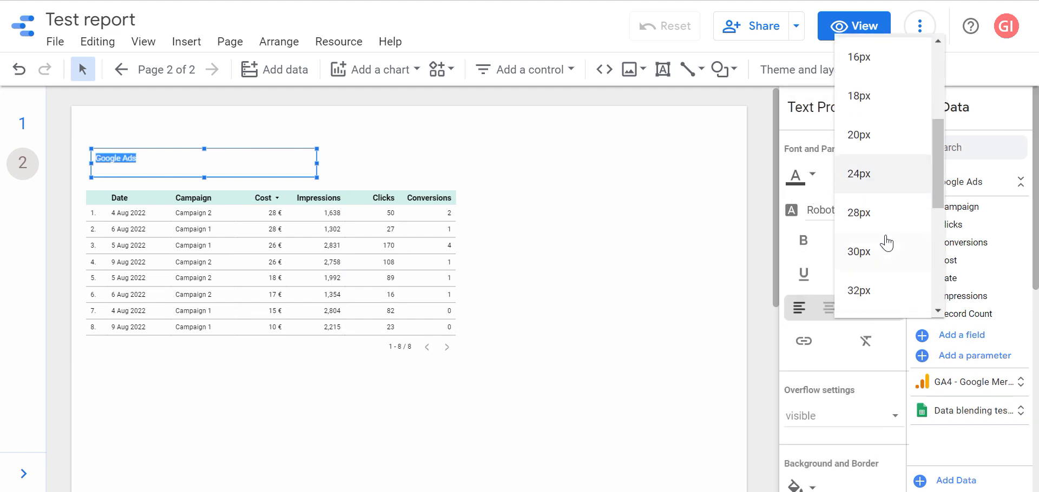
pyautogui.click(871, 211)
# - Nudge the Google Ads title down and slightly left so it sits just above the table's header row
pyautogui.click(318, 142)
pyautogui.click(183, 150)
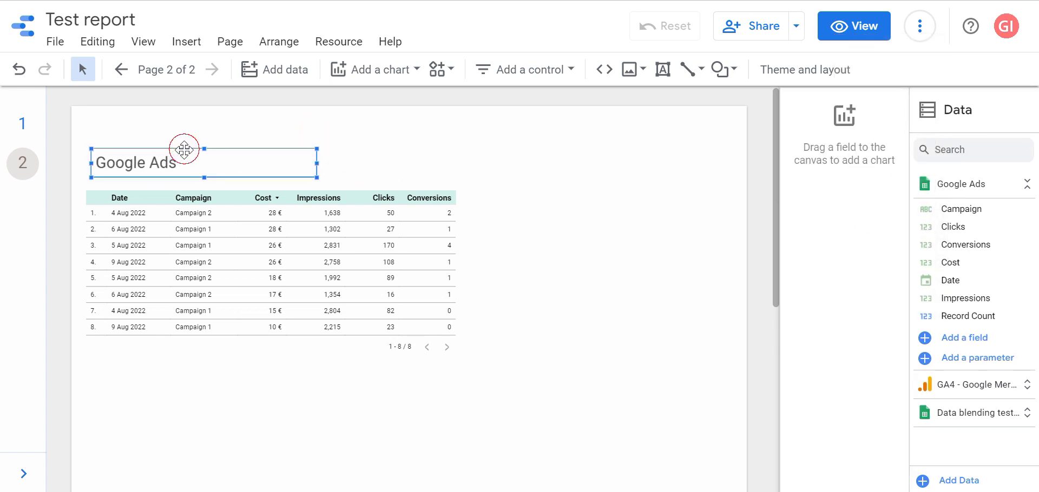
pyautogui.press('Down')
pyautogui.press('Down')
pyautogui.press('Down')
pyautogui.press('Down')
pyautogui.press('Down')
pyautogui.press('Down')
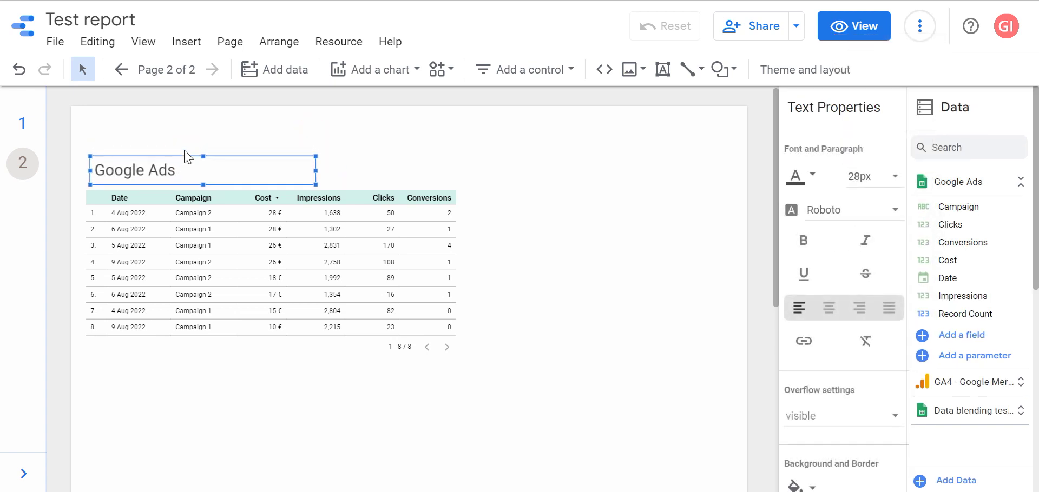
pyautogui.press('Left')
pyautogui.press('Left')
pyautogui.press('Left')
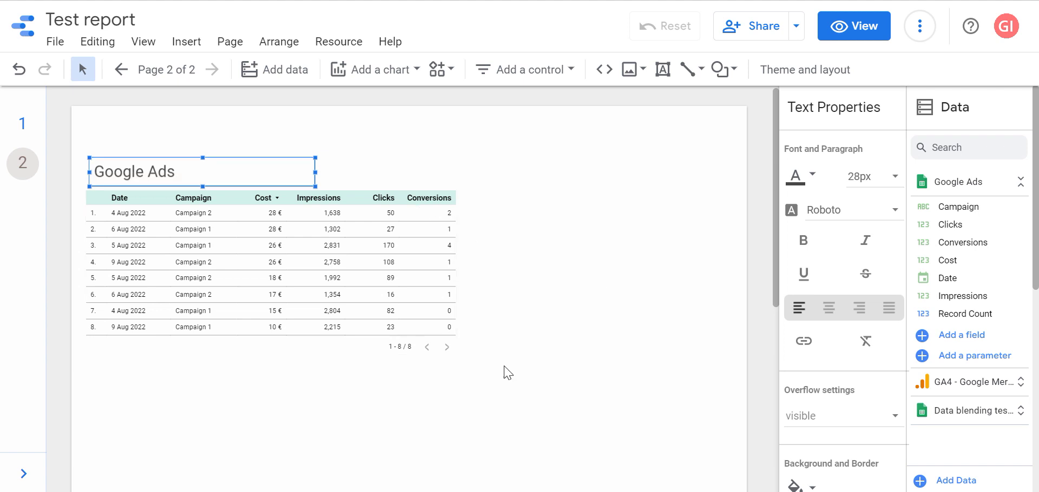
# - Narrow the Google Ads table from its right edge and adjust its column dividers so the full Conversions heading fits
pyautogui.click(466, 293)
pyautogui.click(440, 278)
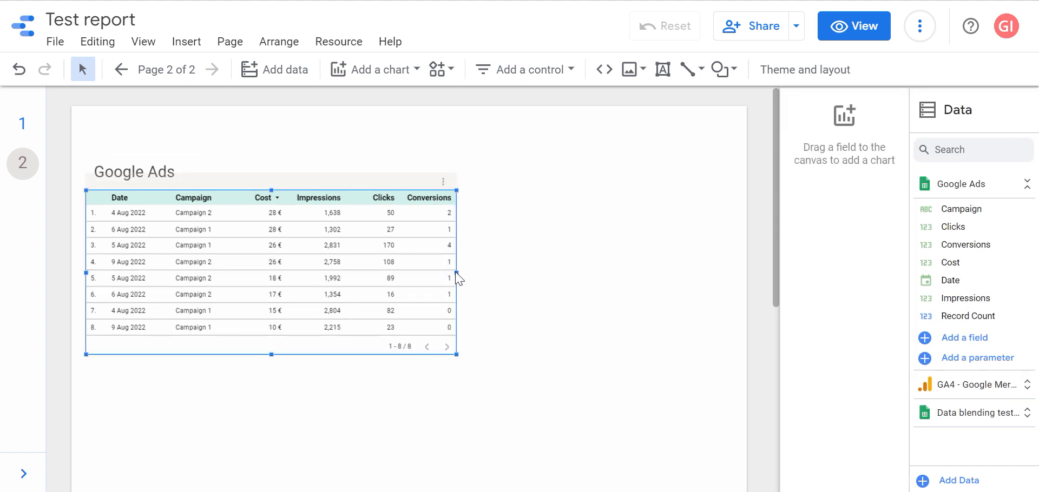
pyautogui.moveTo(457, 272); pyautogui.dragTo(423, 273)
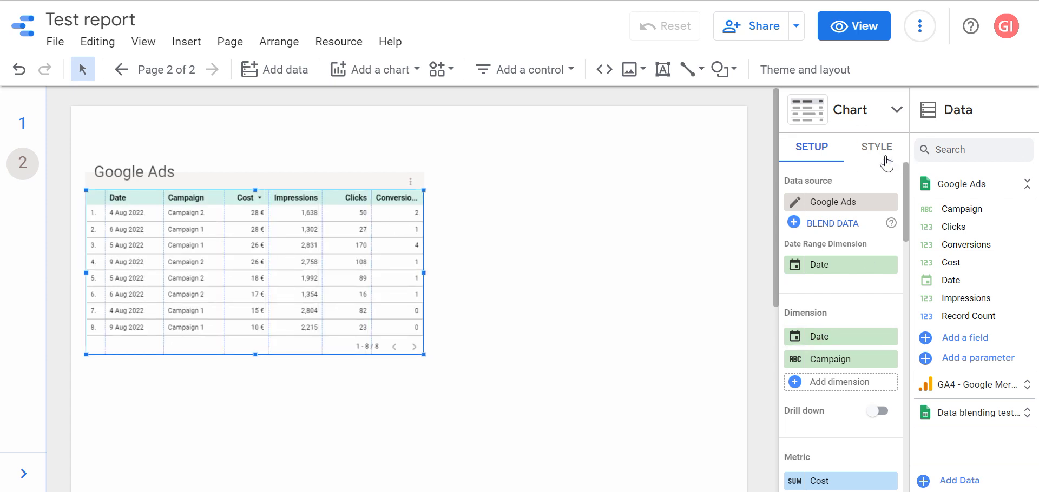
pyautogui.moveTo(164, 239); pyautogui.dragTo(159, 237)
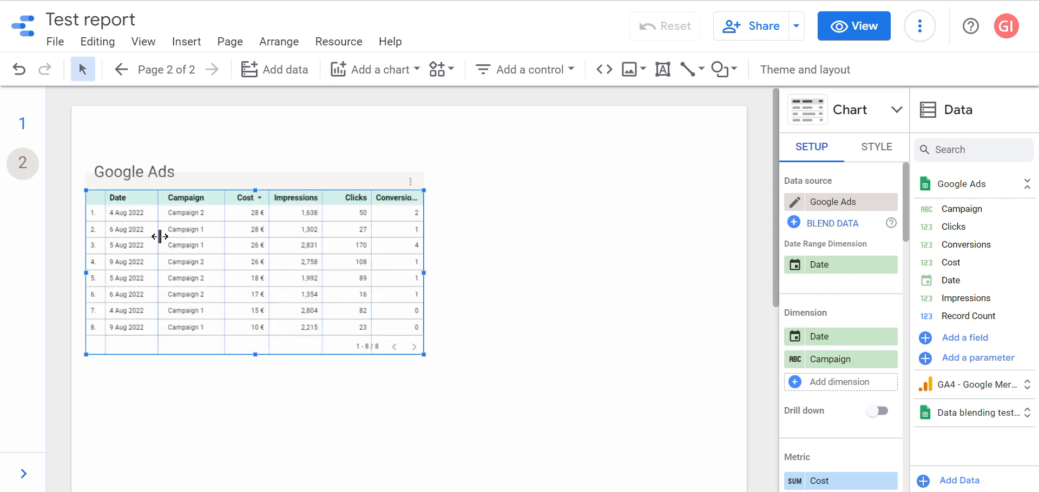
pyautogui.moveTo(224, 212); pyautogui.dragTo(258, 203)
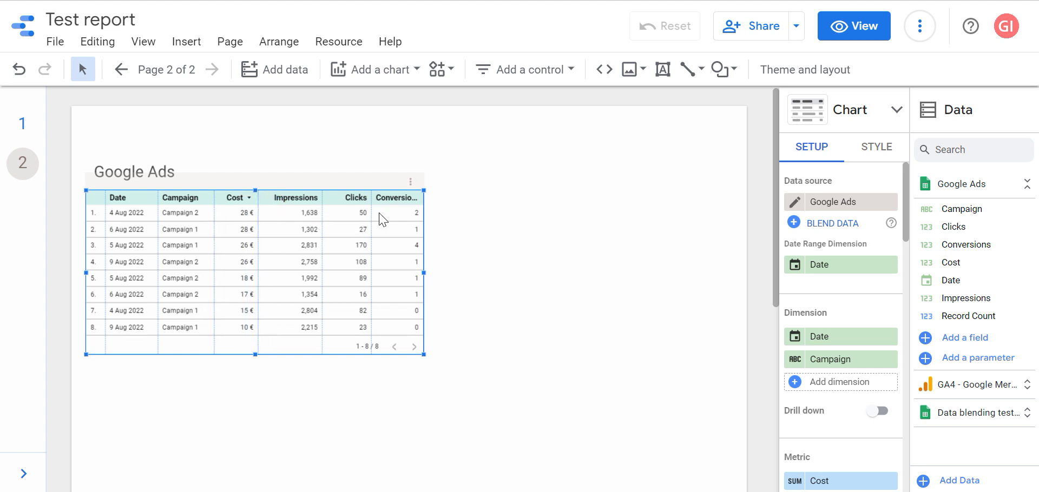
pyautogui.moveTo(371, 213); pyautogui.dragTo(364, 213)
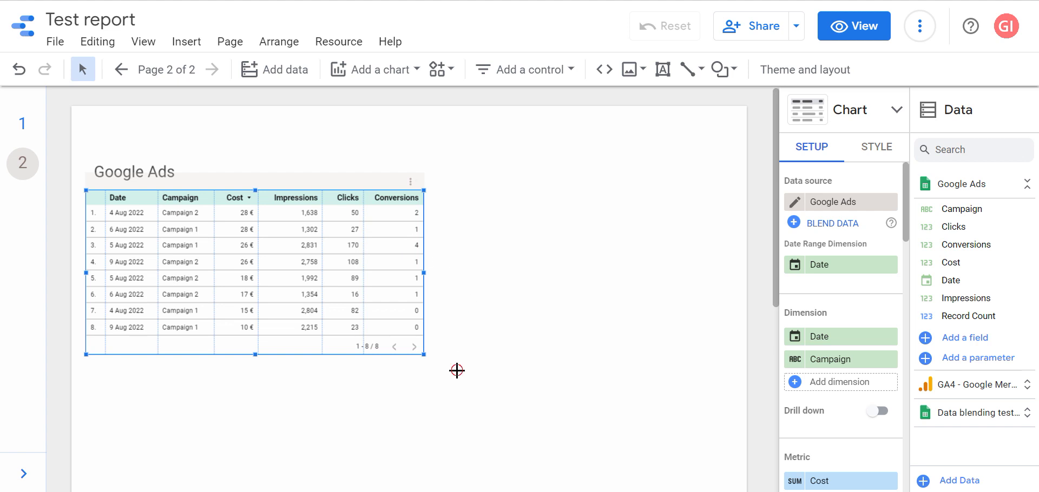
# - Copy the Google Ads title together with its table and place the copy just to the right of the original
pyautogui.moveTo(457, 371); pyautogui.dragTo(109, 151)
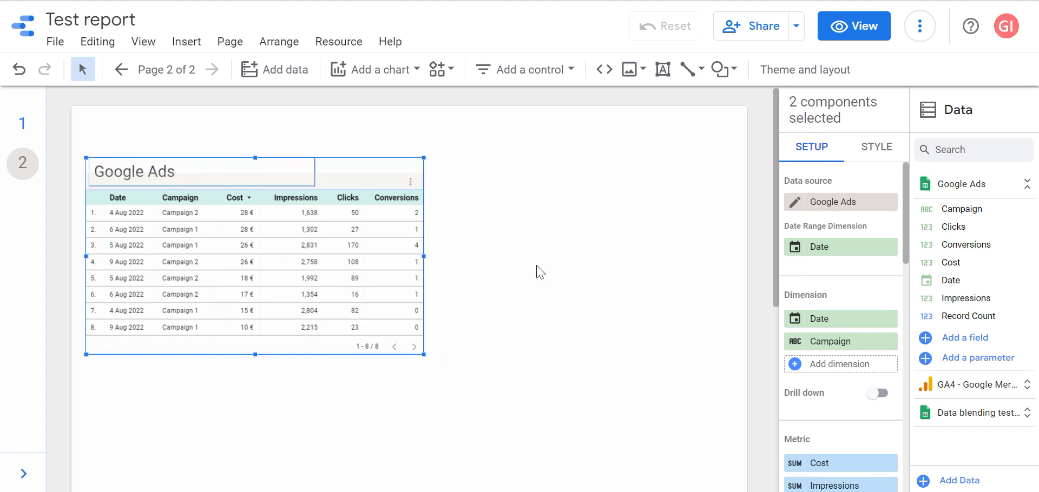
pyautogui.hotkey('ctrl', 'c')
pyautogui.hotkey('ctrl', 'v')
pyautogui.press('Right')
pyautogui.press('Right')
pyautogui.press('Right')
pyautogui.press('Right')
pyautogui.press('Right')
pyautogui.press('Right')
pyautogui.press('Right')
pyautogui.press('Right')
pyautogui.press('Right')
pyautogui.press('Right')
pyautogui.press('Right')
pyautogui.press('Right')
pyautogui.press('Right')
pyautogui.press('Right')
pyautogui.press('Right')
pyautogui.press('Right')
pyautogui.press('Right')
pyautogui.press('Right')
pyautogui.press('Right')
pyautogui.press('Right')
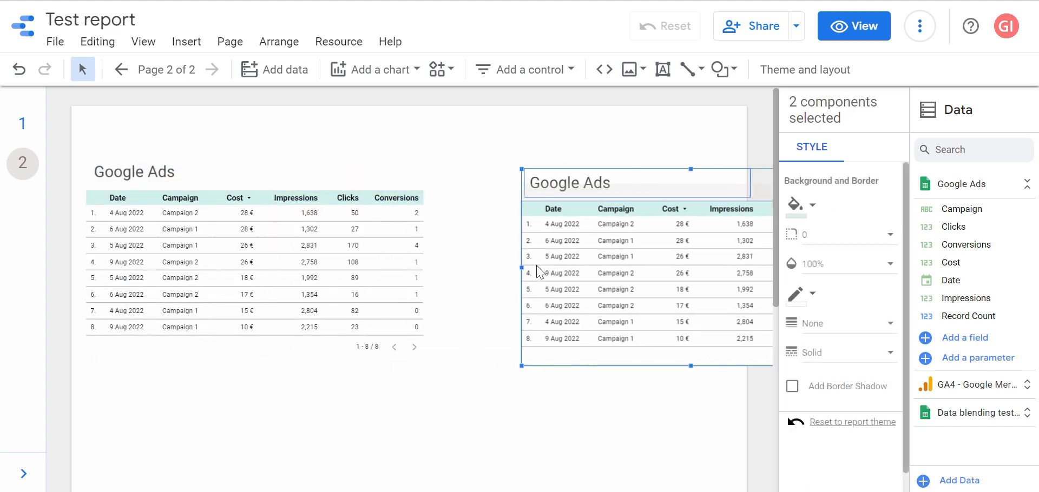
pyautogui.press('Left')
pyautogui.press('Left')
pyautogui.press('Left')
pyautogui.press('Left')
pyautogui.press('Left')
pyautogui.press('Left')
pyautogui.press('Left')
pyautogui.press('Left')
pyautogui.press('Left')
pyautogui.press('Left')
pyautogui.press('Left')
pyautogui.press('Left')
pyautogui.press('Left')
pyautogui.press('Left')
pyautogui.press('Left')
pyautogui.press('Left')
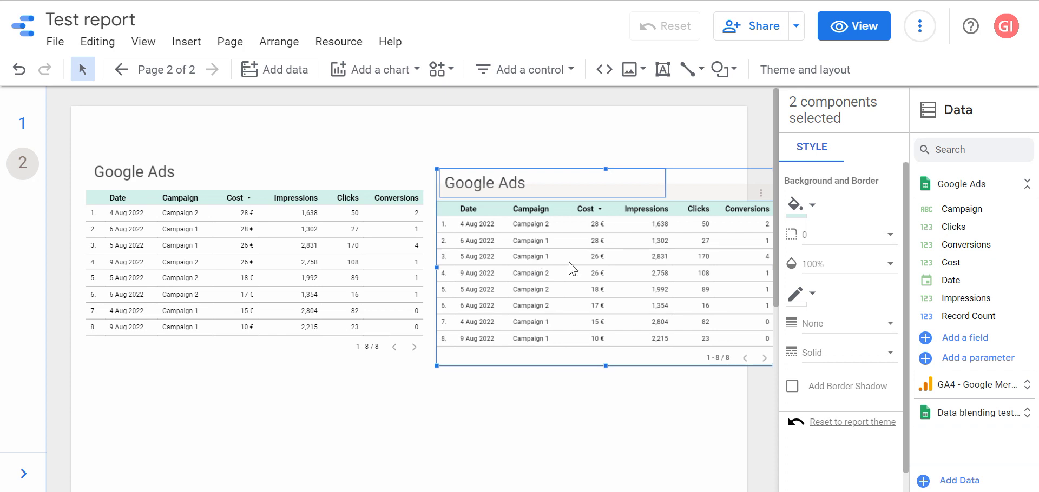
# - Change the copied title's text to Facebook Ads
pyautogui.doubleClick(552, 189)
pyautogui.write('Facebook')
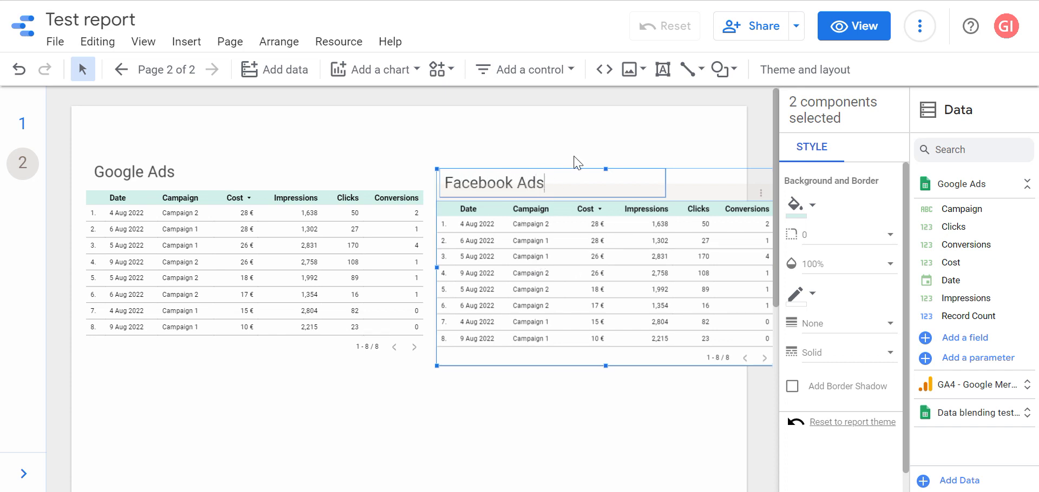
pyautogui.click(574, 145)
# - Switch the copied table's data source to Facebook Ads
pyautogui.click(626, 208)
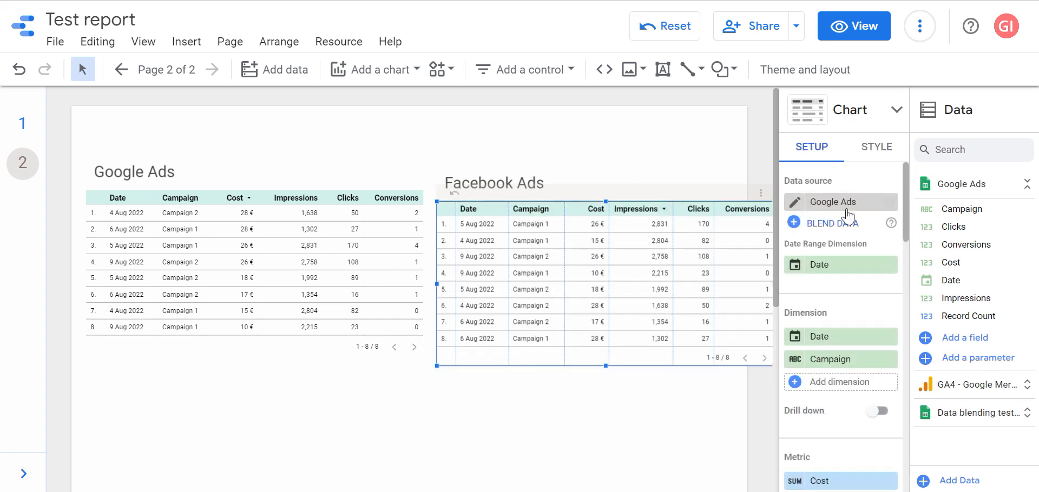
pyautogui.click(852, 205)
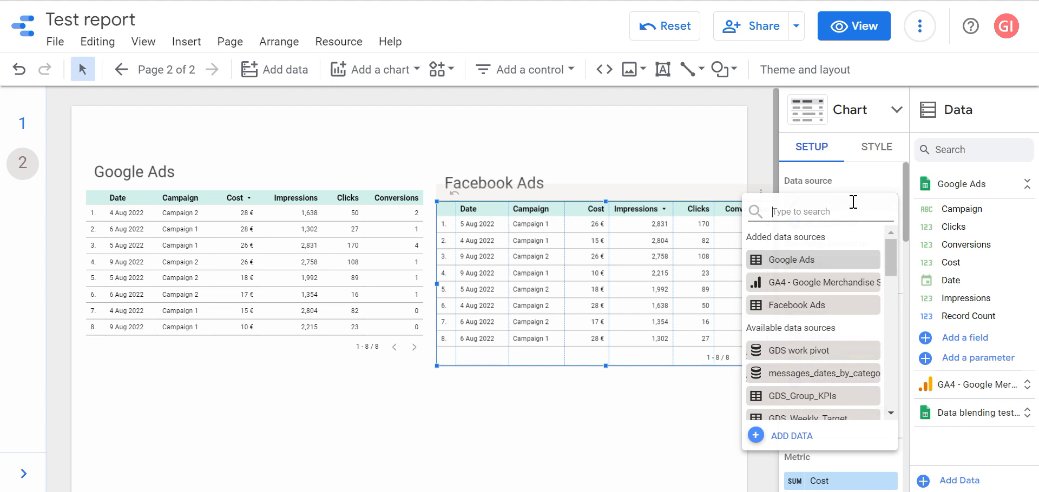
pyautogui.click(826, 306)
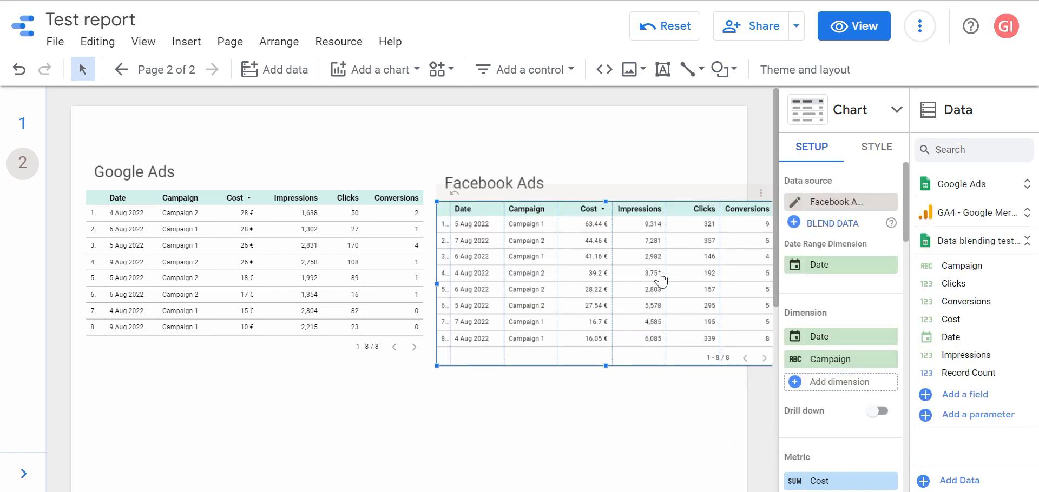
# - Align the Facebook Ads and Google Ads titles vertically by their top edges
pyautogui.click(500, 179)
pyautogui.keyDown('shift'); pyautogui.click(168, 162); pyautogui.keyUp('shift')
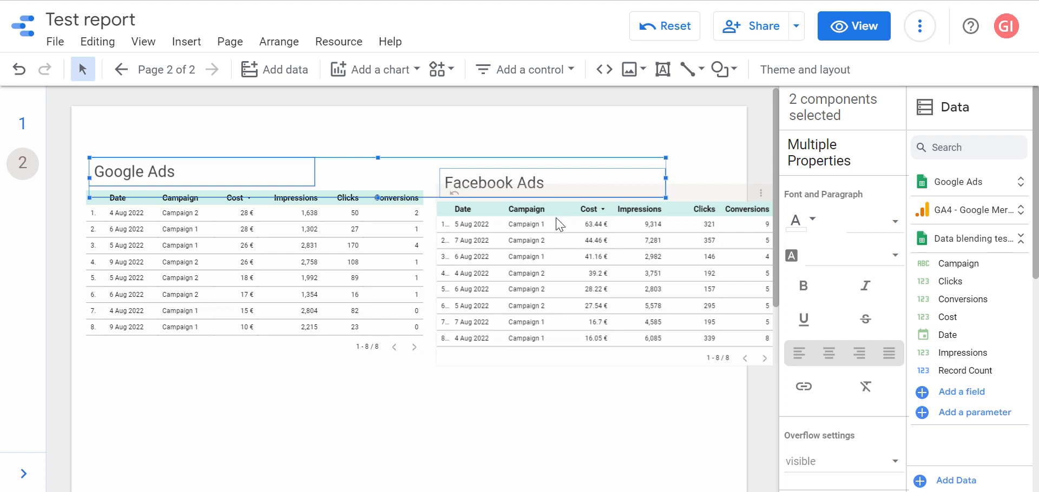
pyautogui.click(284, 43)
pyautogui.moveTo(354, 118)
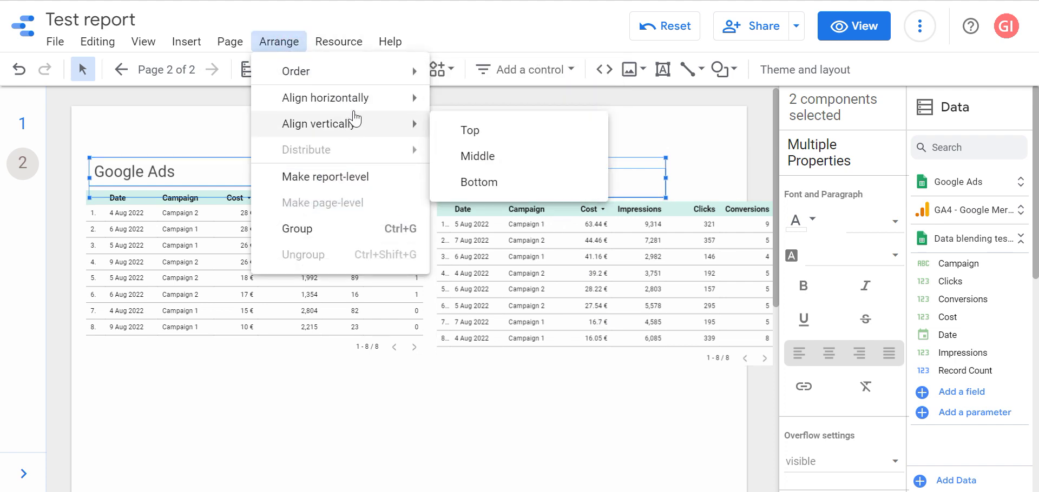
pyautogui.click(513, 134)
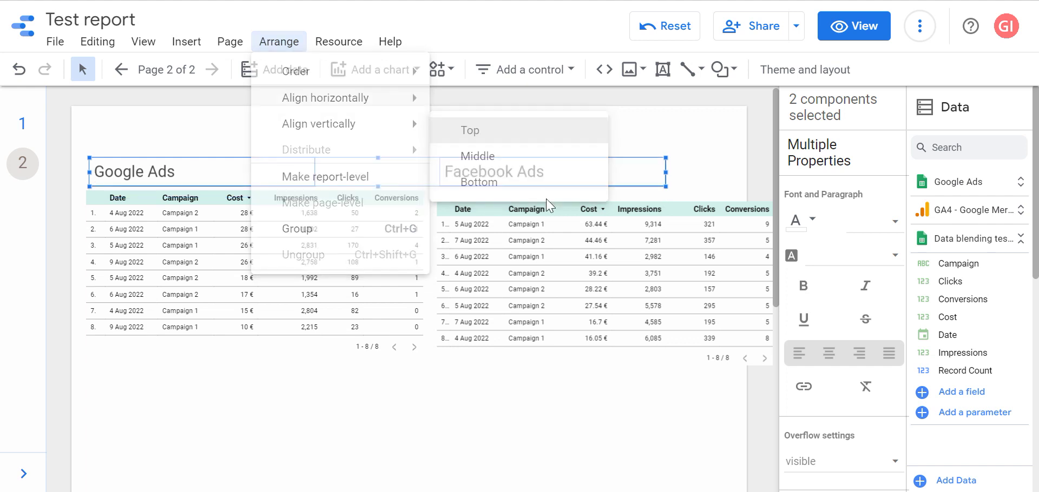
pyautogui.click(557, 213)
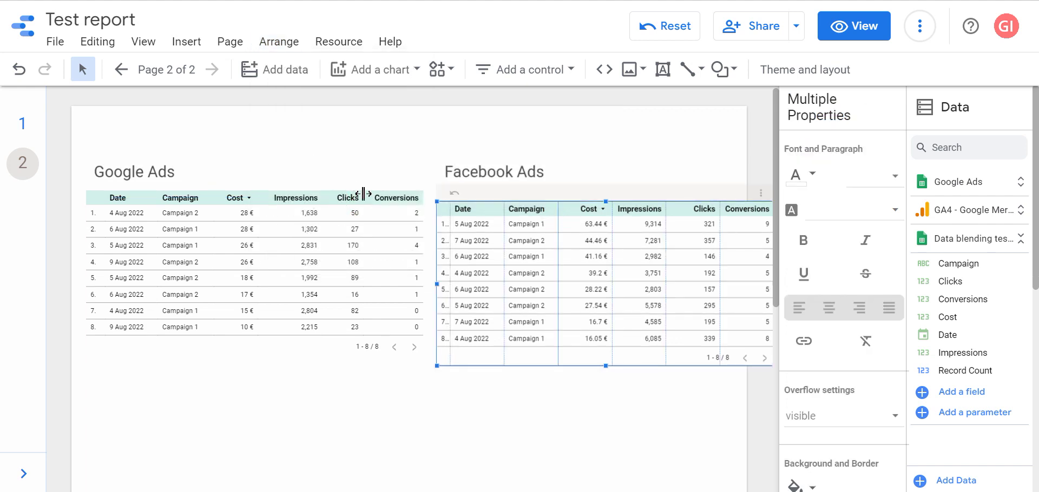
pyautogui.keyDown('shift'); pyautogui.click(401, 198); pyautogui.keyUp('shift')
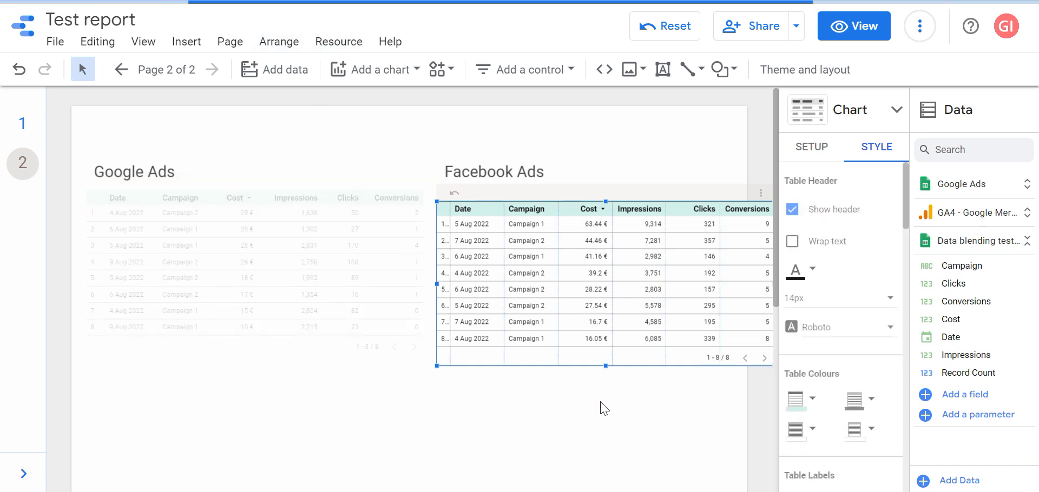
pyautogui.click(607, 415)
pyautogui.click(485, 426)
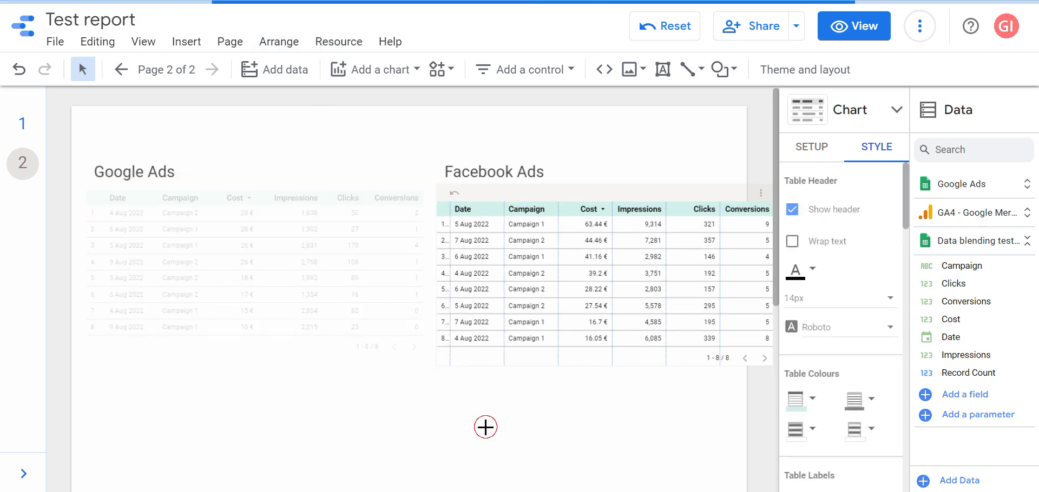
pyautogui.click(623, 416)
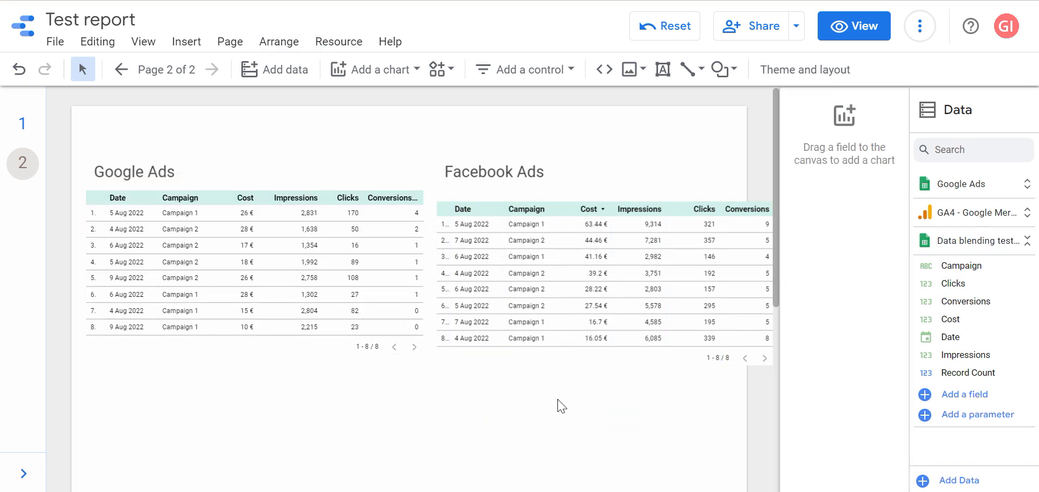
# - Align the Google Ads and Facebook Ads tables vertically by their top edges
pyautogui.moveTo(561, 407); pyautogui.dragTo(339, 243)
pyautogui.click(278, 43)
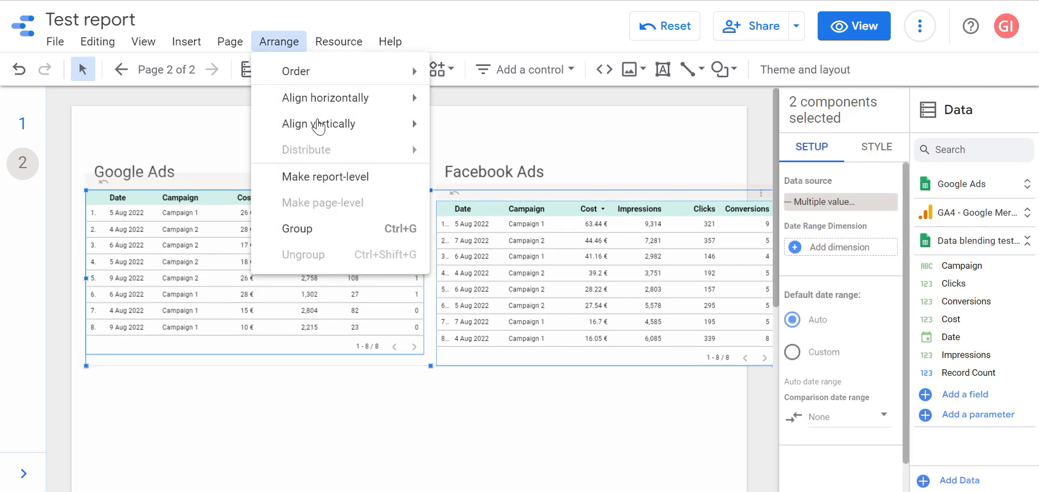
pyautogui.moveTo(335, 100)
pyautogui.click(529, 134)
pyautogui.click(597, 366)
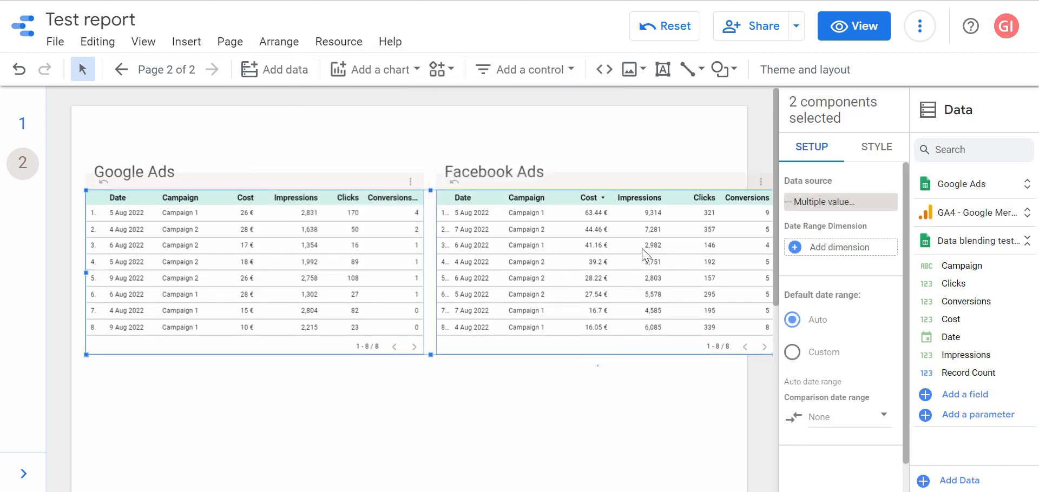
# - Narrow both tables together and shift them left so they fit within the page's width
pyautogui.click(745, 176)
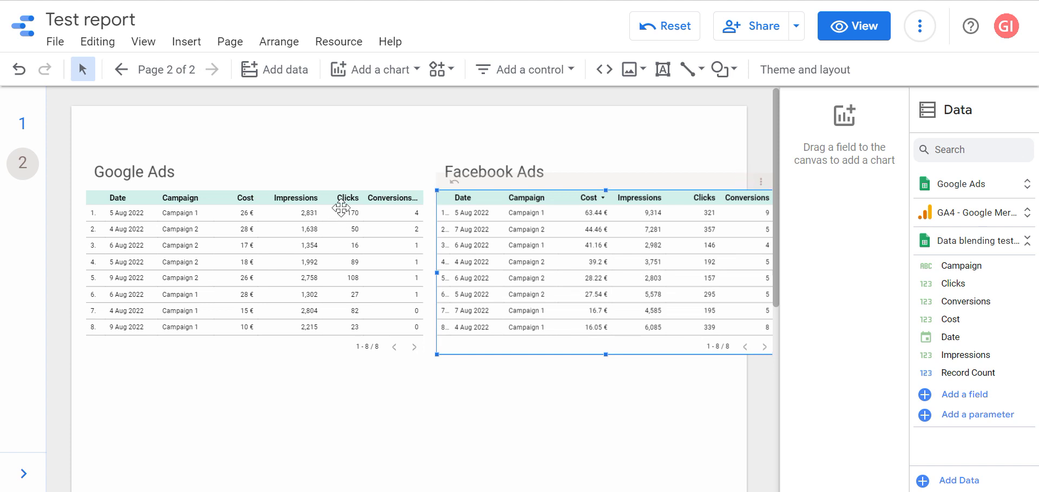
pyautogui.keyDown('shift'); pyautogui.click(370, 193); pyautogui.keyUp('shift')
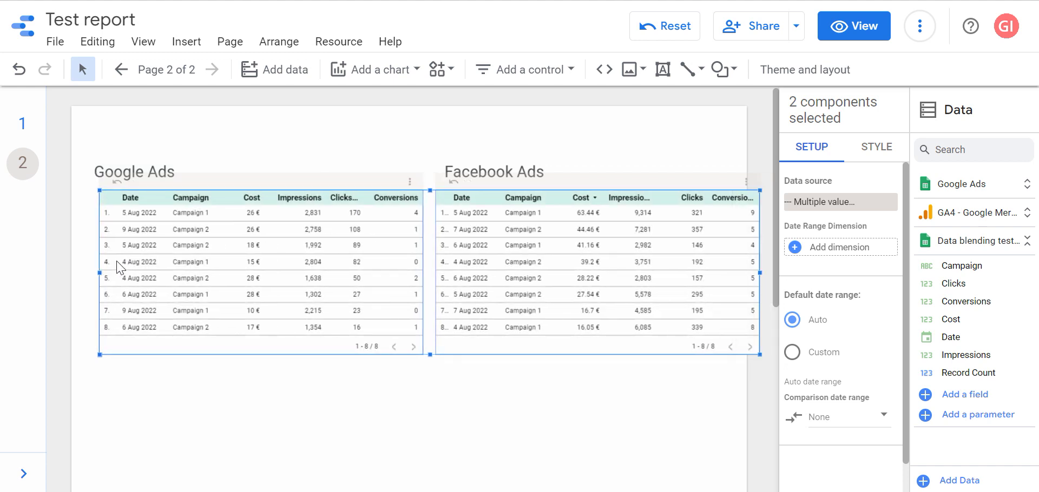
pyautogui.press('Right')
pyautogui.press('Right')
pyautogui.press('Right')
pyautogui.press('Right')
pyautogui.press('Right')
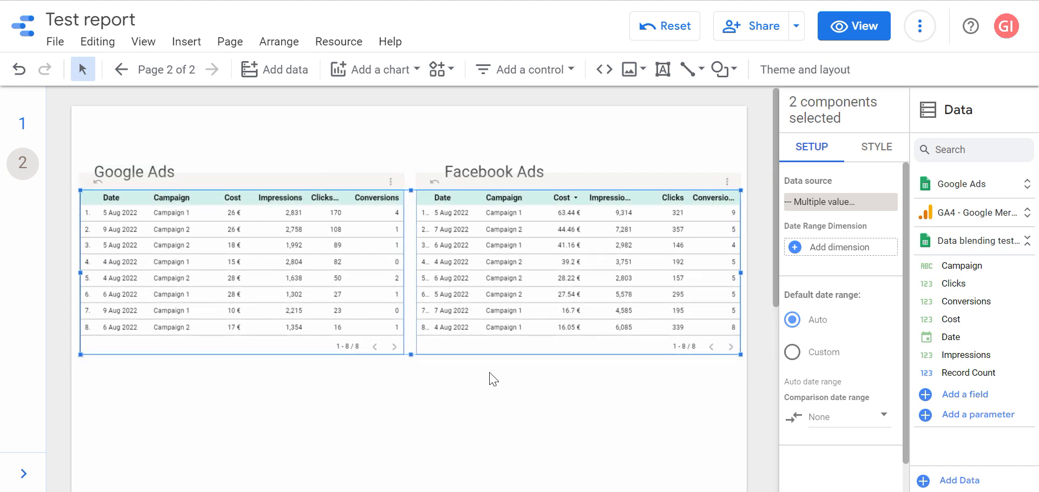
# - Adjust the Facebook Ads table's column dividers so the row numbers and the Impressions and Conversions headings fit
pyautogui.doubleClick(503, 295)
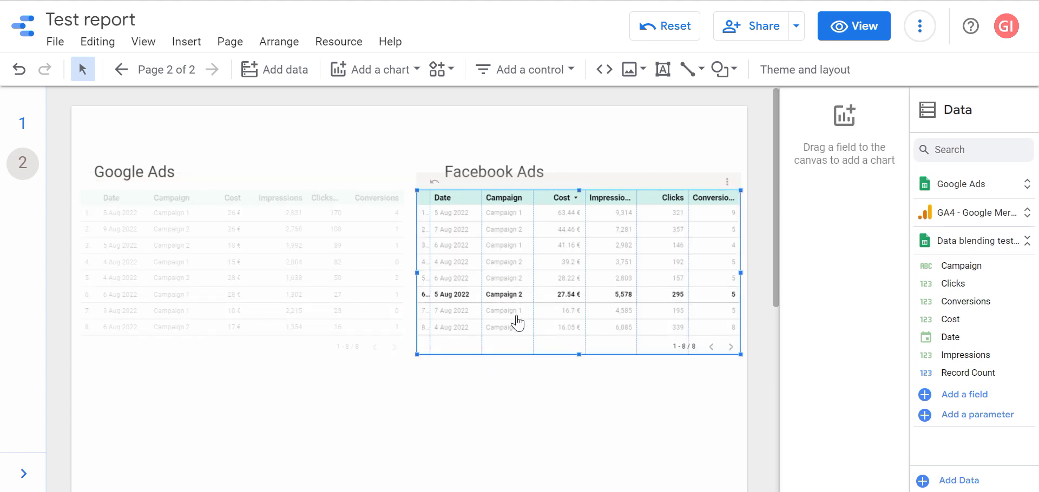
pyautogui.click(595, 383)
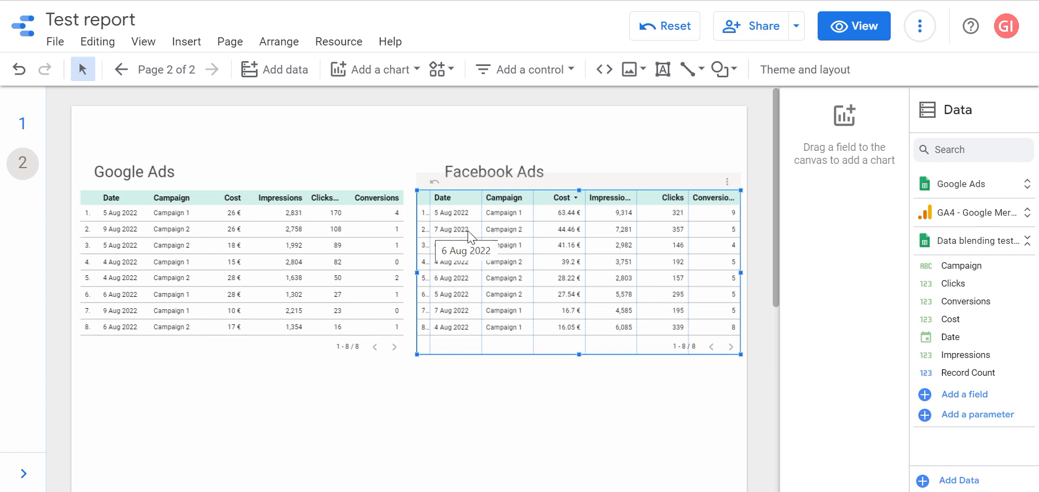
pyautogui.click(431, 223)
pyautogui.moveTo(431, 216); pyautogui.dragTo(436, 215)
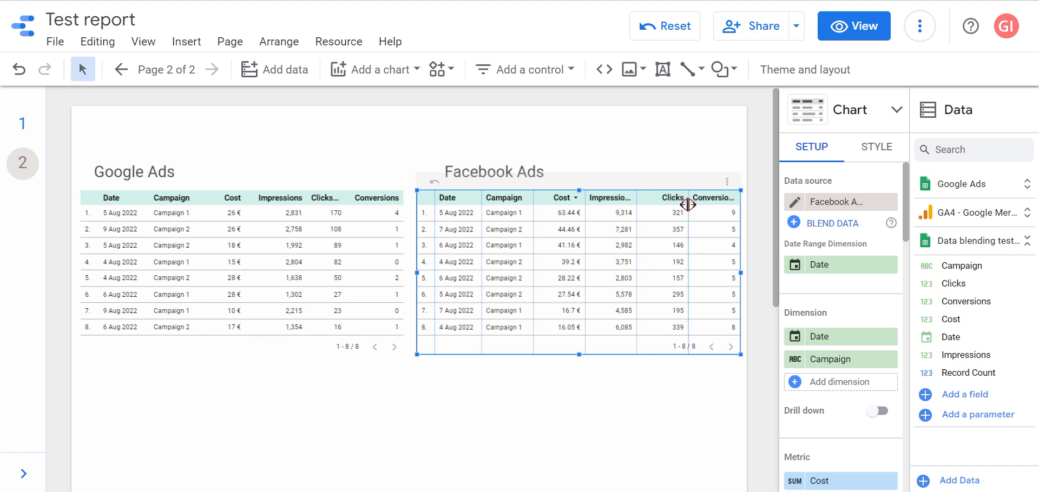
pyautogui.moveTo(687, 204); pyautogui.dragTo(643, 205)
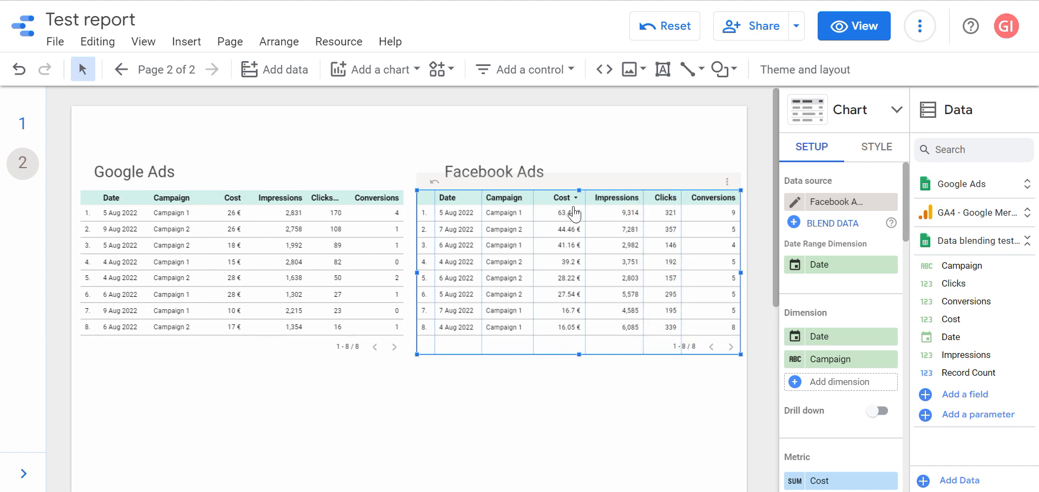
pyautogui.click(603, 417)
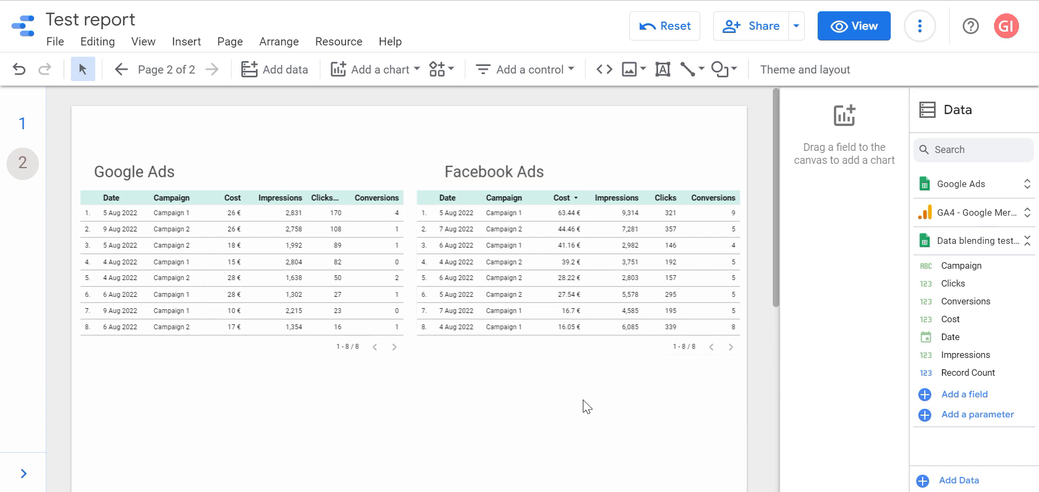
# - Align the Facebook Ads title horizontally with the left edge of its table
pyautogui.click(482, 170)
pyautogui.keyDown('shift'); pyautogui.click(524, 270); pyautogui.keyUp('shift')
pyautogui.click(278, 42)
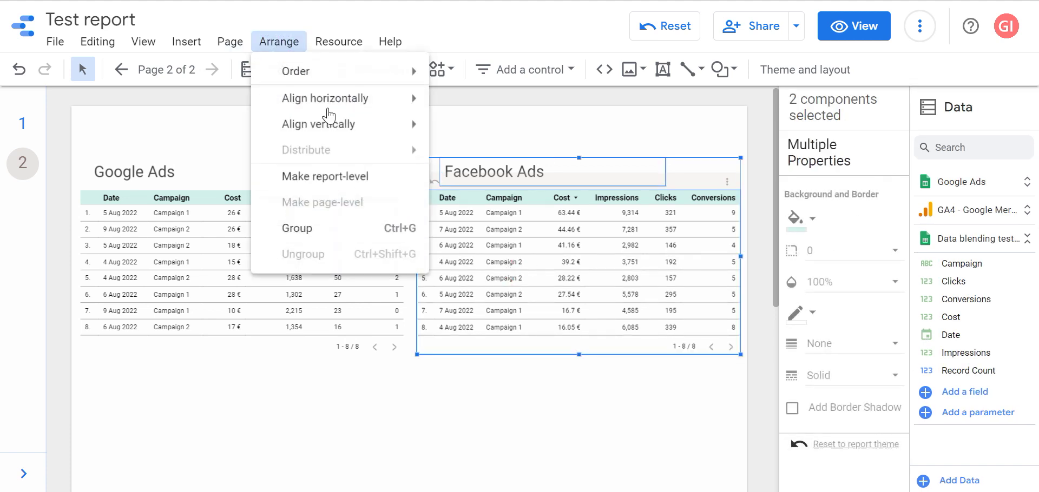
pyautogui.moveTo(373, 98)
pyautogui.click(504, 108)
pyautogui.click(493, 427)
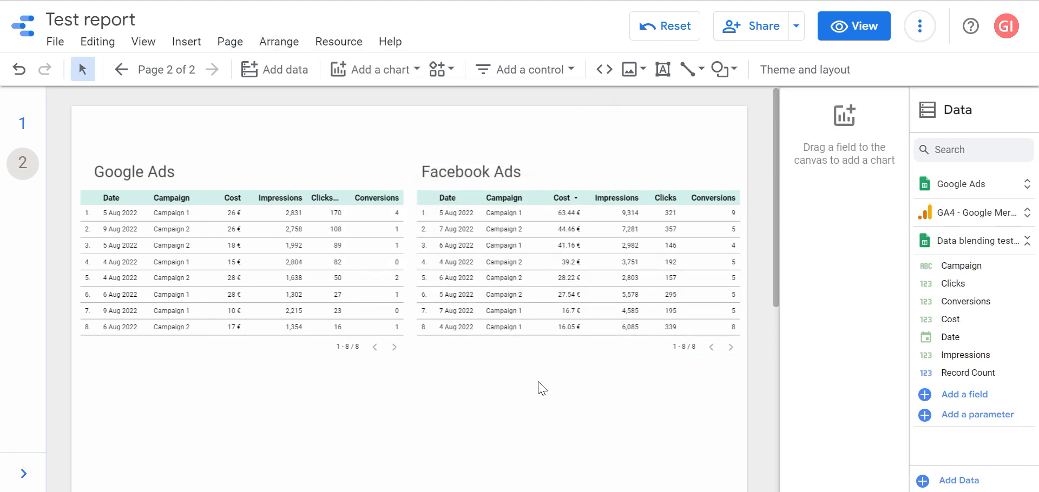
# - Align the Google Ads title horizontally with the left edge of its table
pyautogui.moveTo(81, 114); pyautogui.dragTo(406, 357)
pyautogui.click(279, 42)
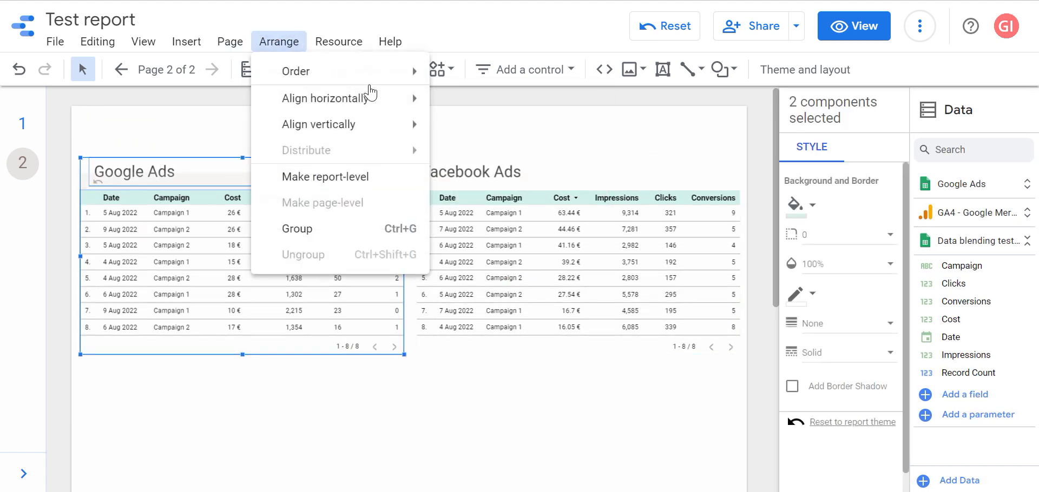
pyautogui.moveTo(373, 98)
pyautogui.click(478, 102)
pyautogui.click(516, 381)
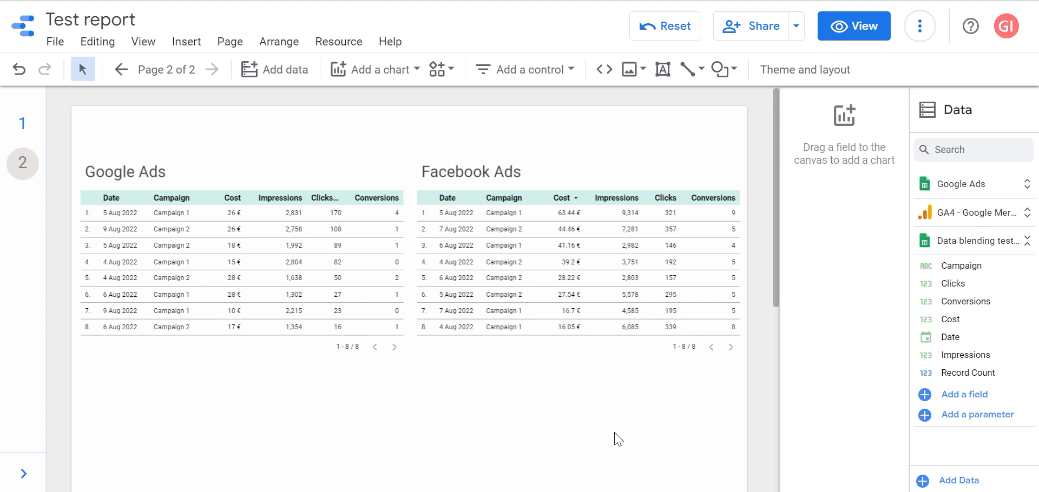
# - Duplicate the Google Ads table and move the copy down into the empty area below the two original tables
pyautogui.click(278, 189)
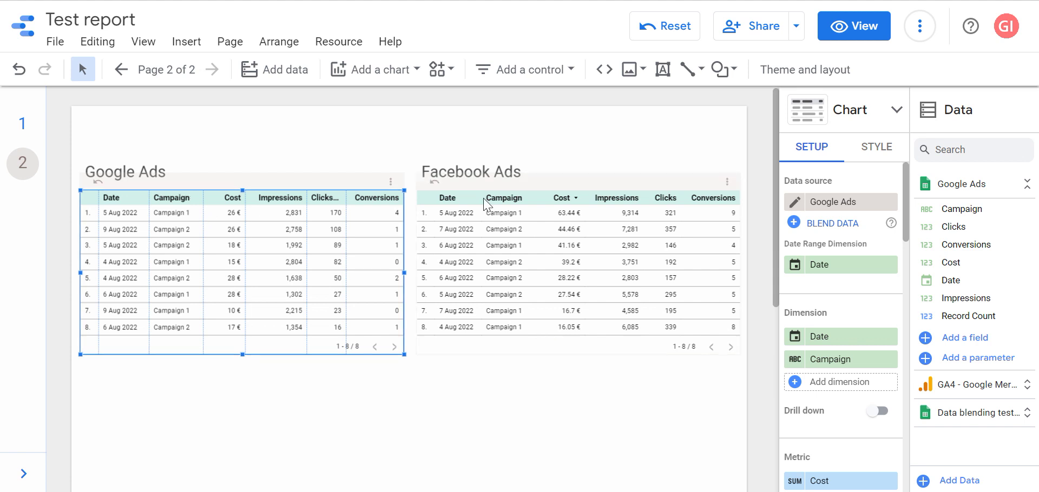
pyautogui.hotkey('ctrl', 'd')
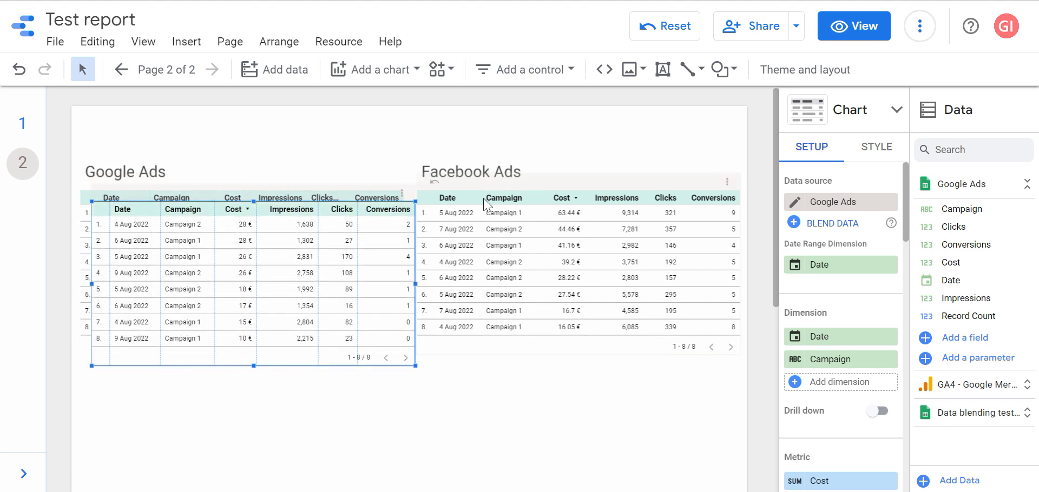
pyautogui.hotkey('shift', 'Down')
pyautogui.hotkey('shift', 'Down')
pyautogui.hotkey('shift', 'Down')
pyautogui.hotkey('shift', 'Down')
pyautogui.hotkey('shift', 'Down')
pyautogui.hotkey('shift', 'Down')
pyautogui.hotkey('shift', 'Down')
pyautogui.hotkey('shift', 'Down')
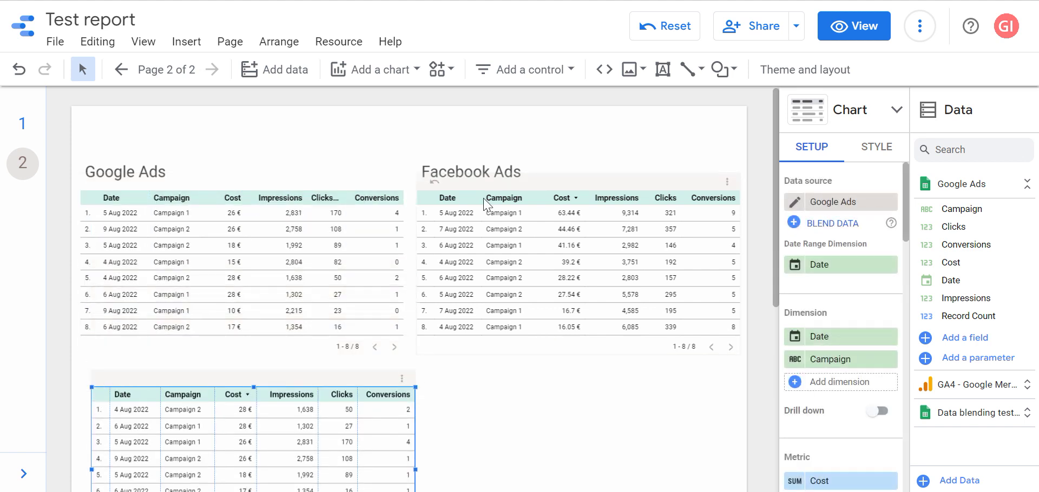
pyautogui.scroll(-2, 411, 389)
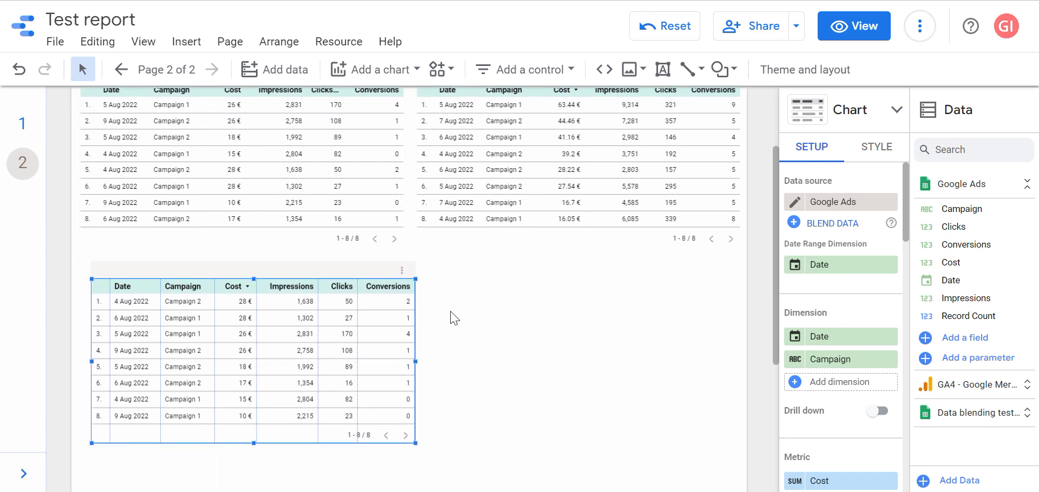
pyautogui.hotkey('shift', 'Down')
pyautogui.hotkey('shift', 'Down')
pyautogui.hotkey('shift', 'Down')
pyautogui.scroll(1, 433, 304)
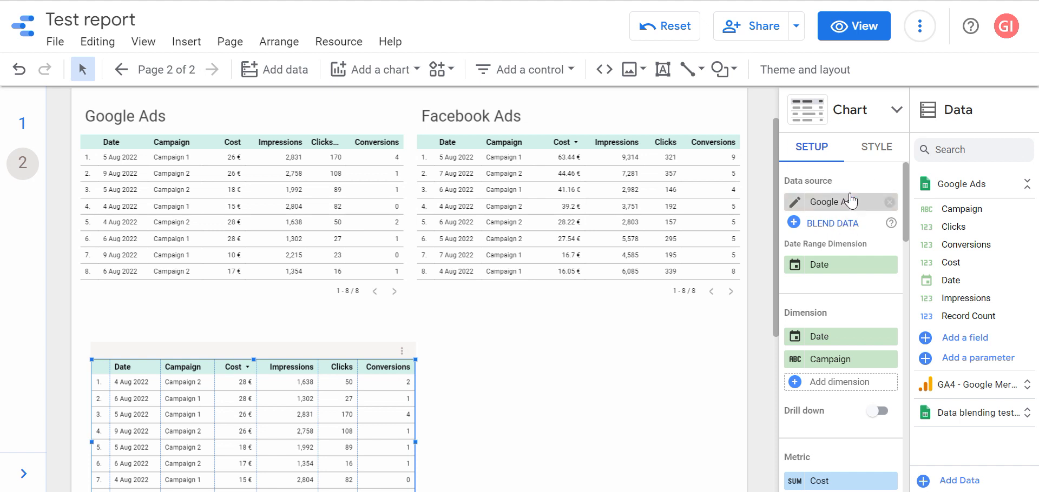
pyautogui.click(831, 228)
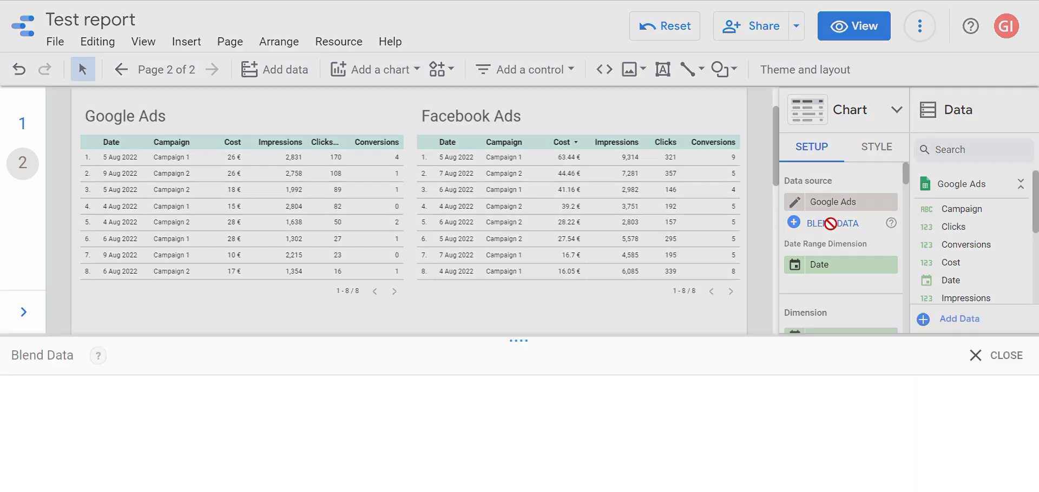
pyautogui.moveTo(520, 219); pyautogui.dragTo(537, 49)
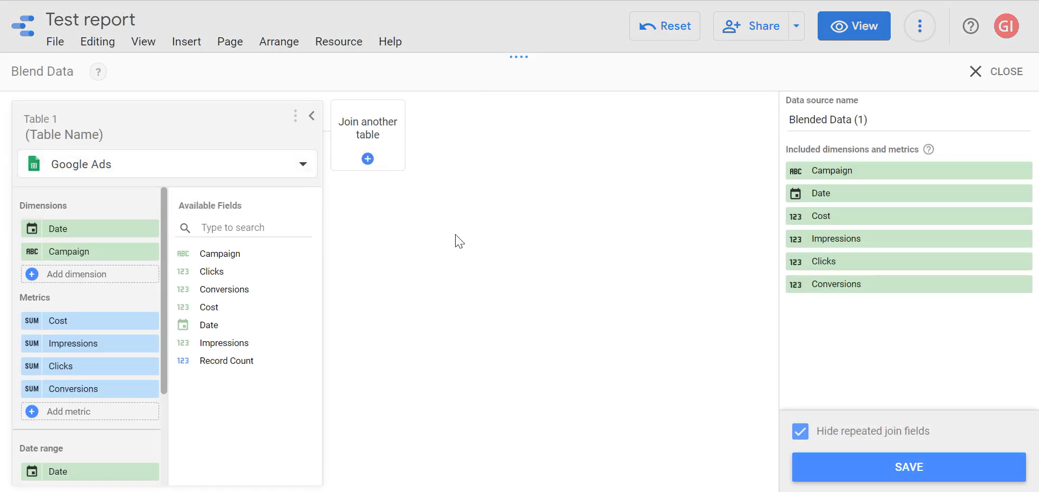
pyautogui.click(997, 71)
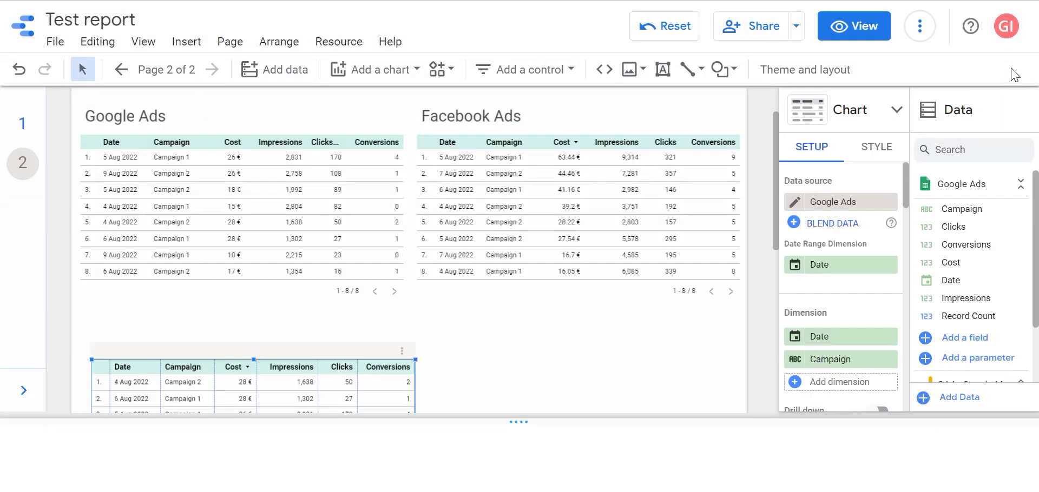
# - View the report's list of managed blends, then return to the page without adding one
pyautogui.click(316, 43)
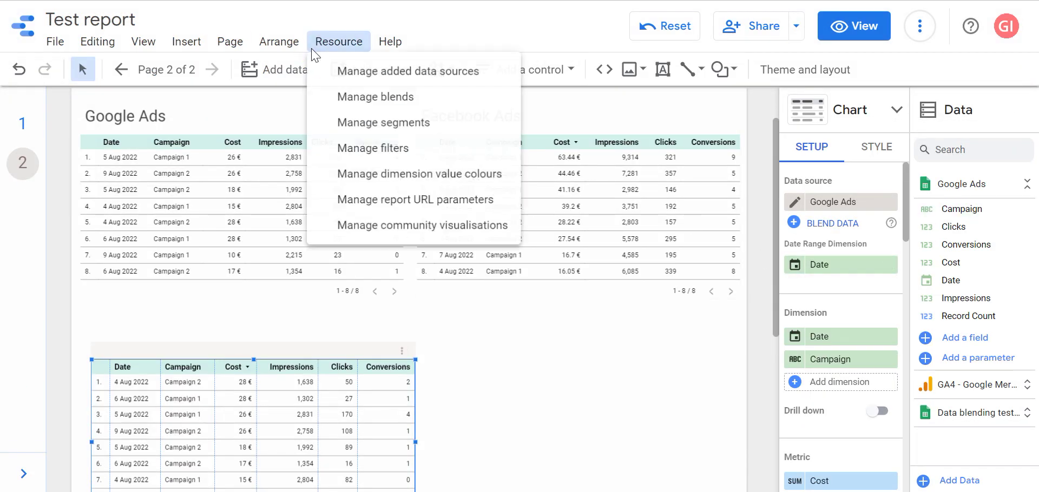
pyautogui.click(342, 97)
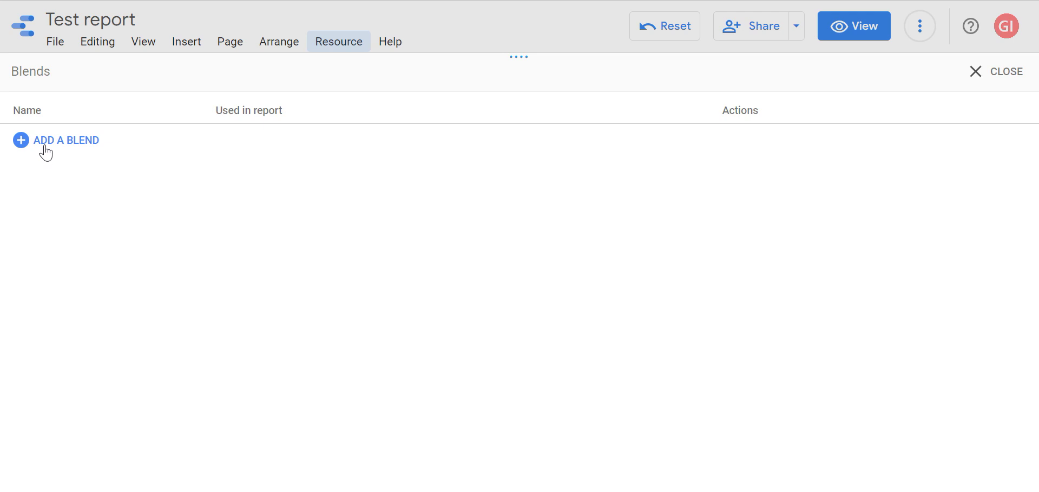
pyautogui.click(971, 75)
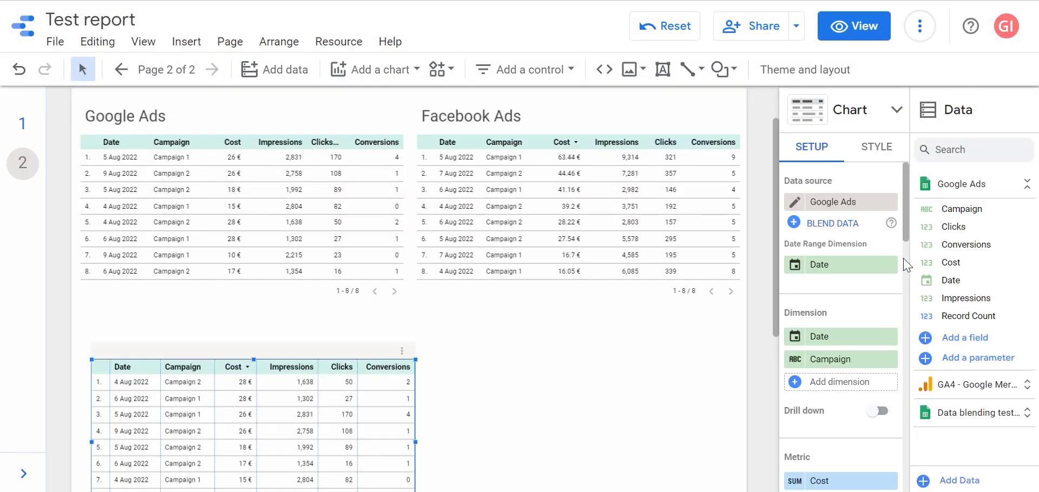
# - Start a data blend from the duplicated Google Ads table and add Facebook Ads as the second table
pyautogui.click(839, 224)
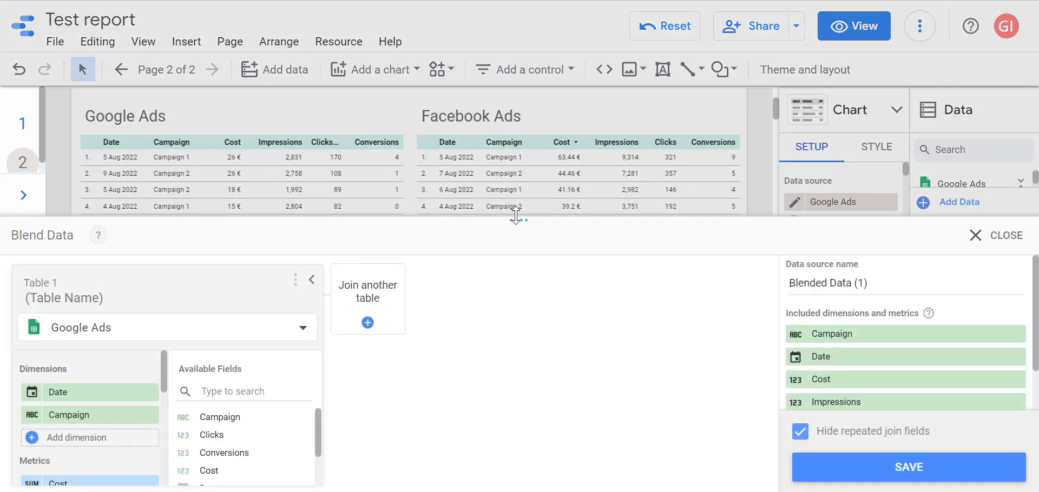
pyautogui.moveTo(515, 216); pyautogui.dragTo(510, 40)
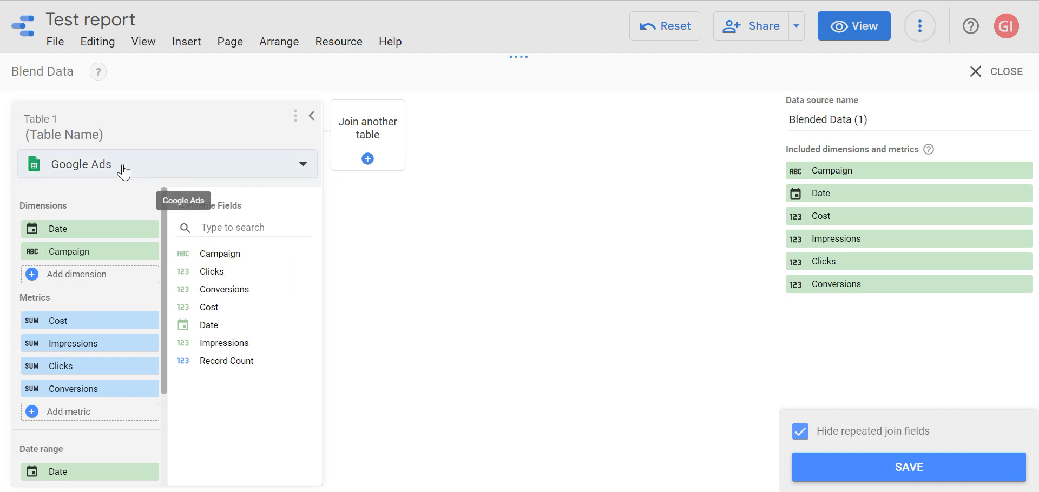
pyautogui.click(383, 141)
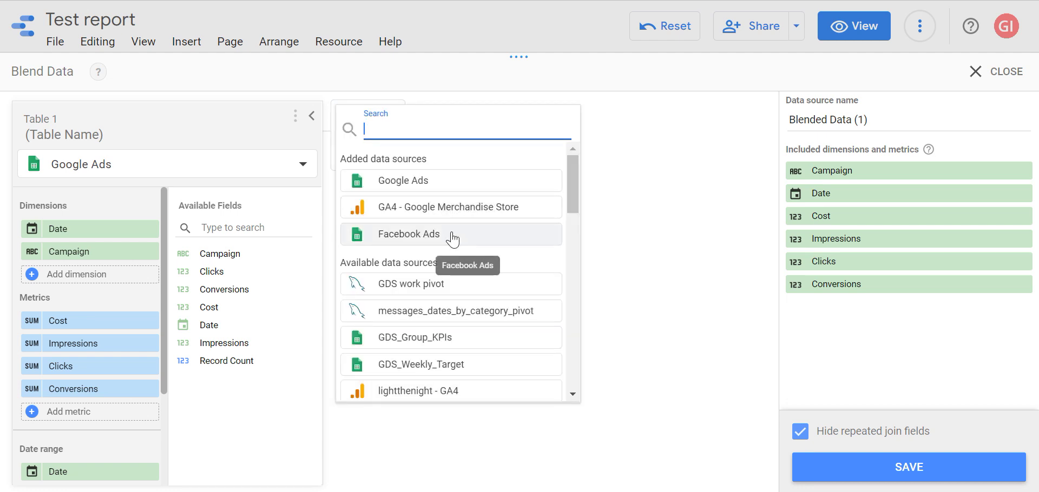
pyautogui.click(452, 238)
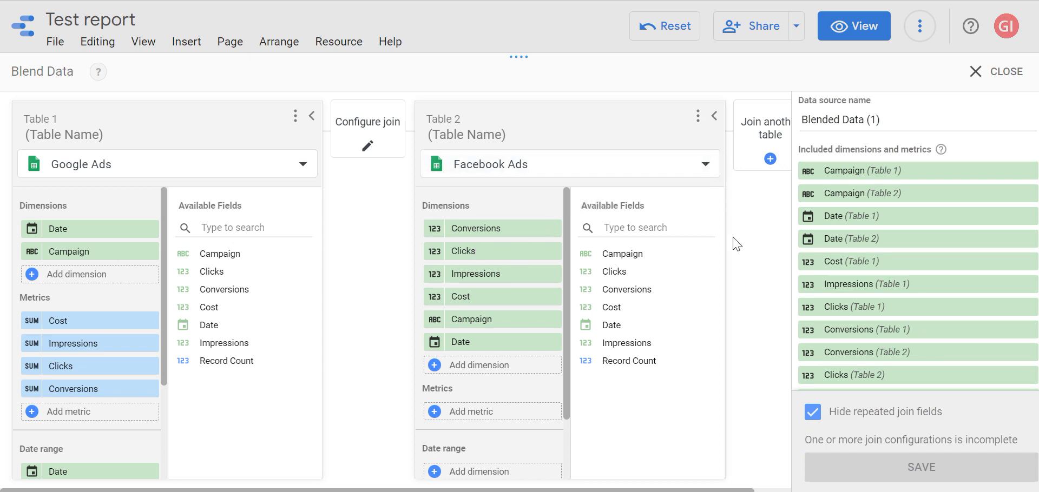
# - Remove all the default dimensions from the Facebook Ads table in the blend
pyautogui.click(555, 229)
pyautogui.click(554, 228)
pyautogui.click(554, 228)
pyautogui.click(554, 228)
pyautogui.click(554, 229)
pyautogui.click(555, 228)
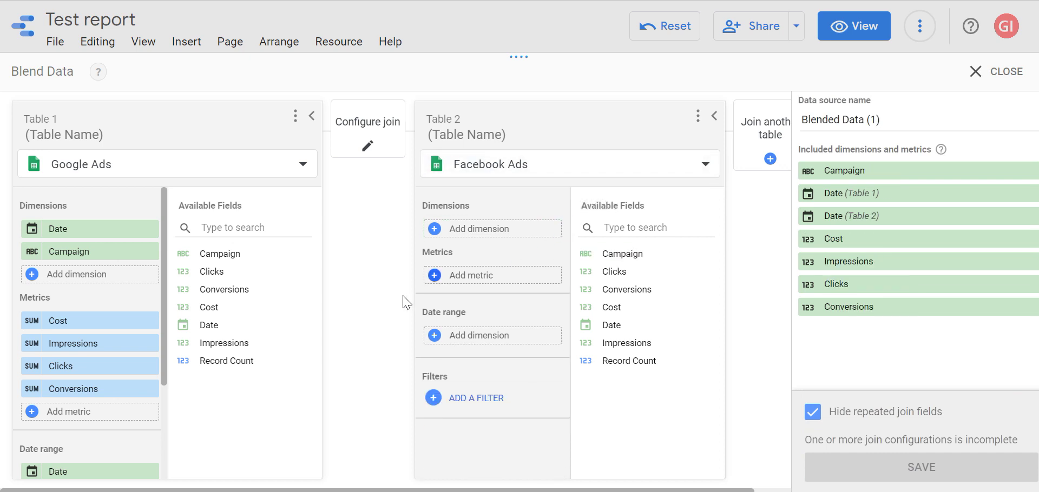
# - Add Date and Campaign as the dimensions of the Facebook Ads table, matching the Google Ads table's setup
pyautogui.scroll(-3, 105, 372)
pyautogui.scroll(3, 104, 372)
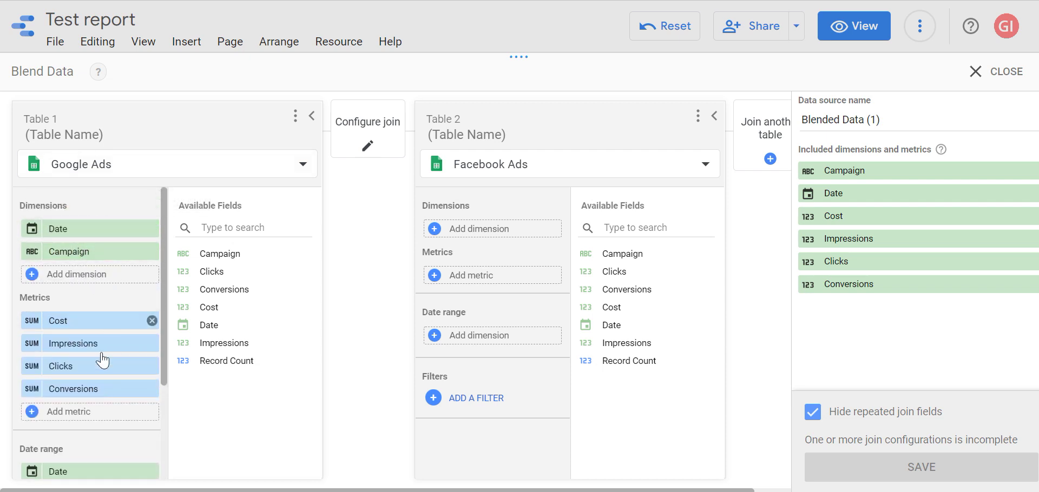
pyautogui.scroll(-2, 115, 398)
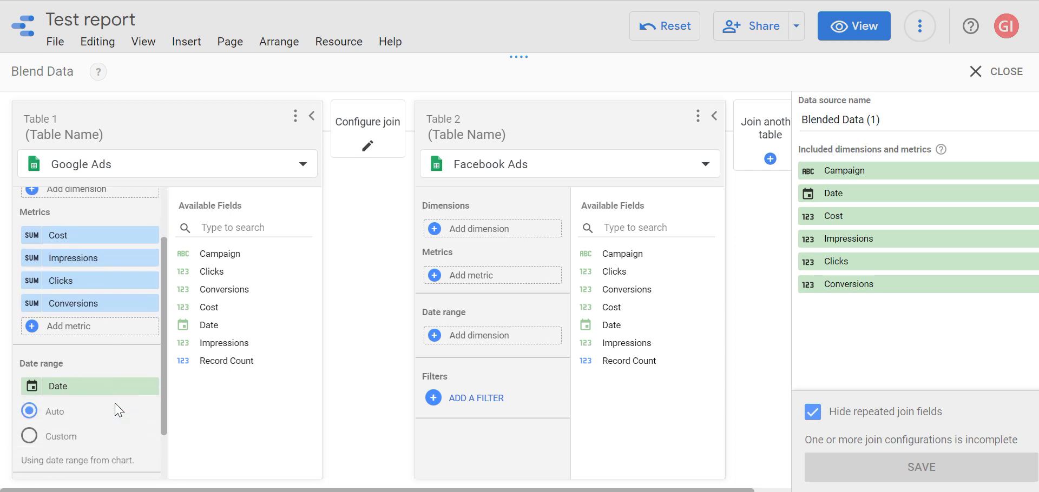
pyautogui.scroll(-1, 119, 411)
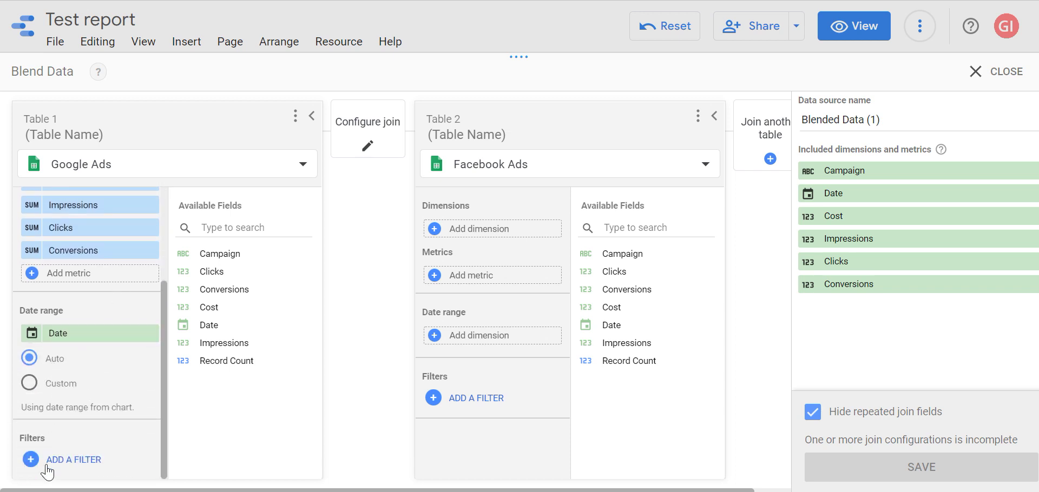
pyautogui.scroll(1, 77, 327)
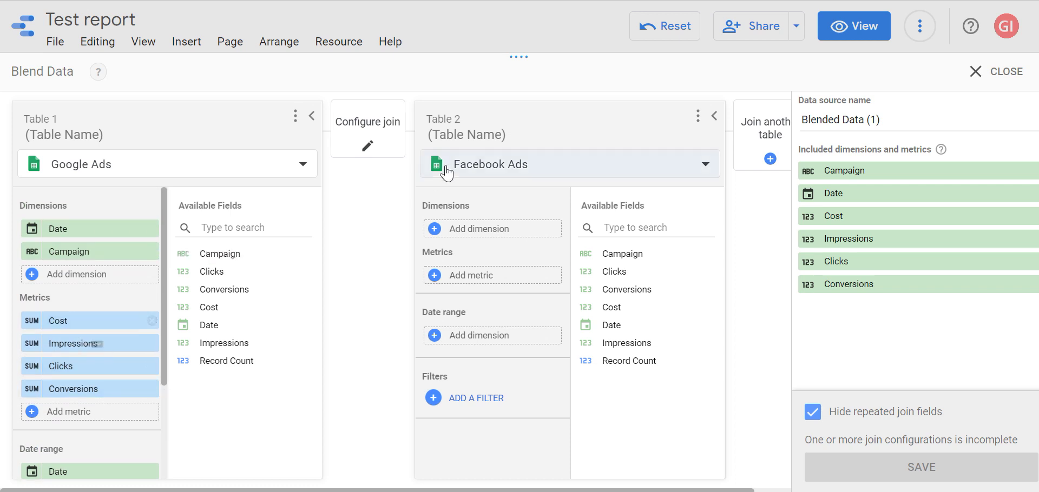
pyautogui.click(530, 235)
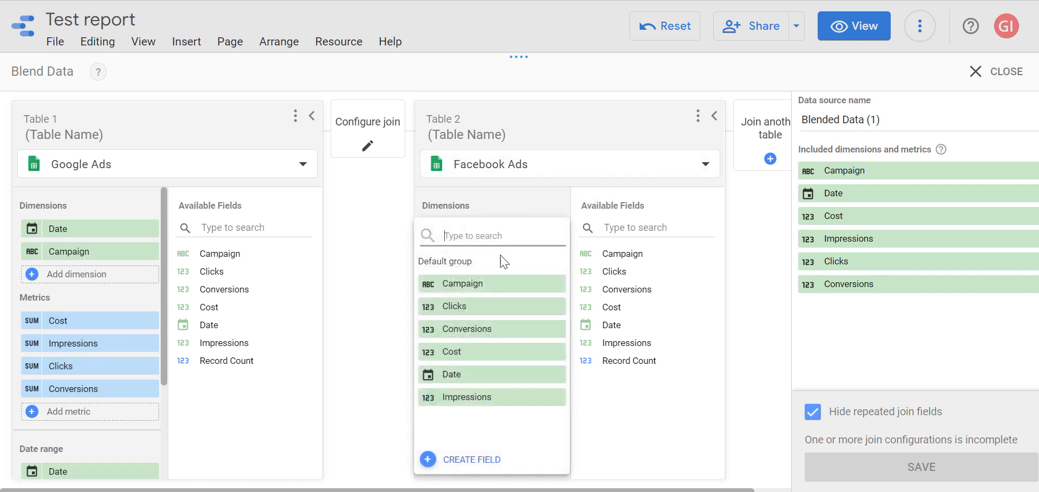
pyautogui.click(449, 379)
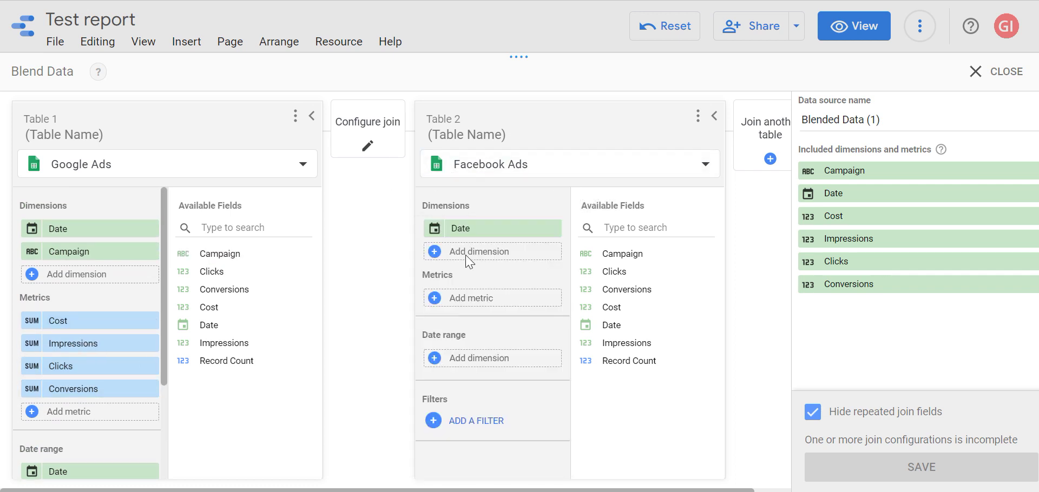
pyautogui.click(494, 252)
pyautogui.click(480, 296)
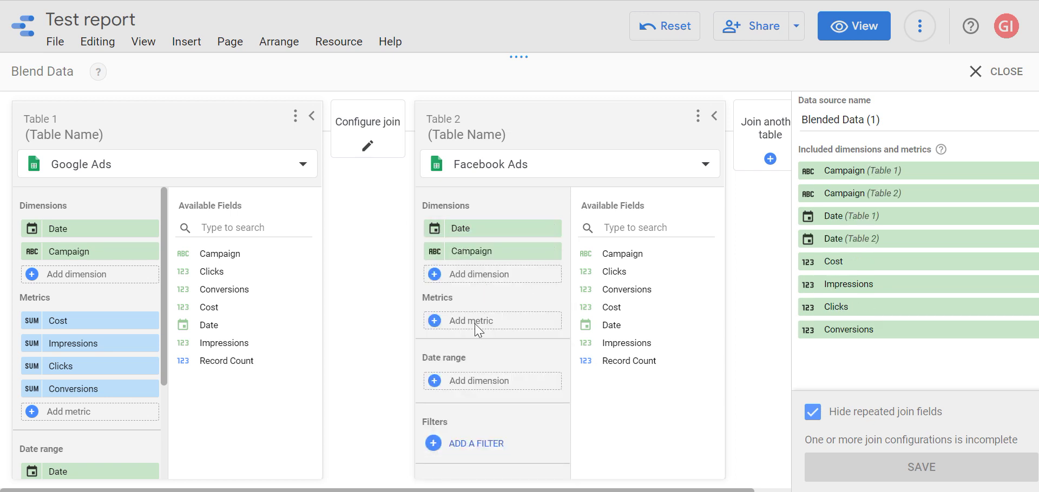
# - Add Cost, Impressions, Clicks and Conversions as metrics to the Facebook Ads table in the blend
pyautogui.click(475, 322)
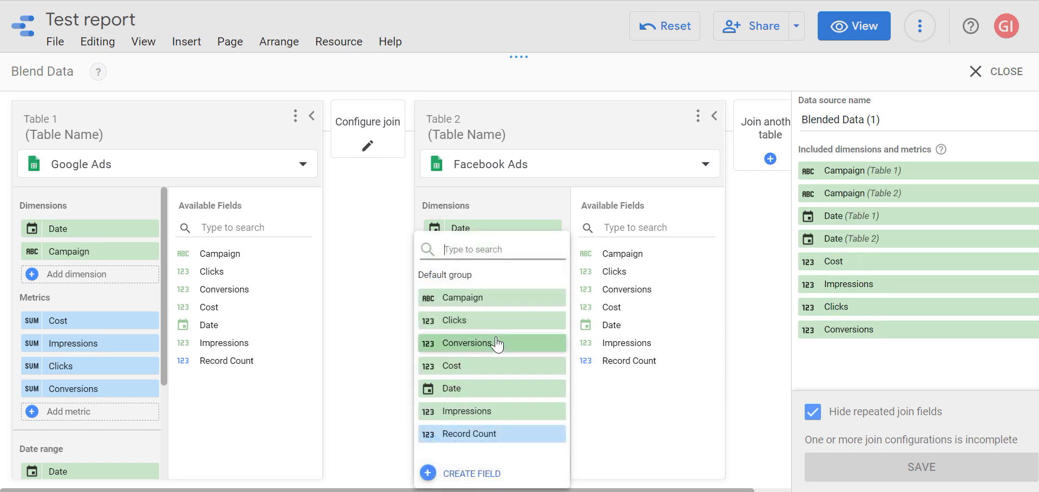
pyautogui.click(483, 373)
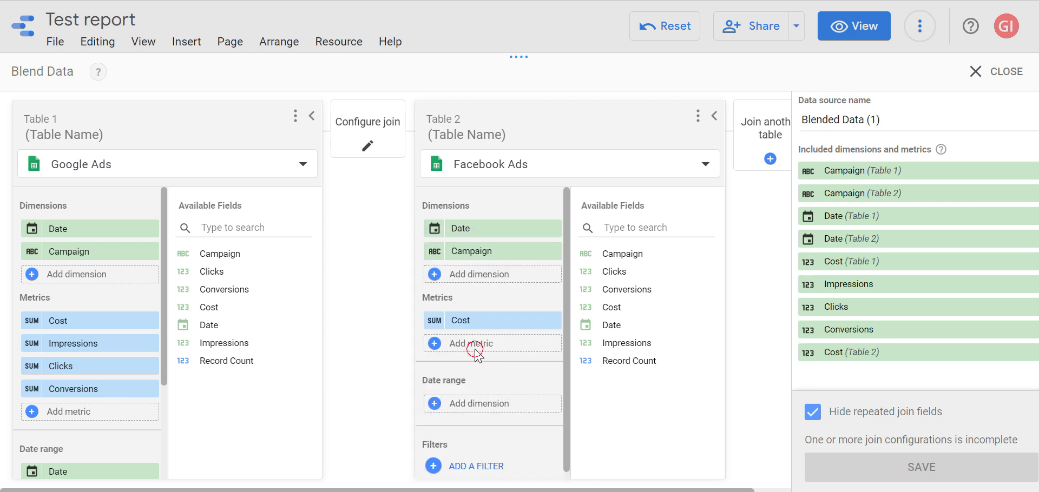
pyautogui.click(476, 345)
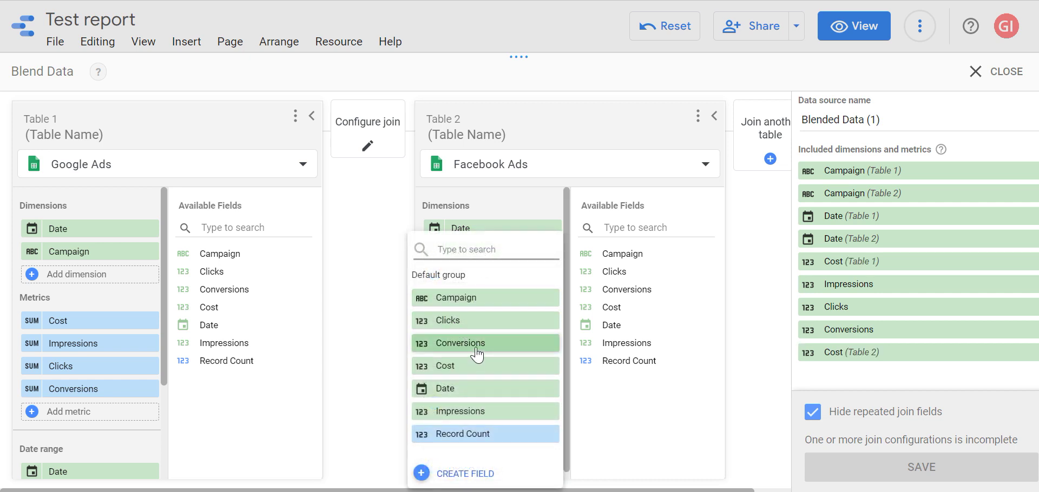
pyautogui.click(465, 411)
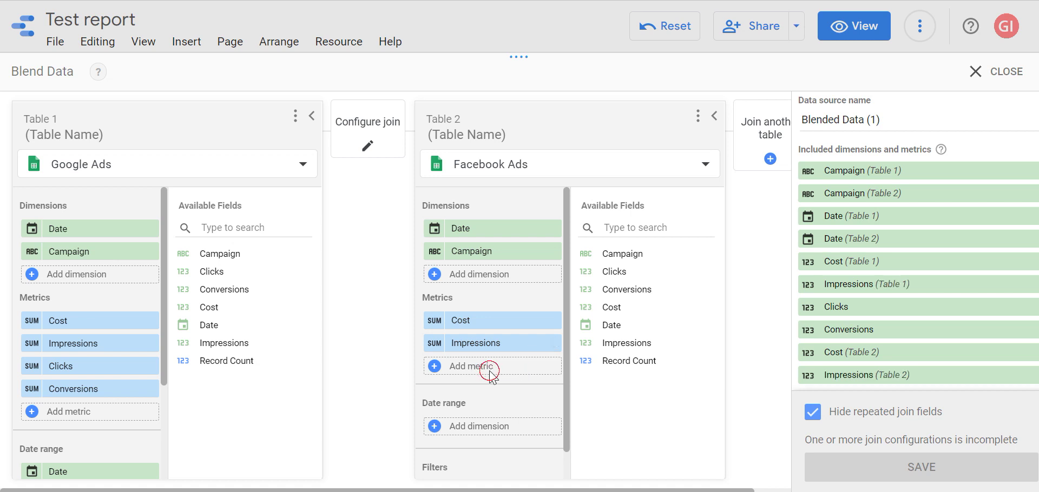
pyautogui.click(489, 373)
pyautogui.click(466, 321)
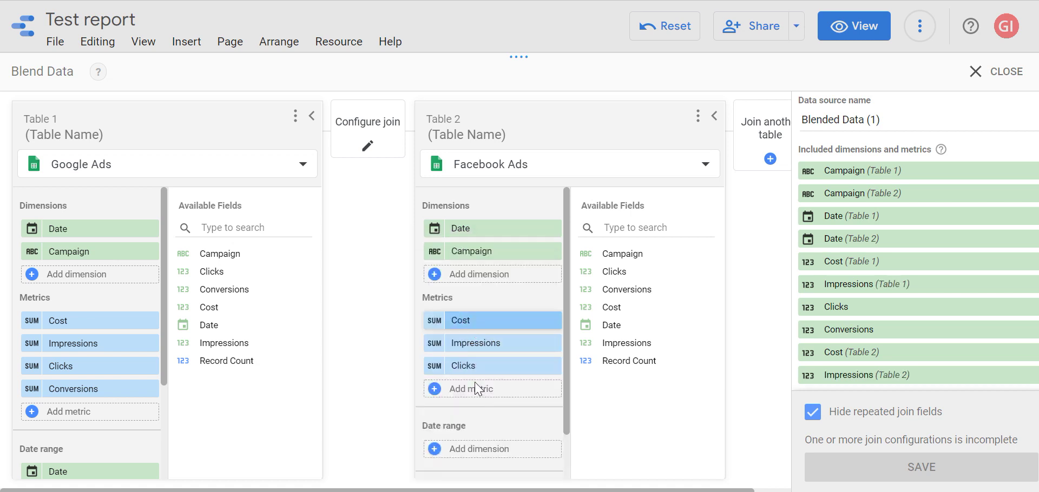
pyautogui.click(475, 394)
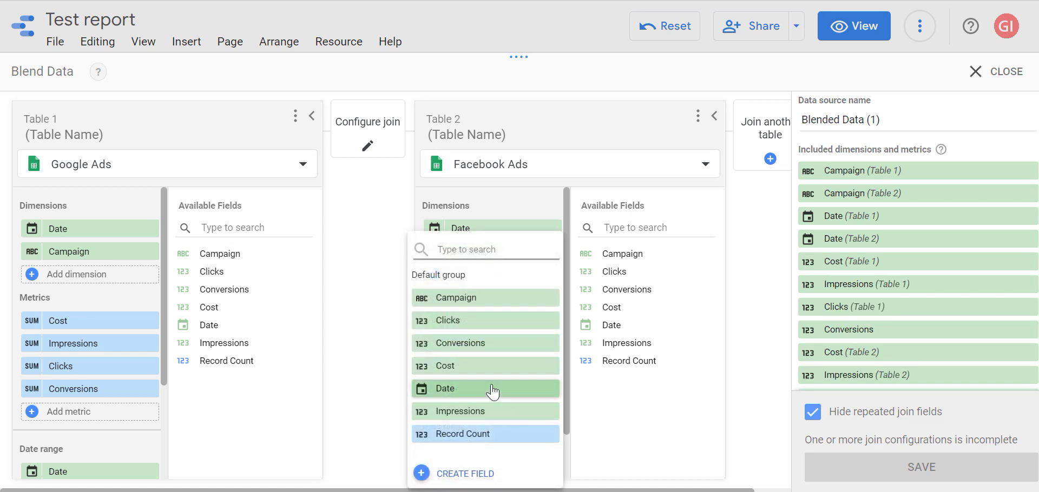
pyautogui.click(495, 344)
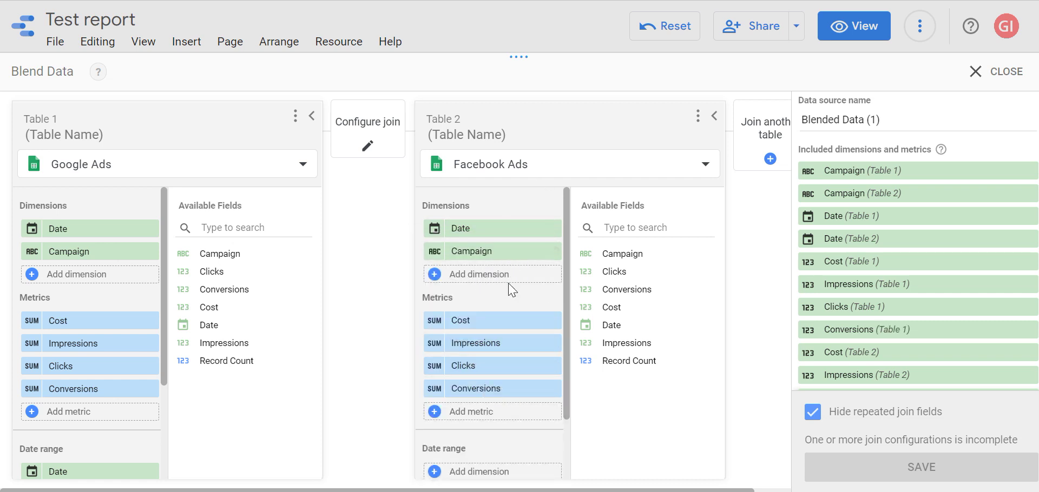
# - Set Date as the date range dimension of the Facebook Ads table in the blend
pyautogui.scroll(-3, 511, 303)
pyautogui.scroll(3, 505, 392)
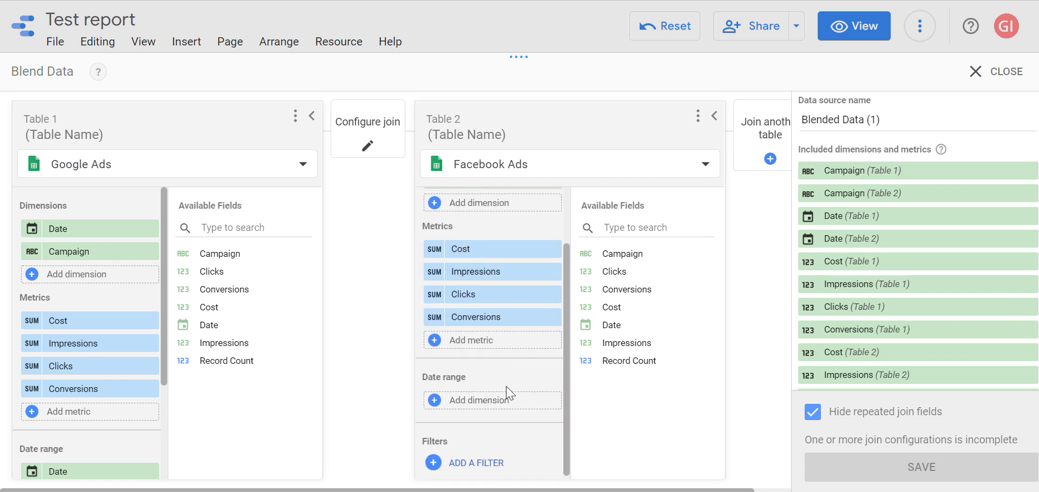
pyautogui.scroll(-3, 545, 294)
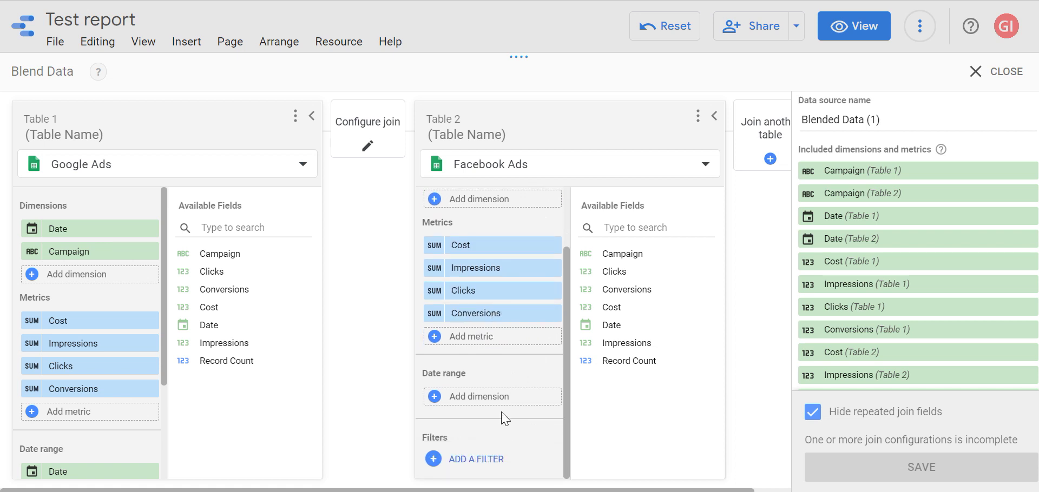
pyautogui.click(502, 402)
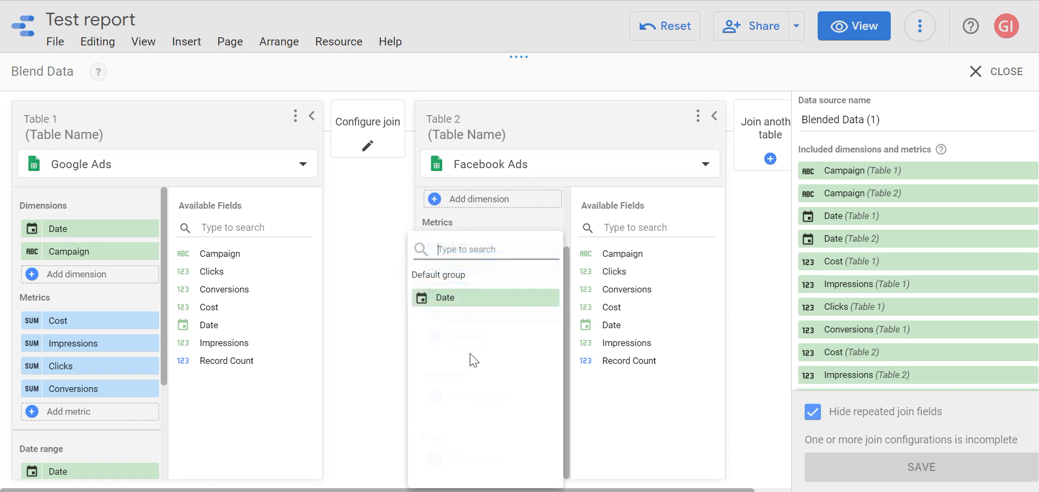
pyautogui.click(459, 293)
pyautogui.scroll(-2, 502, 403)
pyautogui.scroll(4, 507, 398)
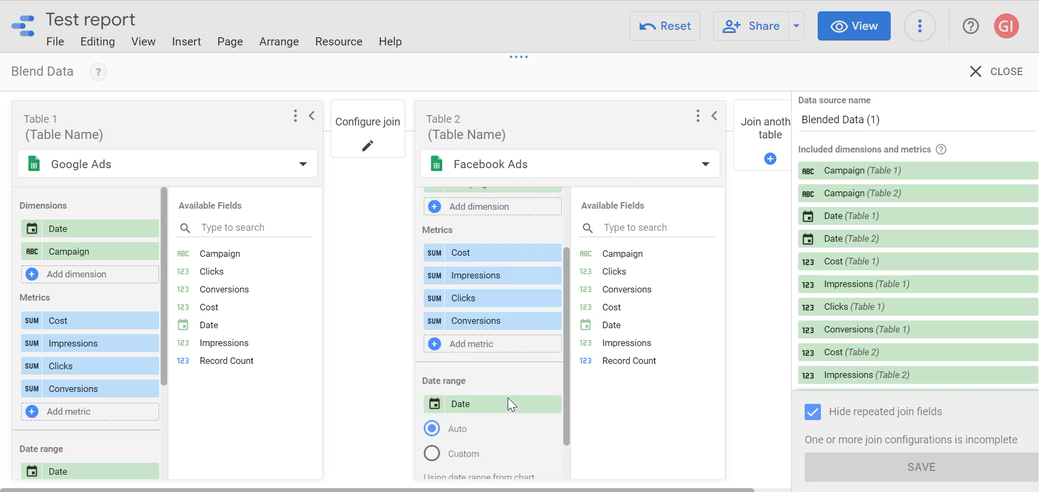
pyautogui.scroll(-4, 495, 419)
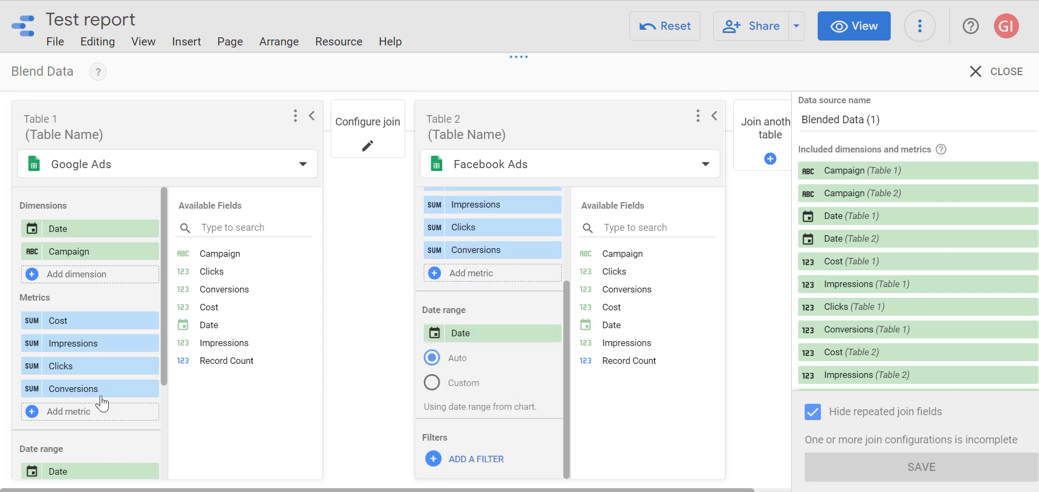
# - Name the blended data source Left Join
pyautogui.scroll(-3, 96, 406)
pyautogui.scroll(3, 54, 352)
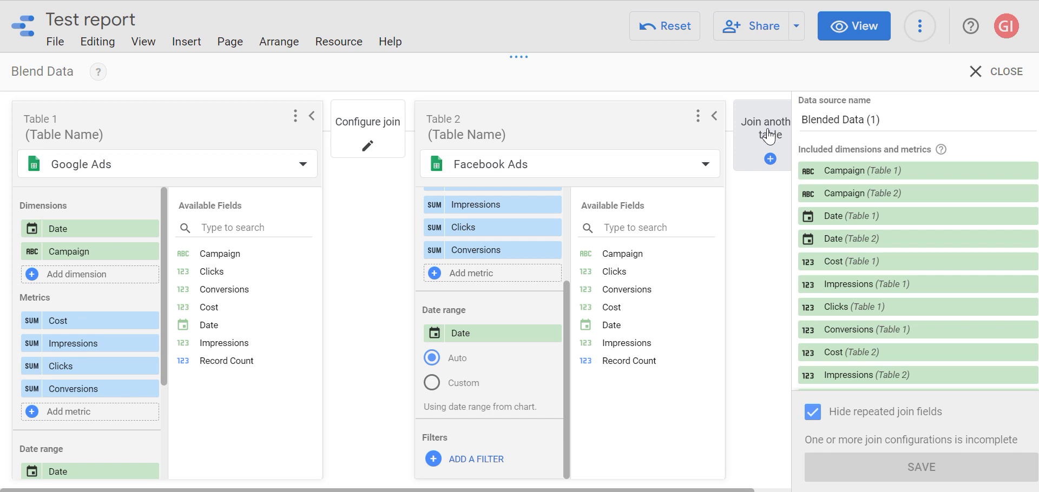
pyautogui.click(910, 114)
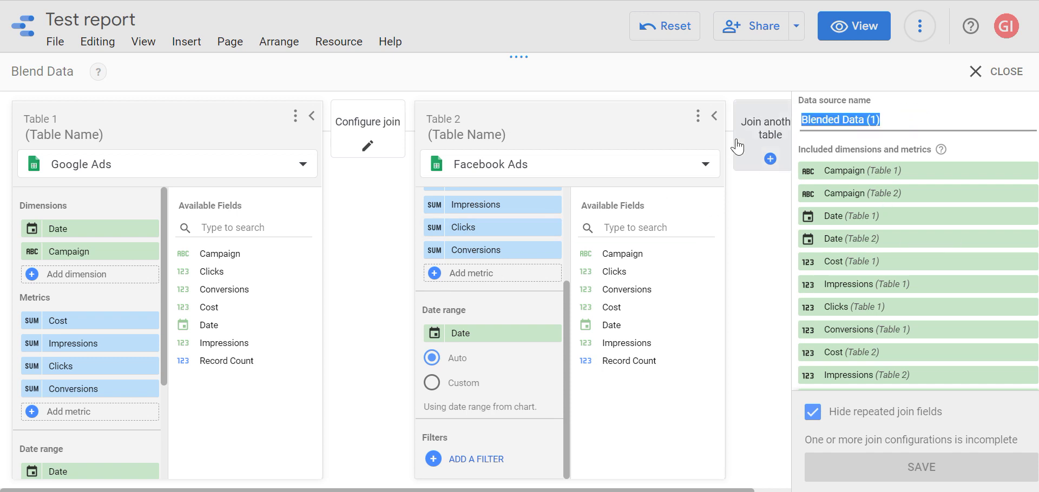
pyautogui.moveTo(911, 115); pyautogui.dragTo(809, 112)
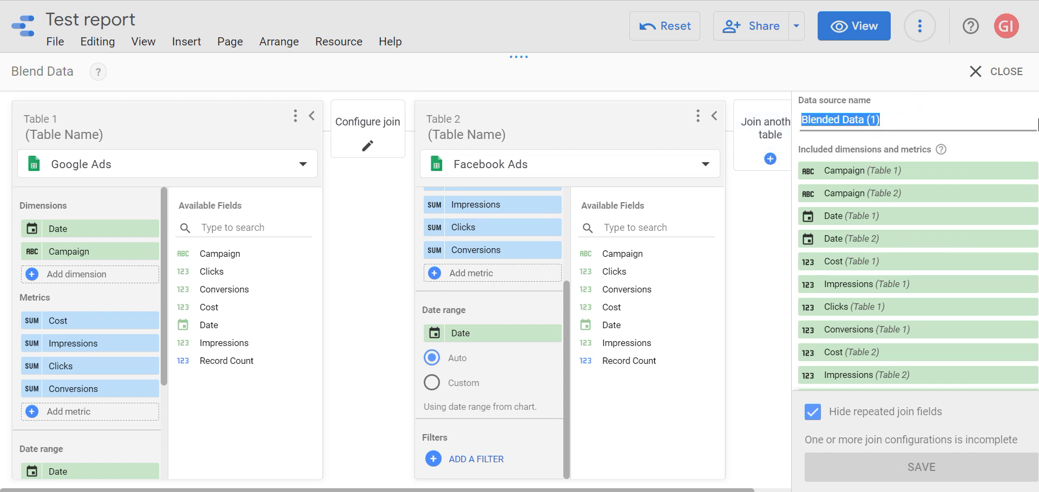
pyautogui.write('Left Join')
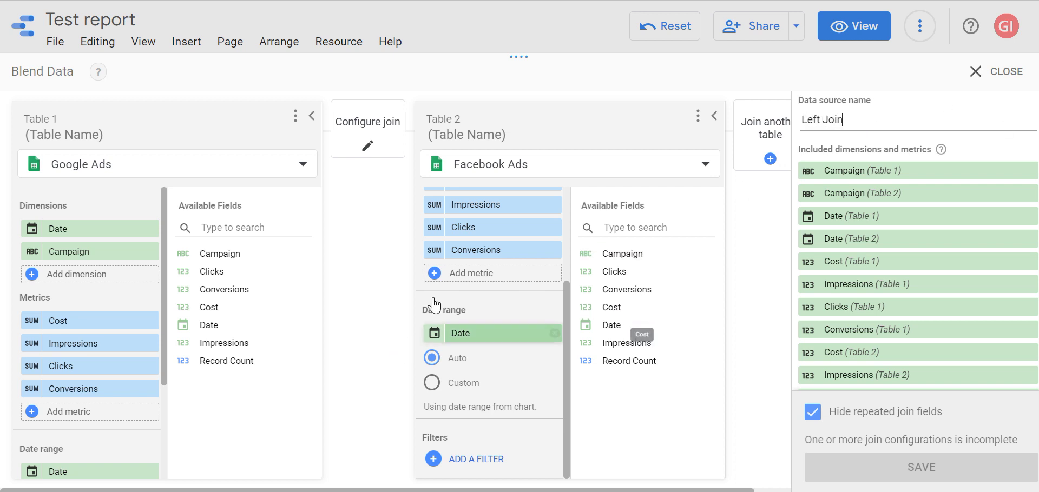
# - Set the join operator between the Google Ads and Facebook Ads tables to Left outer
pyautogui.scroll(2, 419, 250)
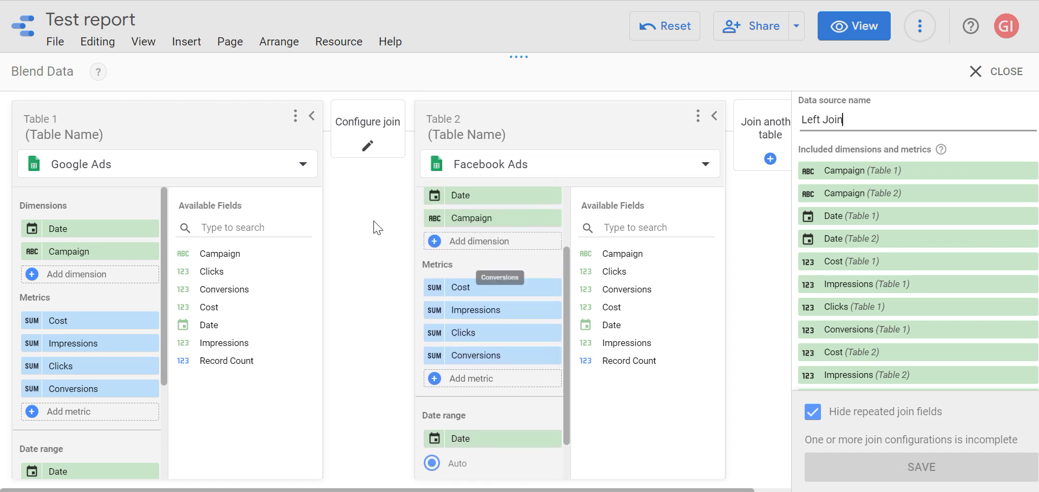
pyautogui.click(367, 141)
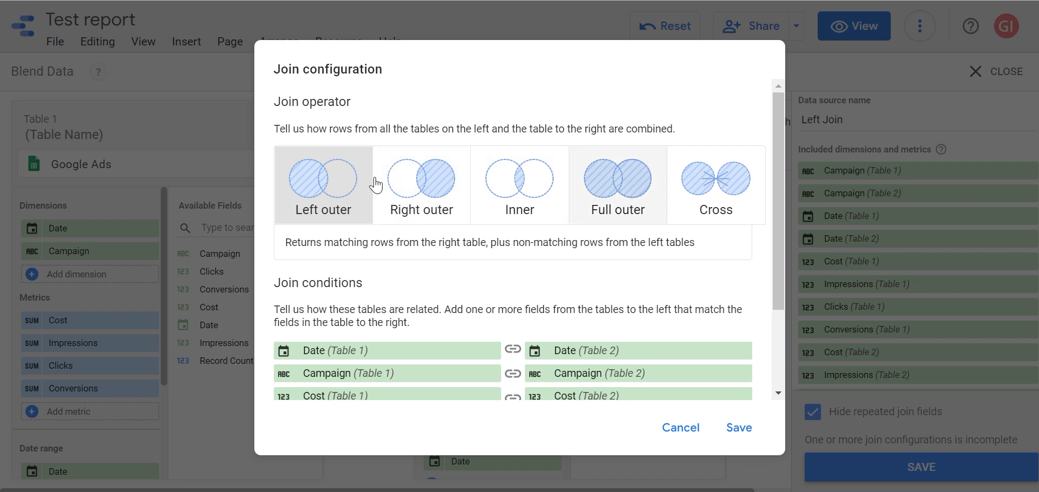
pyautogui.click(309, 200)
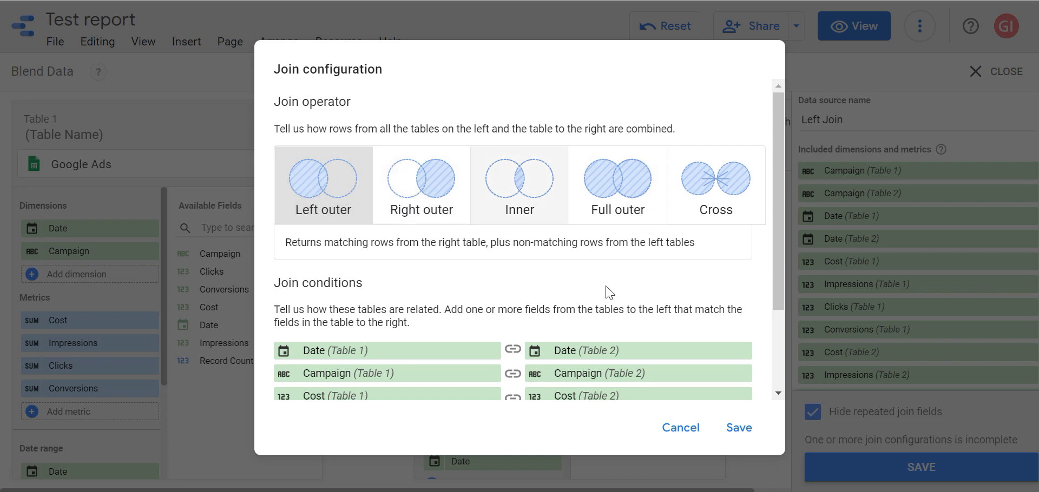
# - Remove all the default join conditions from the join configuration
pyautogui.scroll(-3, 626, 313)
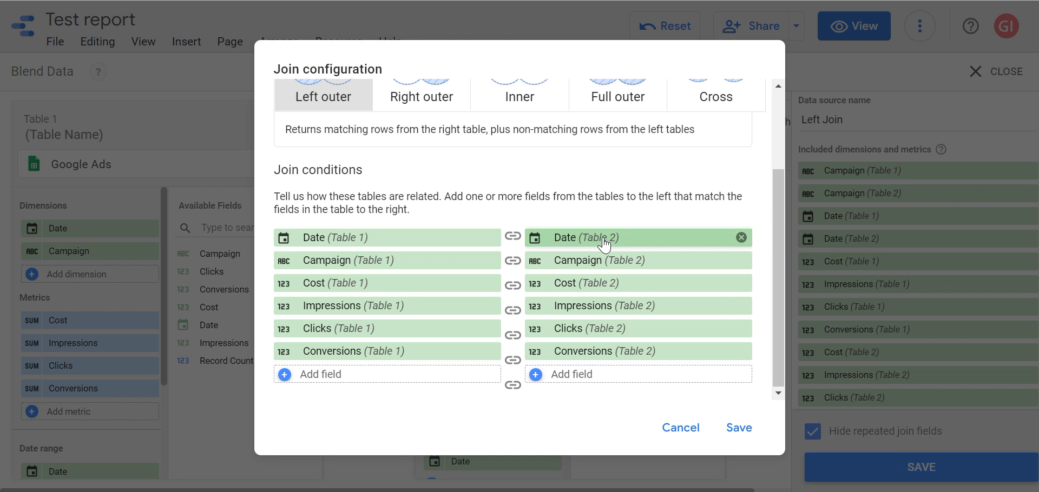
pyautogui.click(490, 260)
pyautogui.click(491, 264)
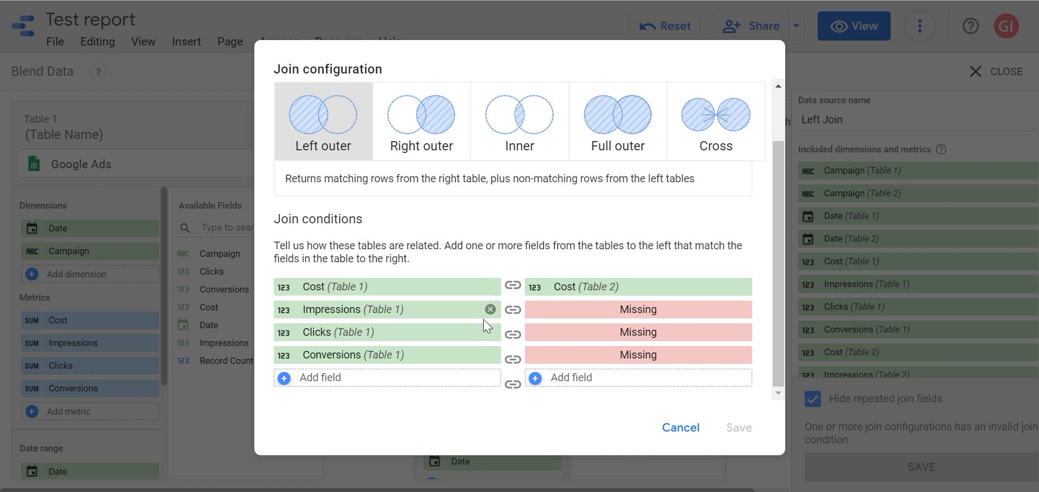
pyautogui.click(490, 288)
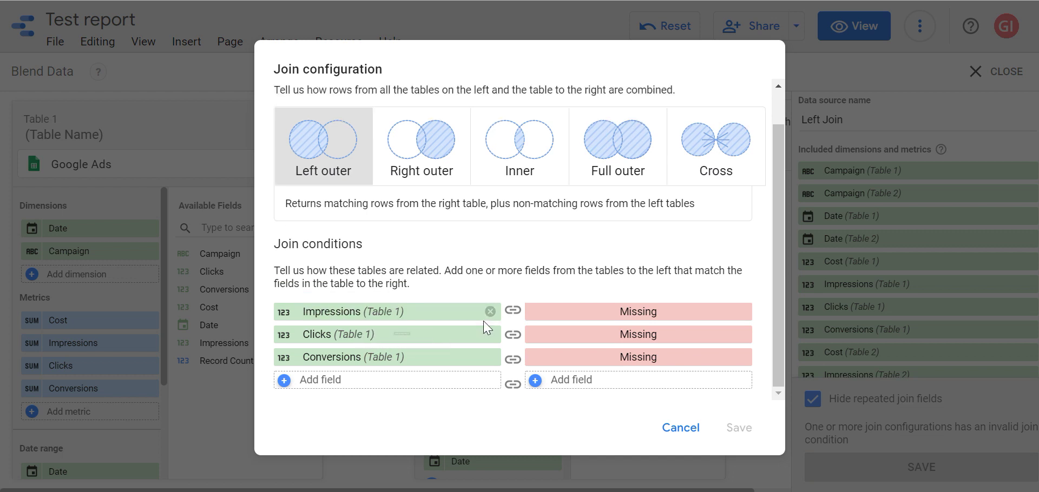
pyautogui.click(490, 310)
pyautogui.click(491, 336)
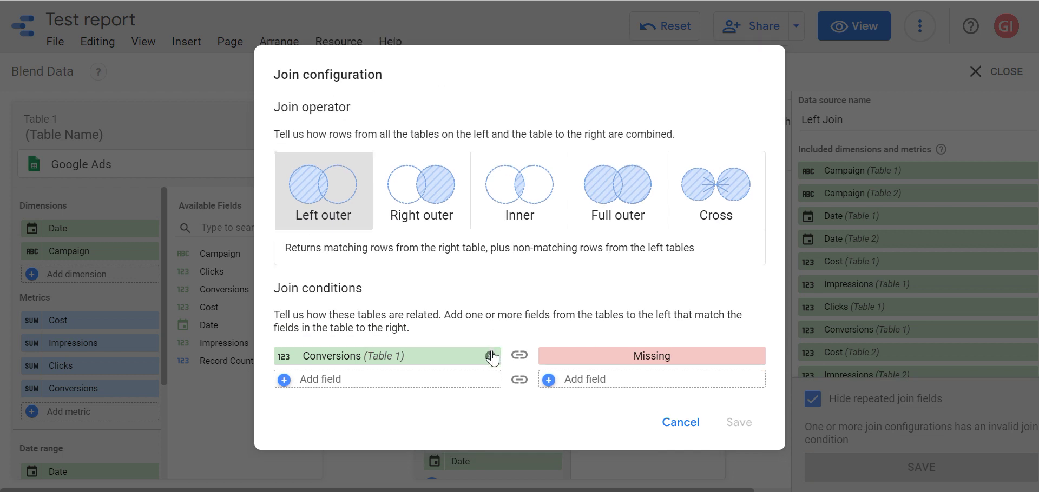
pyautogui.click(491, 357)
# - Join the two tables on Date alone, then save the join configuration and the blend
pyautogui.click(460, 372)
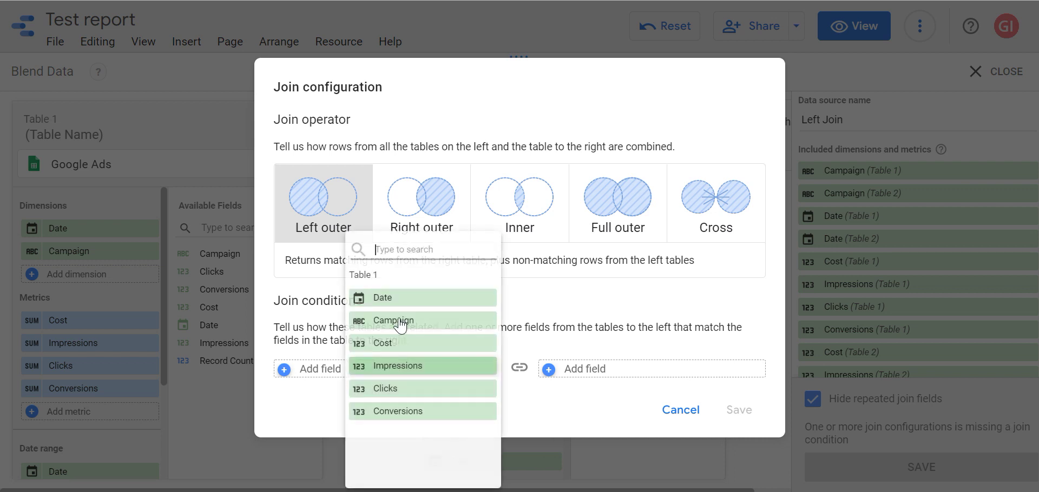
pyautogui.click(390, 299)
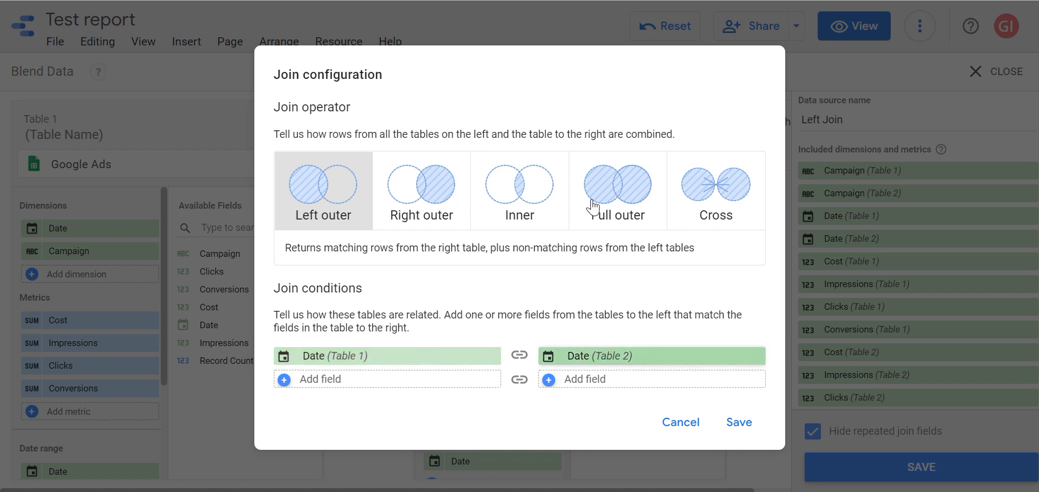
pyautogui.click(739, 428)
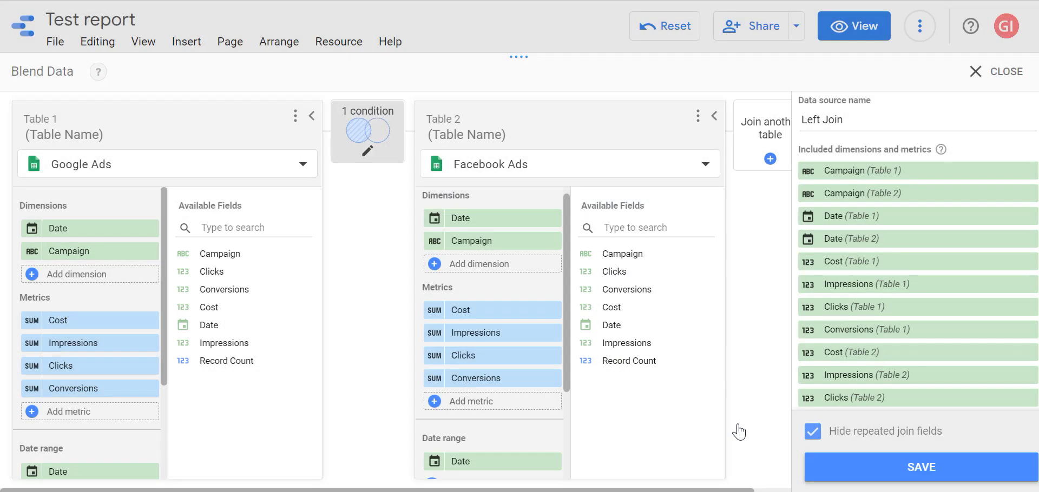
pyautogui.click(351, 115)
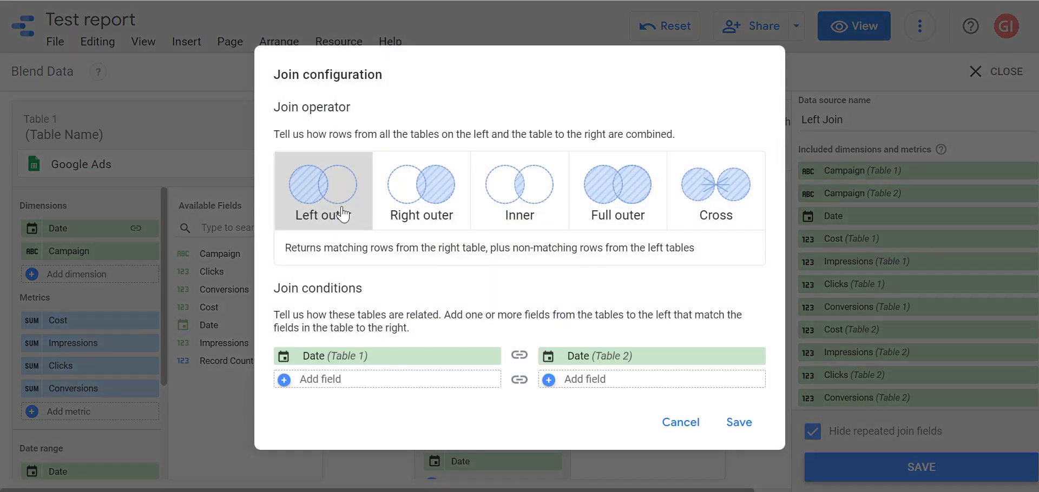
pyautogui.click(737, 423)
pyautogui.click(931, 472)
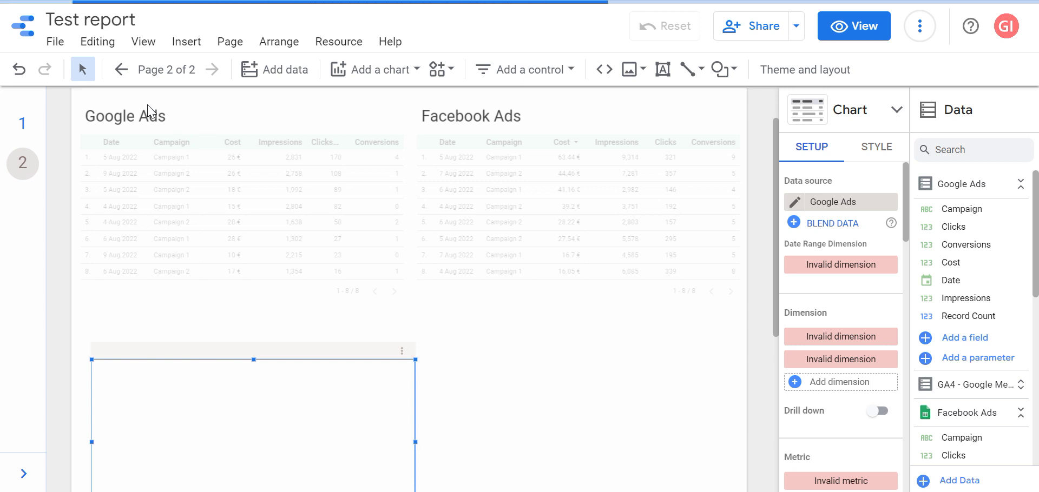
# - Align the Google Ads title vertically with the top of the Facebook Ads title
pyautogui.scroll(-1, 308, 244)
pyautogui.scroll(2, 182, 159)
pyautogui.click(182, 159)
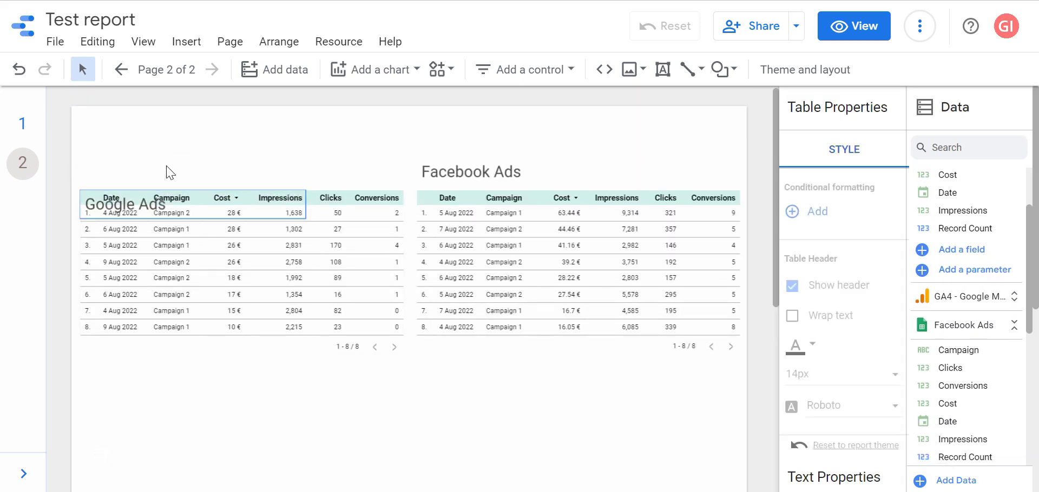
pyautogui.click(530, 399)
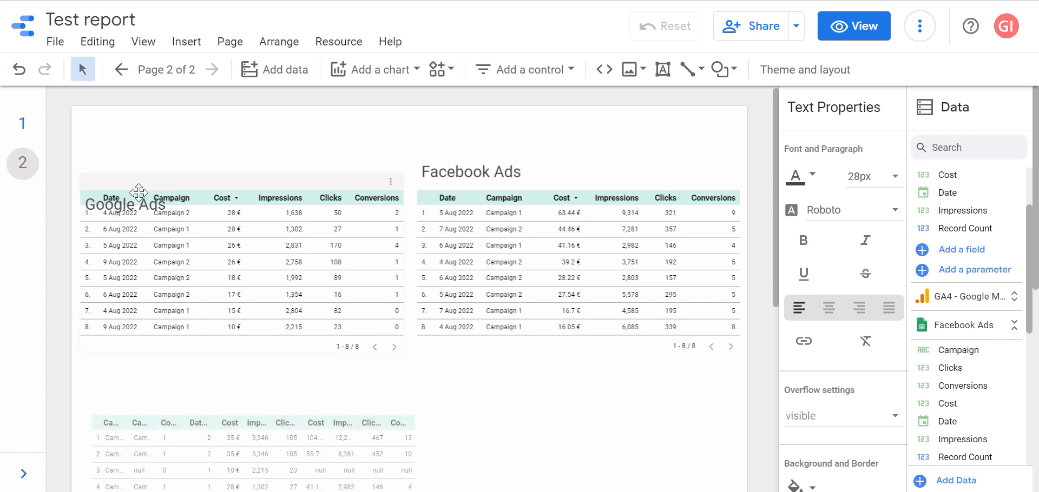
pyautogui.click(209, 199)
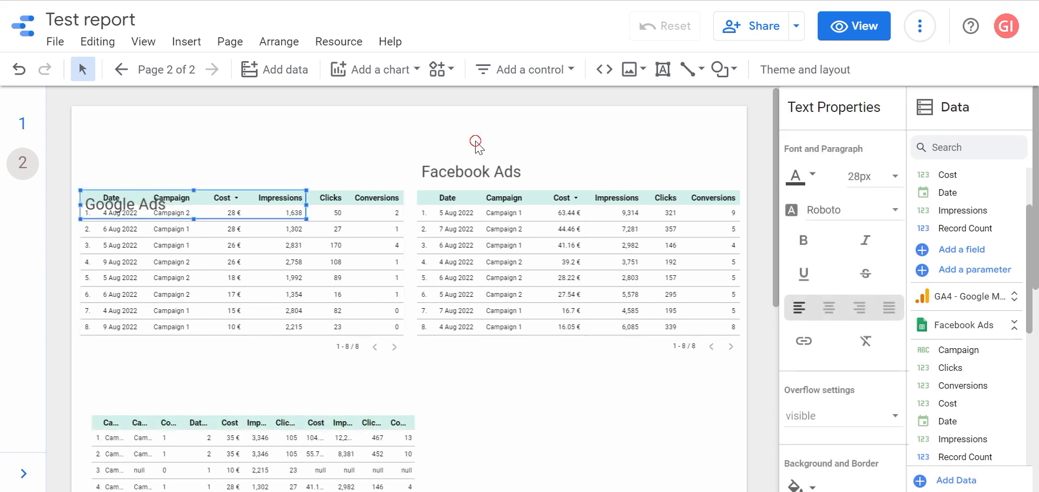
pyautogui.keyDown('shift'); pyautogui.click(481, 163); pyautogui.keyUp('shift')
pyautogui.click(279, 42)
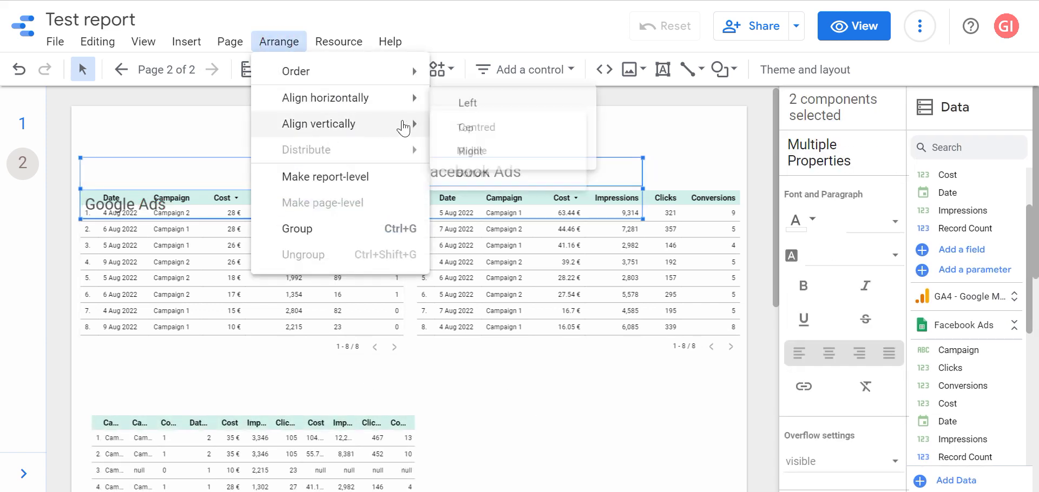
pyautogui.click(167, 367)
# - Duplicate the Google Ads title, move the copy above the blended table and change its text to Left Join
pyautogui.click(159, 159)
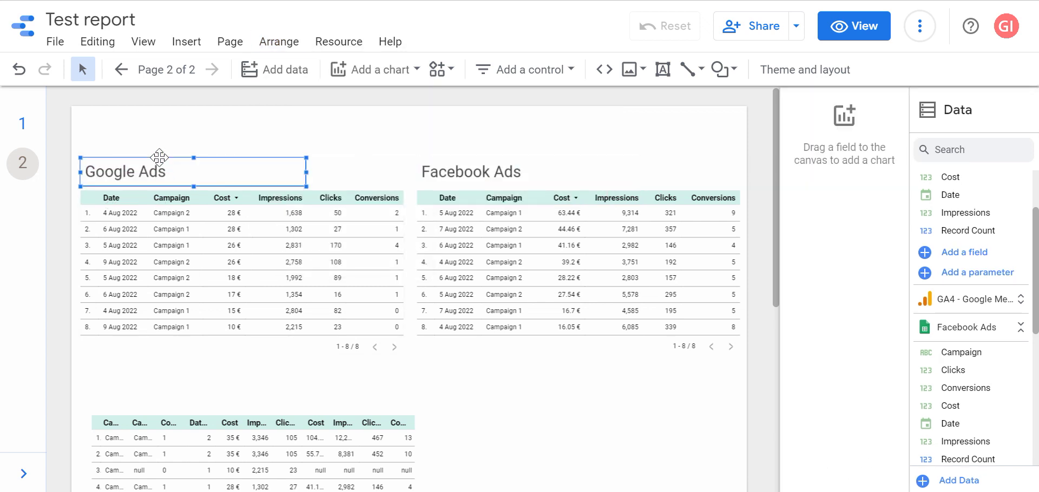
pyautogui.hotkey('ctrl', 'd')
pyautogui.moveTo(162, 178); pyautogui.dragTo(178, 373)
pyautogui.doubleClick(184, 370)
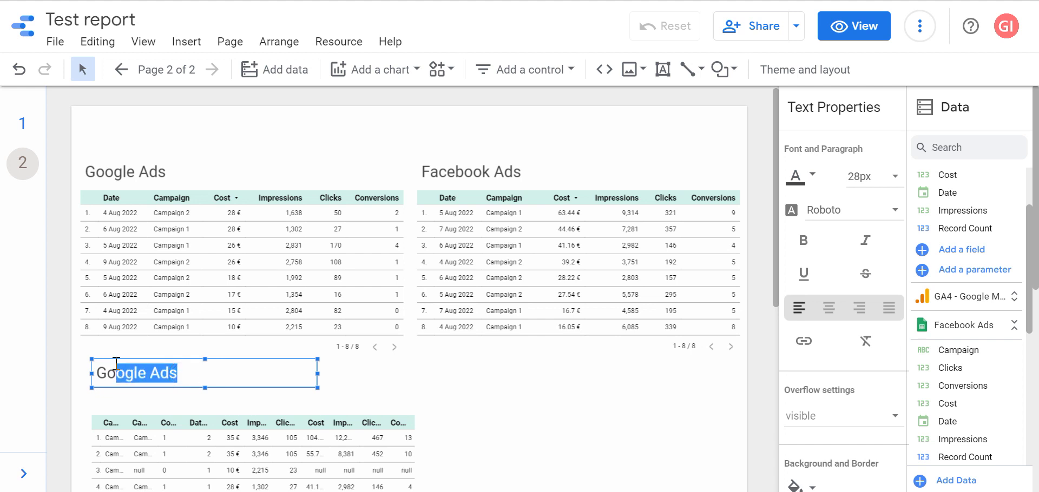
pyautogui.write('Go')
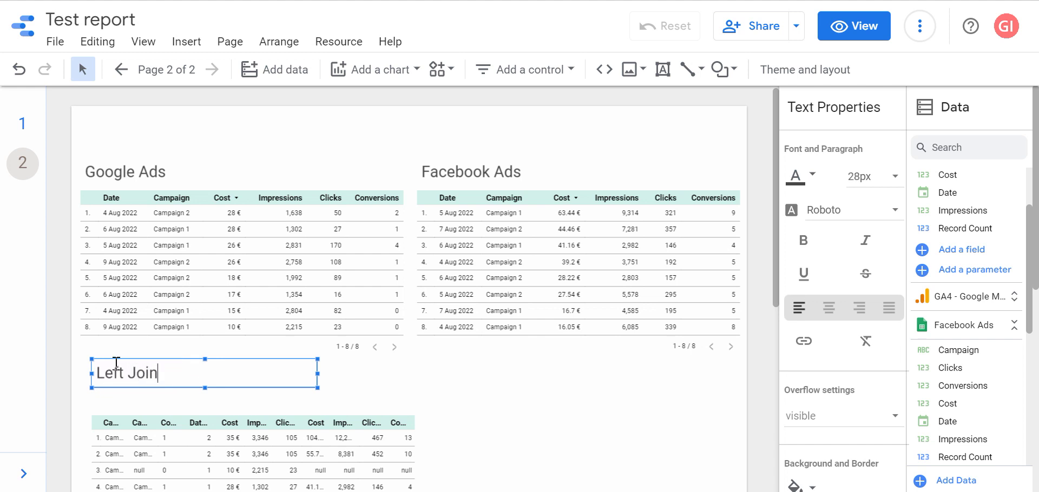
pyautogui.write('ft Join')
# - Move the Left Join title down so it sits directly above the blended table
pyautogui.click(537, 411)
pyautogui.click(158, 380)
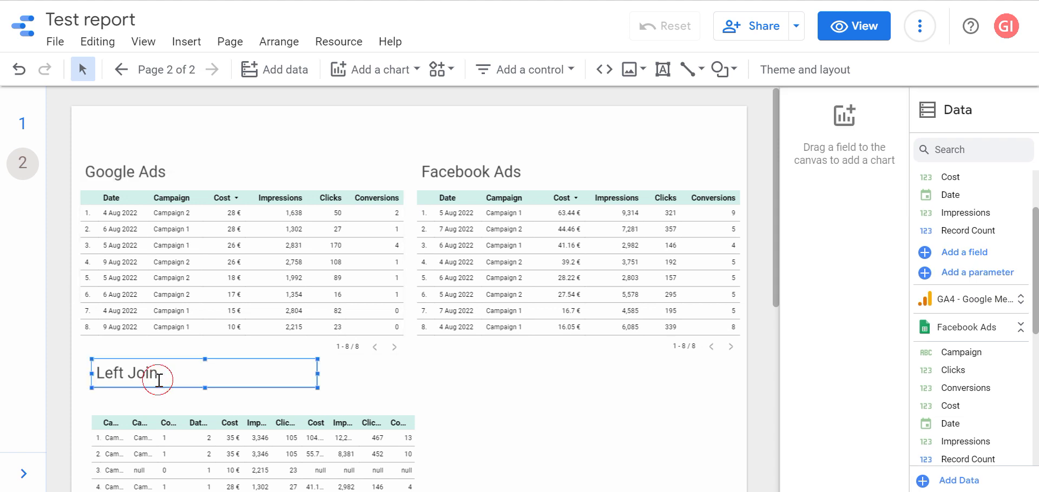
pyautogui.click(508, 431)
pyautogui.click(335, 460)
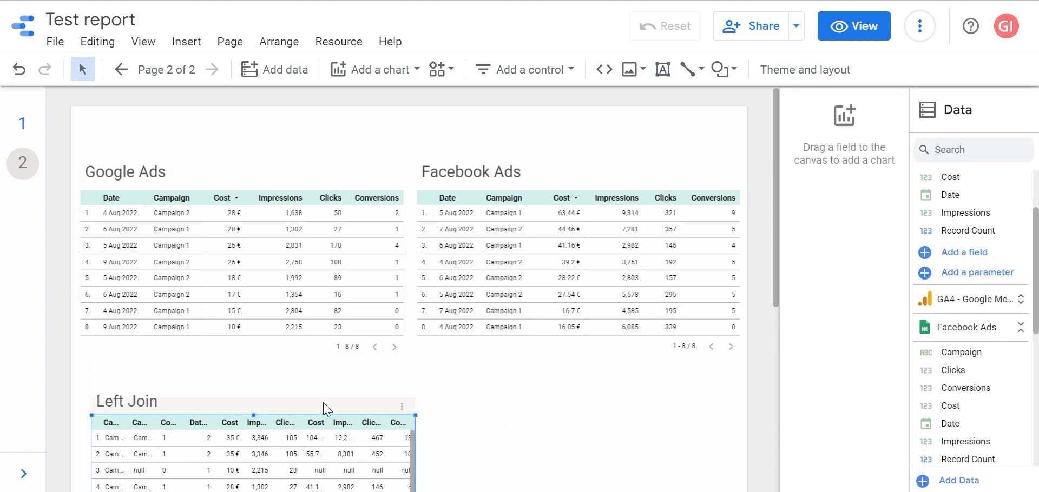
pyautogui.scroll(-3, 503, 418)
pyautogui.click(582, 227)
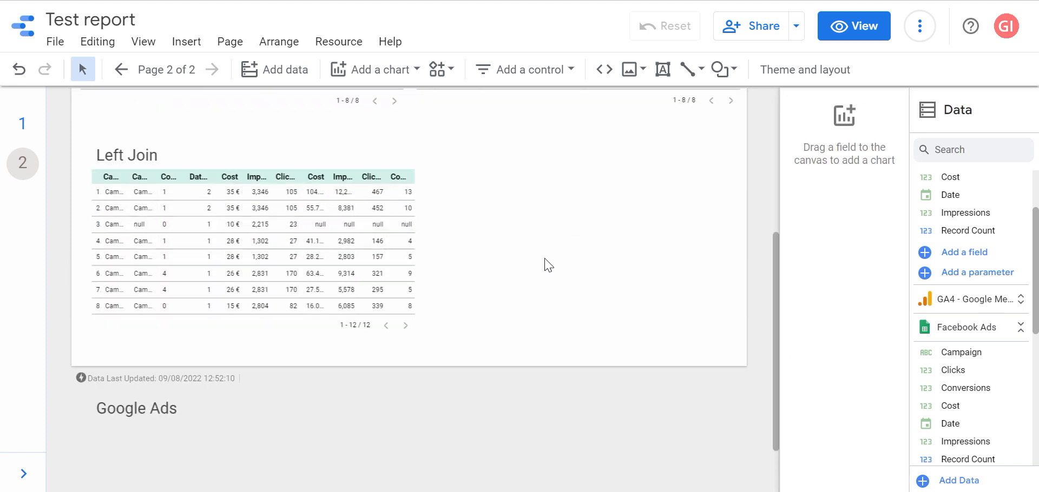
# - Replace all the dimensions of the Left Join table with Date
pyautogui.click(387, 327)
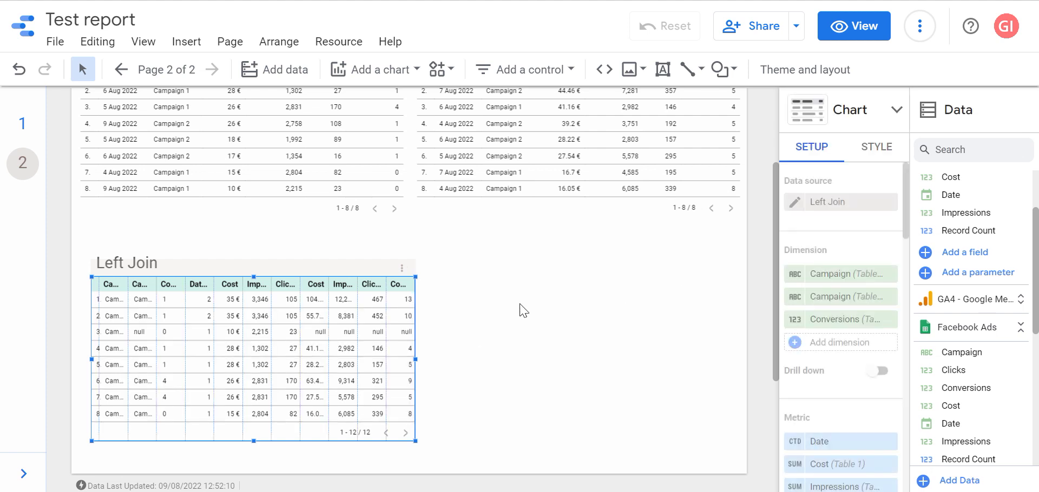
pyautogui.click(889, 274)
pyautogui.click(888, 274)
pyautogui.click(889, 274)
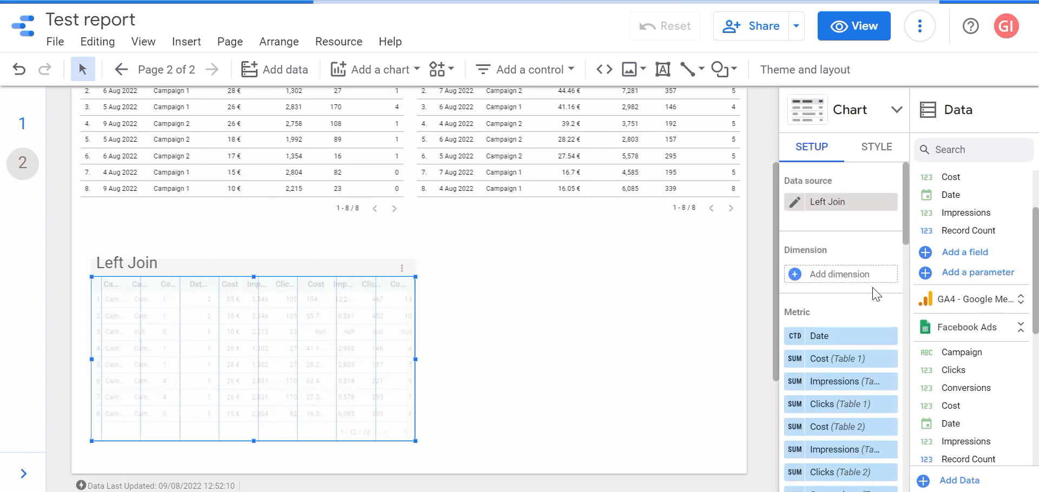
pyautogui.click(839, 277)
pyautogui.write('d')
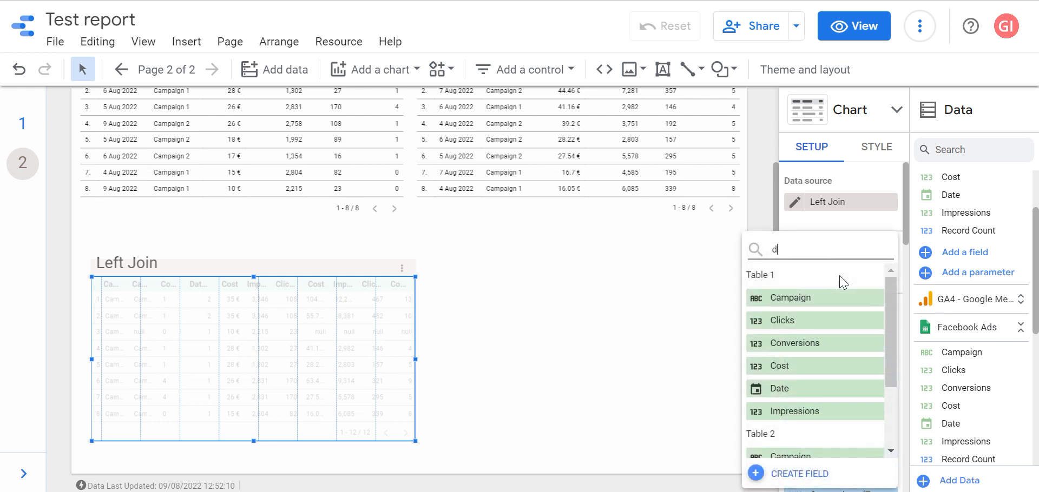
pyautogui.write('ate')
pyautogui.click(820, 297)
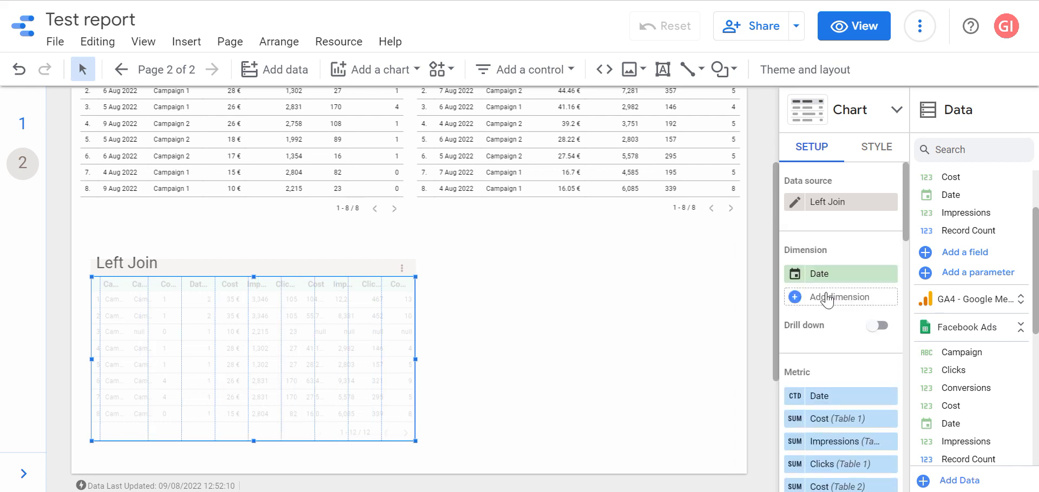
# - Remove all the metrics from the Left Join table
pyautogui.click(890, 396)
pyautogui.click(889, 397)
pyautogui.click(890, 397)
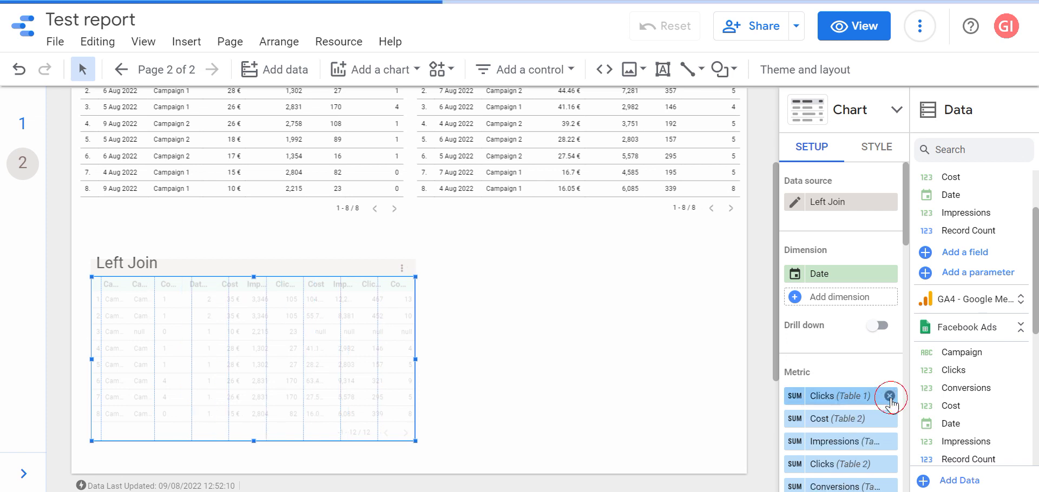
pyautogui.click(889, 396)
pyautogui.click(889, 396)
pyautogui.click(889, 397)
pyautogui.click(889, 397)
pyautogui.click(890, 396)
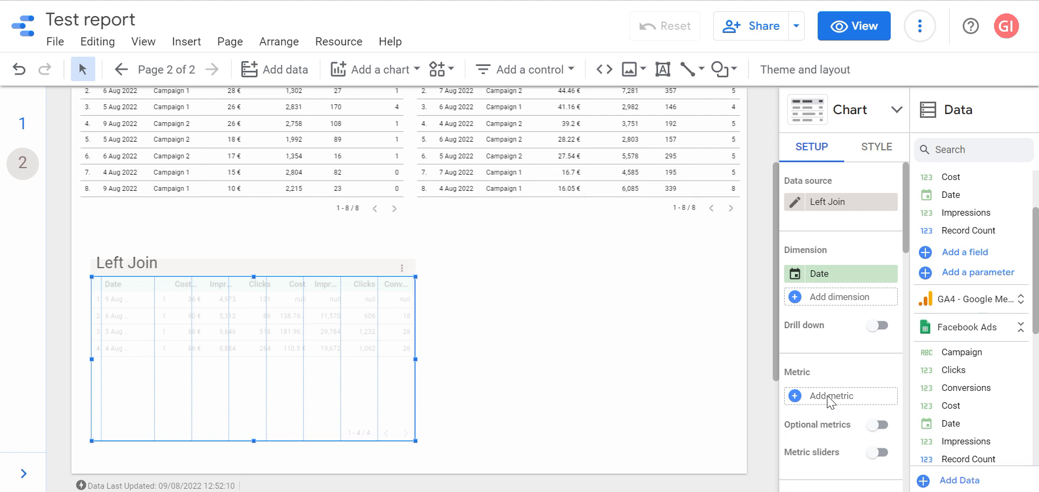
# - Search the metrics available for the Left Join table for cost and close the list without adding one
pyautogui.click(854, 398)
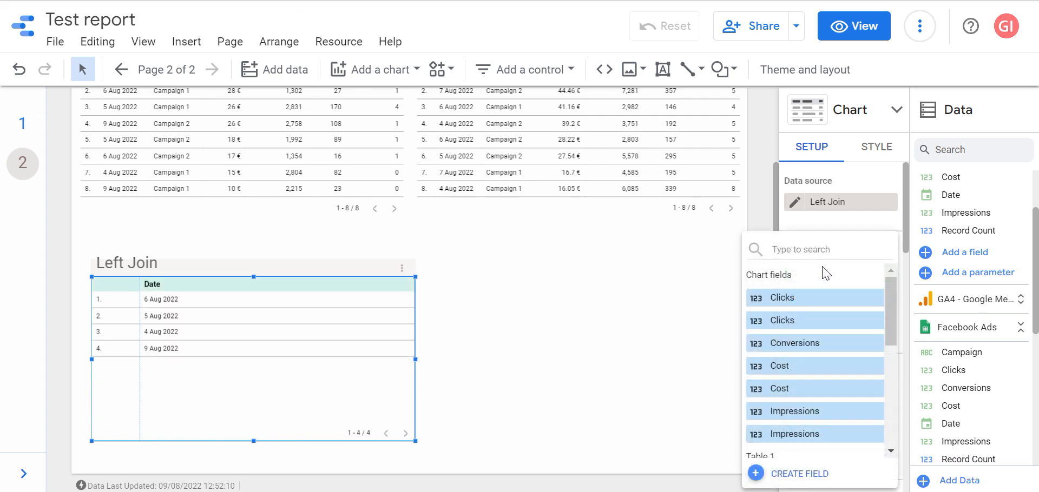
pyautogui.click(822, 248)
pyautogui.write('cost')
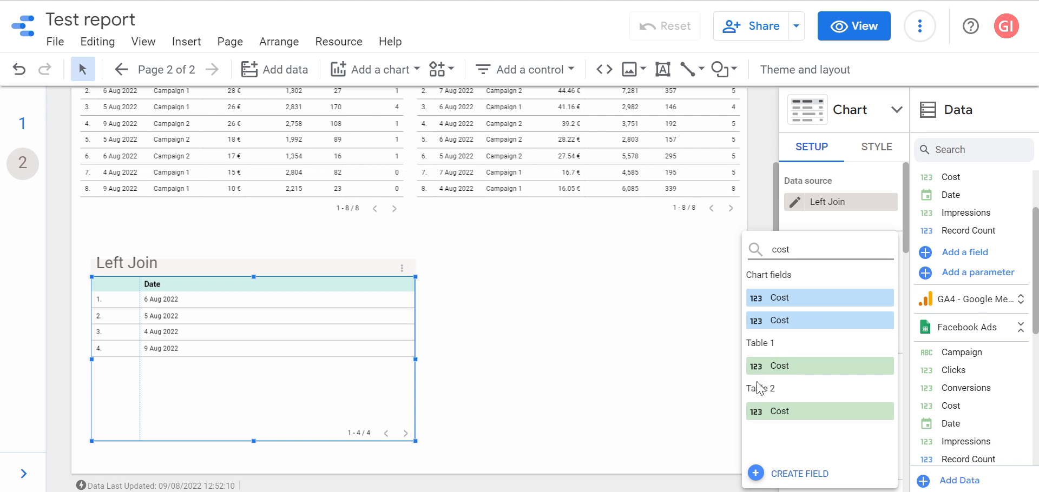
pyautogui.click(684, 334)
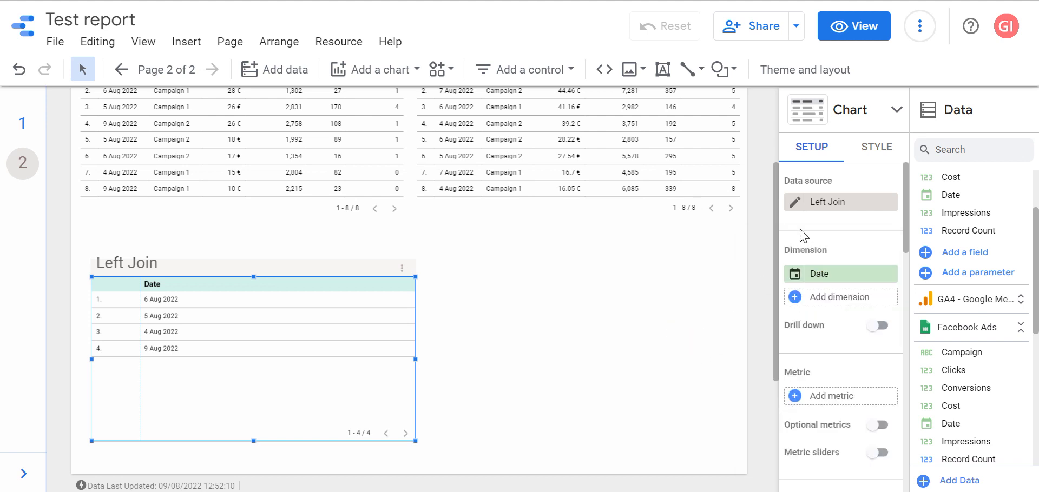
# - Open the Left Join blend for editing and rename the Google Ads Cost metric as Cost Google
pyautogui.click(796, 202)
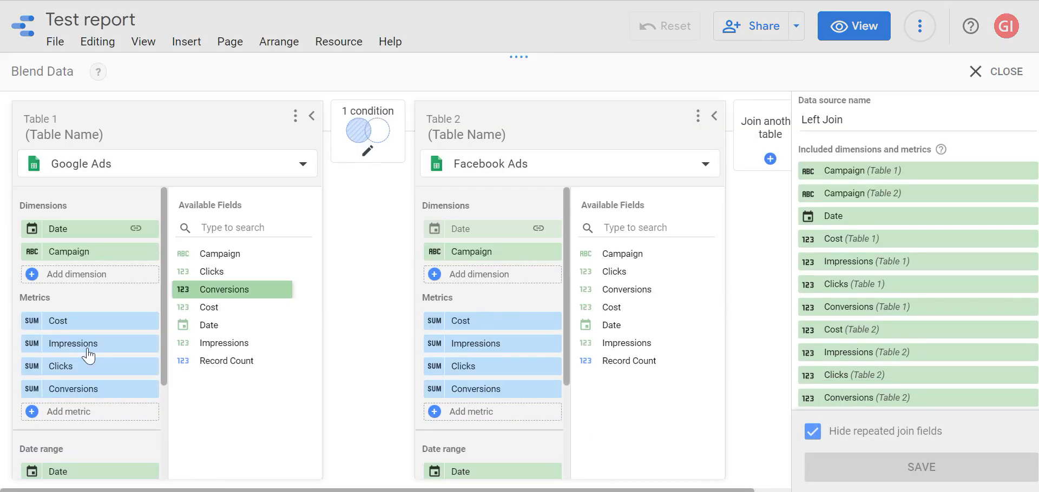
pyautogui.click(29, 331)
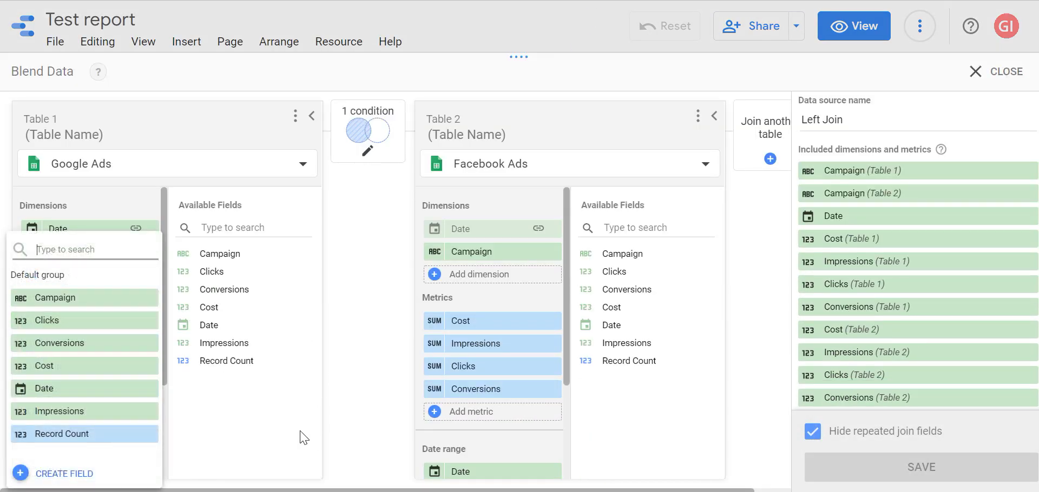
pyautogui.click(370, 386)
pyautogui.click(30, 323)
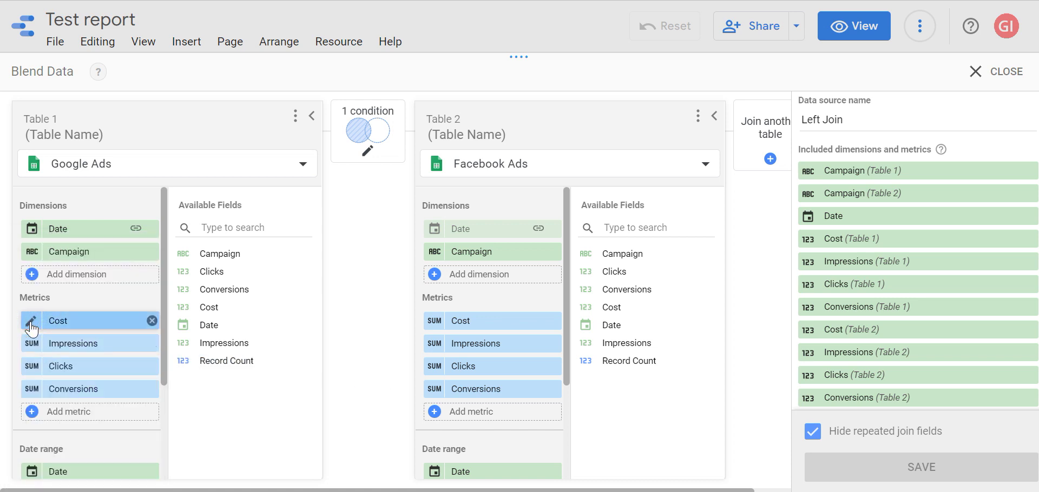
pyautogui.write('C')
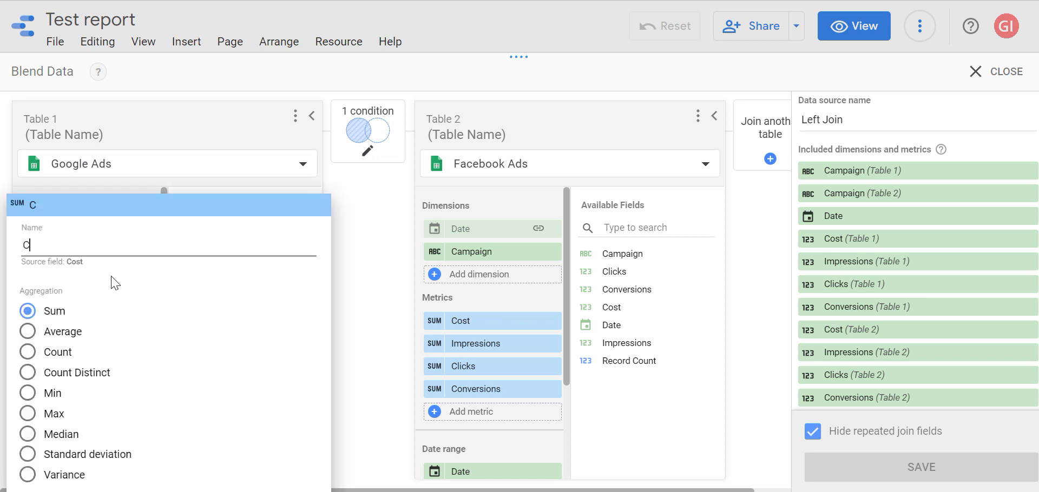
pyautogui.write('ost Google')
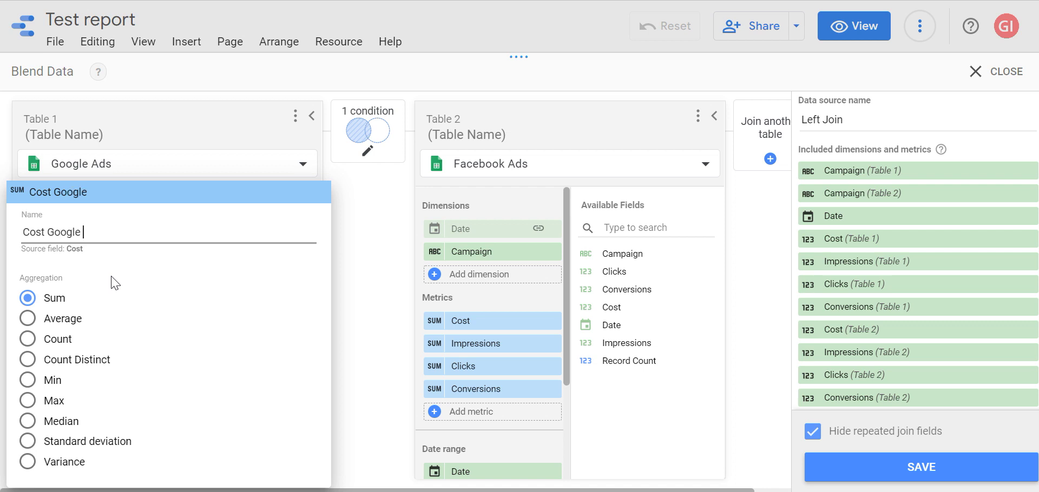
pyautogui.click(361, 331)
# - Rename the Facebook Ads Cost metric as Cost Facebook, then save and close the blend
pyautogui.click(434, 321)
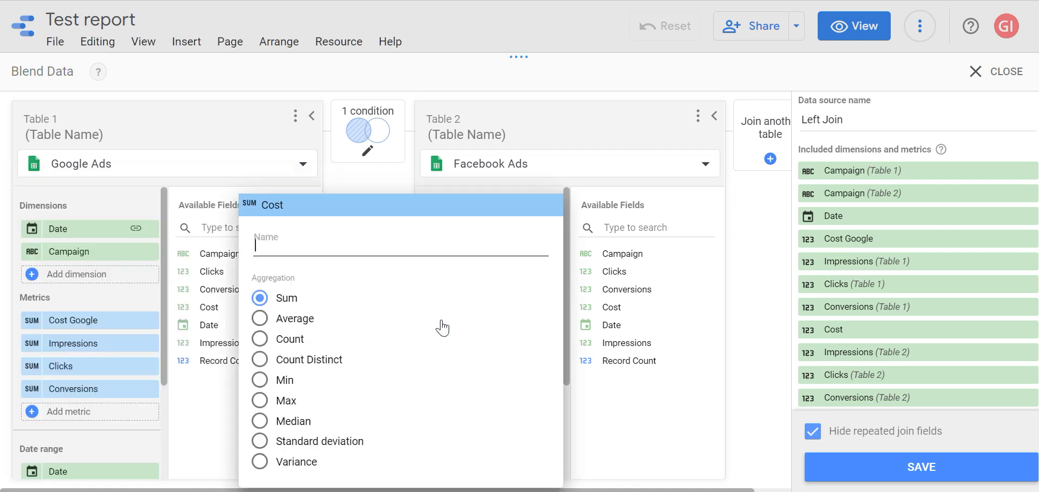
pyautogui.click(338, 237)
pyautogui.write('Cost Fa')
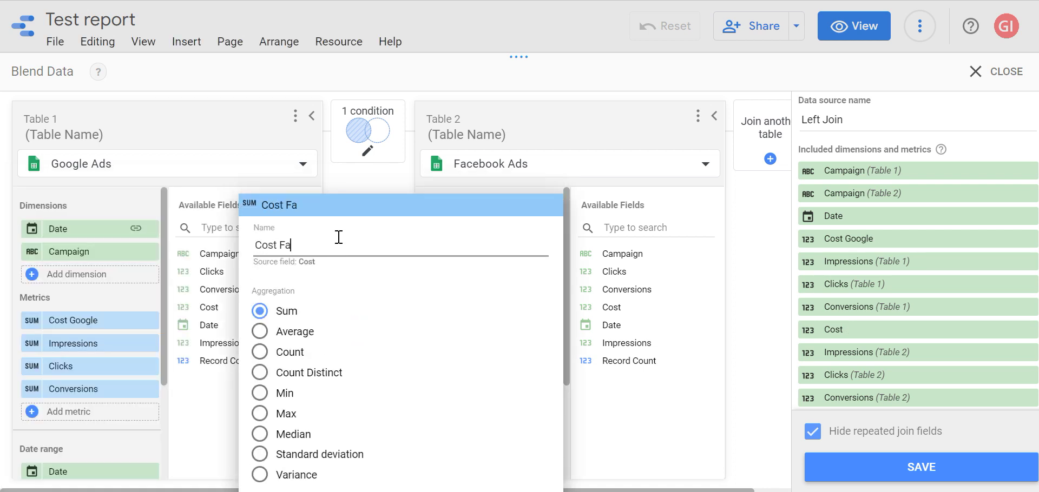
pyautogui.write('cebook')
pyautogui.click(749, 261)
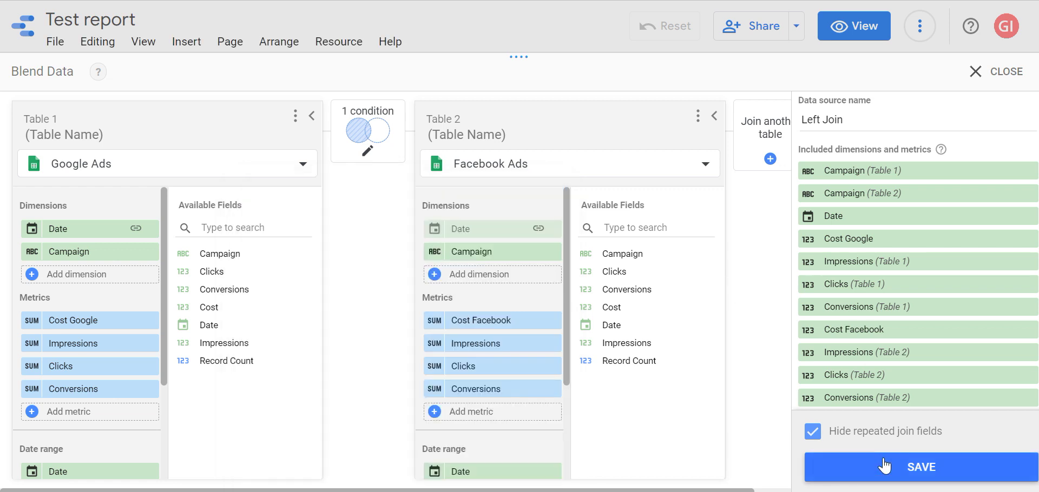
pyautogui.click(904, 468)
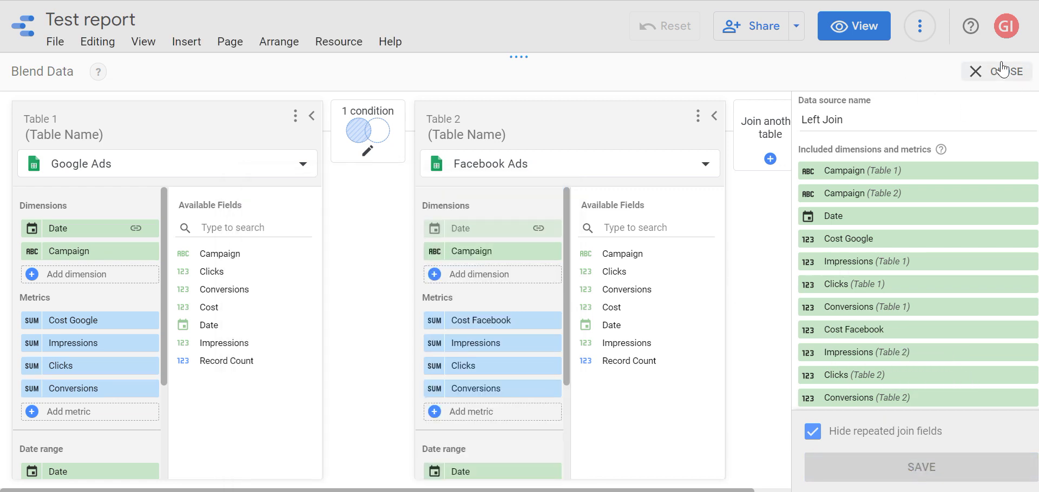
pyautogui.click(998, 81)
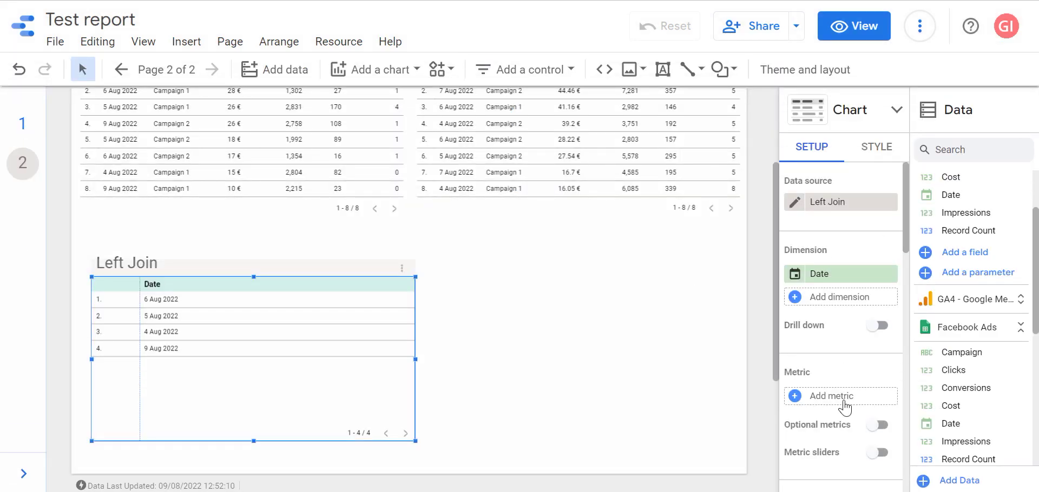
# - Add Cost Google and Cost Facebook as metrics of the Left Join table
pyautogui.click(843, 403)
pyautogui.write('cost')
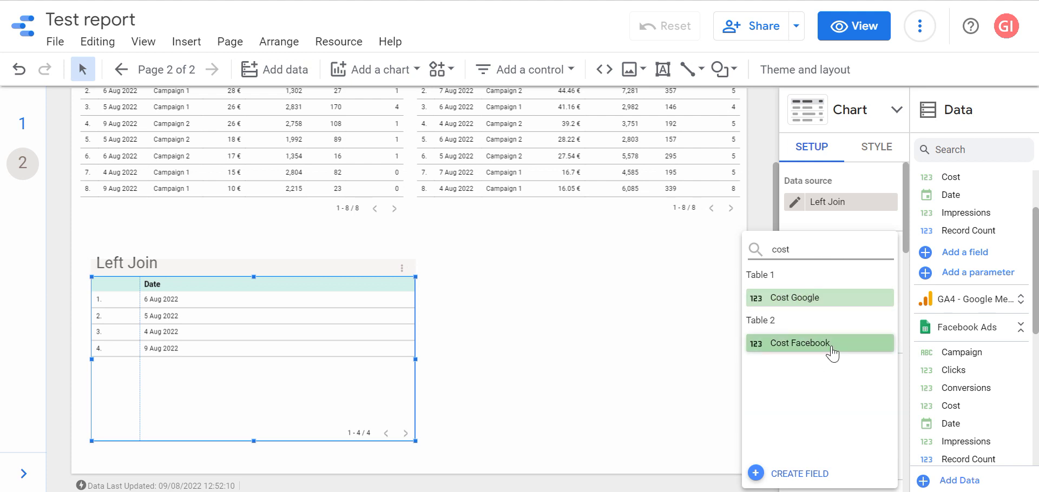
pyautogui.click(839, 304)
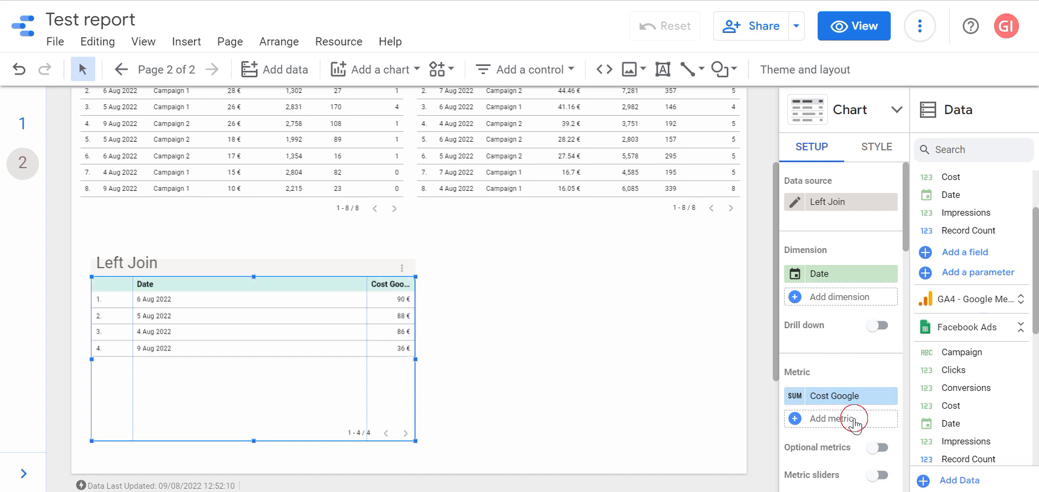
pyautogui.click(847, 423)
pyautogui.write('cost')
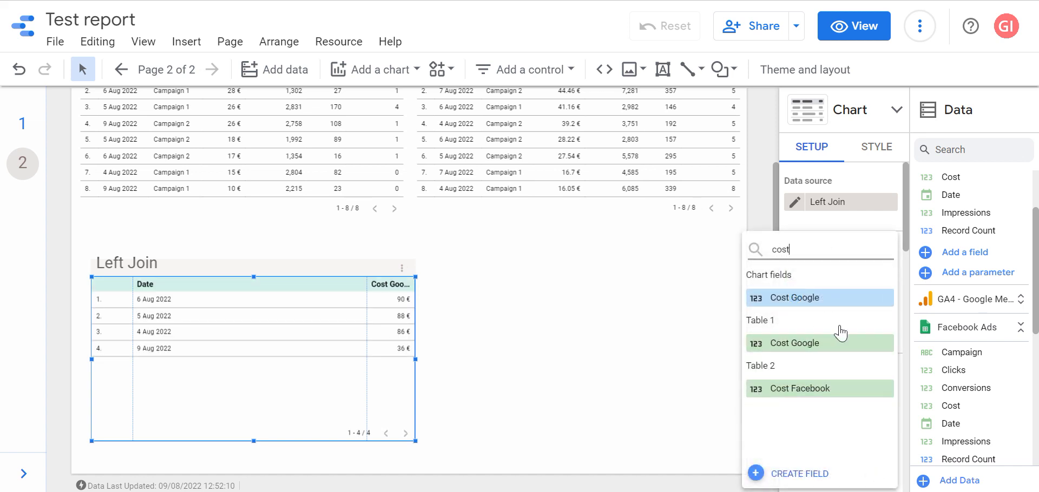
pyautogui.click(844, 393)
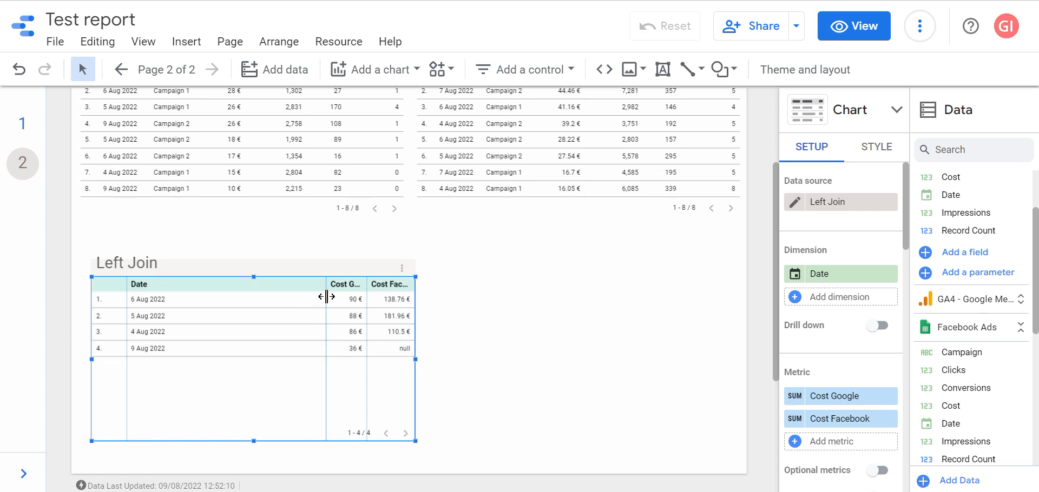
# - Sort the Left Join table by Date, newest first, and adjust its column widths so both cost headers show in full
pyautogui.click(139, 284)
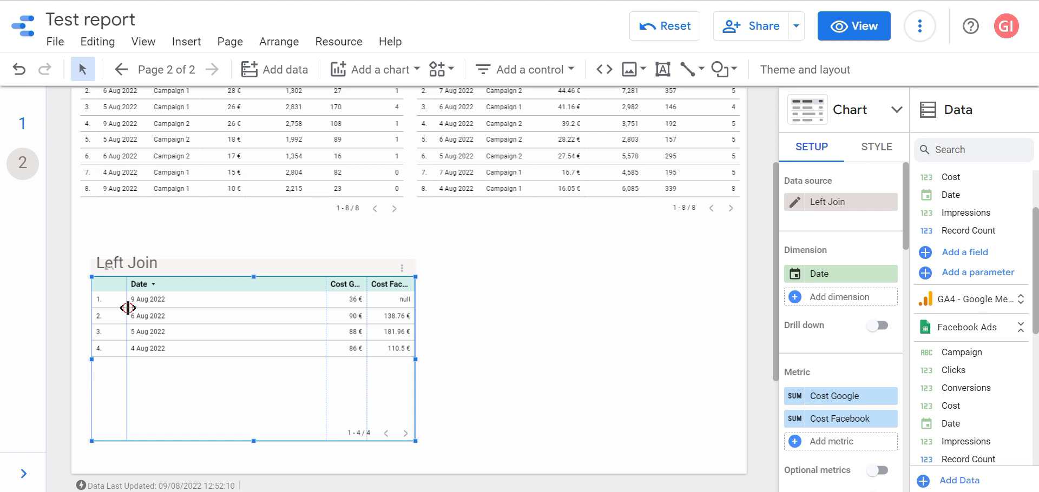
pyautogui.moveTo(128, 307); pyautogui.dragTo(119, 308)
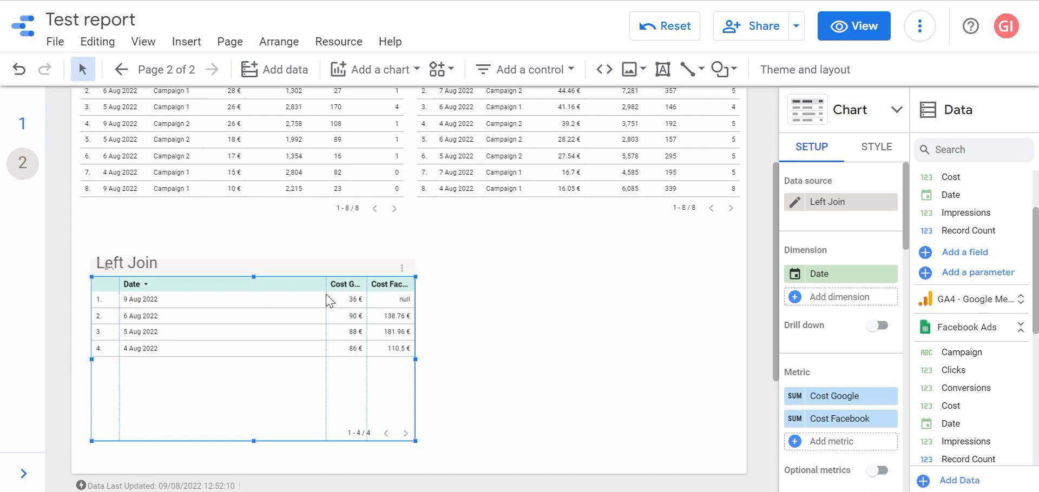
pyautogui.moveTo(326, 300); pyautogui.dragTo(180, 304)
pyautogui.moveTo(366, 292); pyautogui.dragTo(294, 300)
pyautogui.click(473, 346)
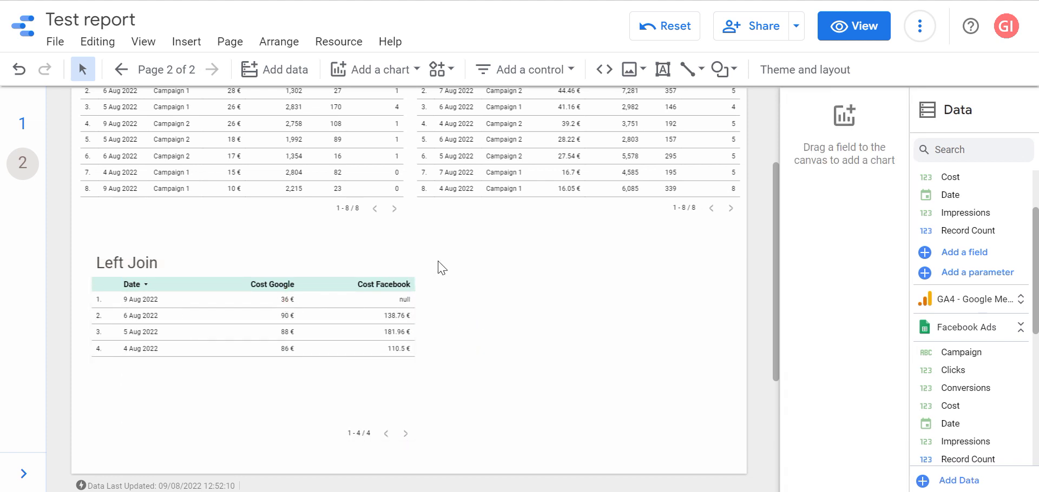
# - Sort the Google Ads table by Date, newest first
pyautogui.scroll(1, 382, 204)
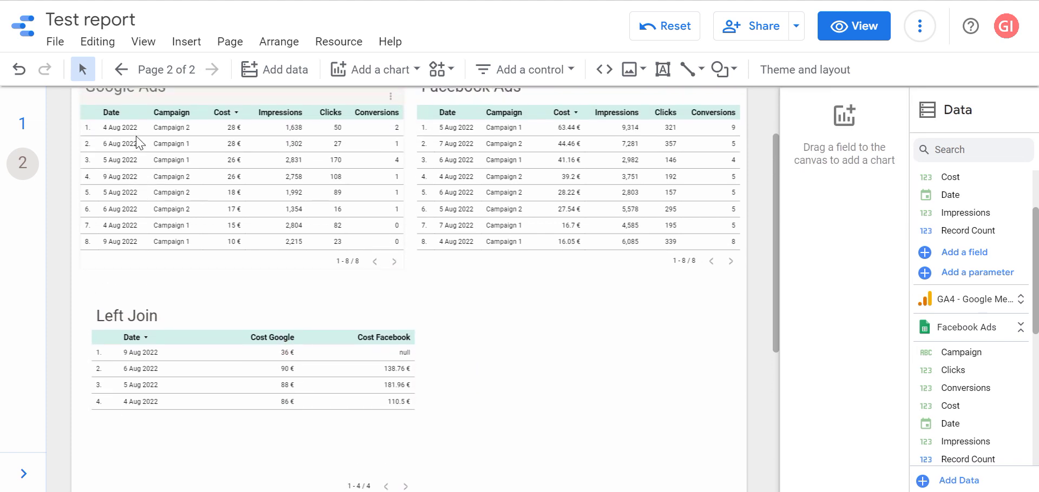
pyautogui.click(116, 120)
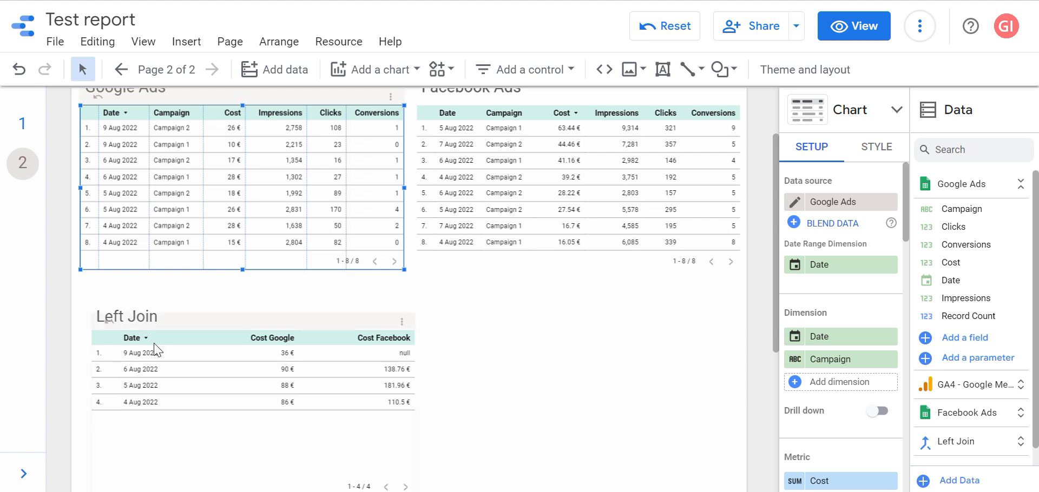
# - Narrow the Left Join table to match the Google Ads table's edge and shorten it to fit its rows
pyautogui.click(339, 405)
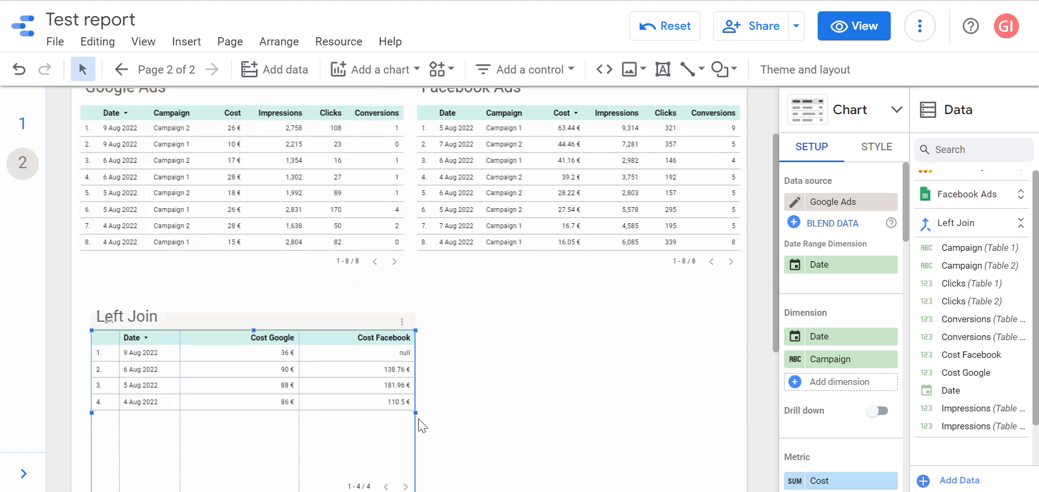
pyautogui.moveTo(415, 413); pyautogui.dragTo(404, 413)
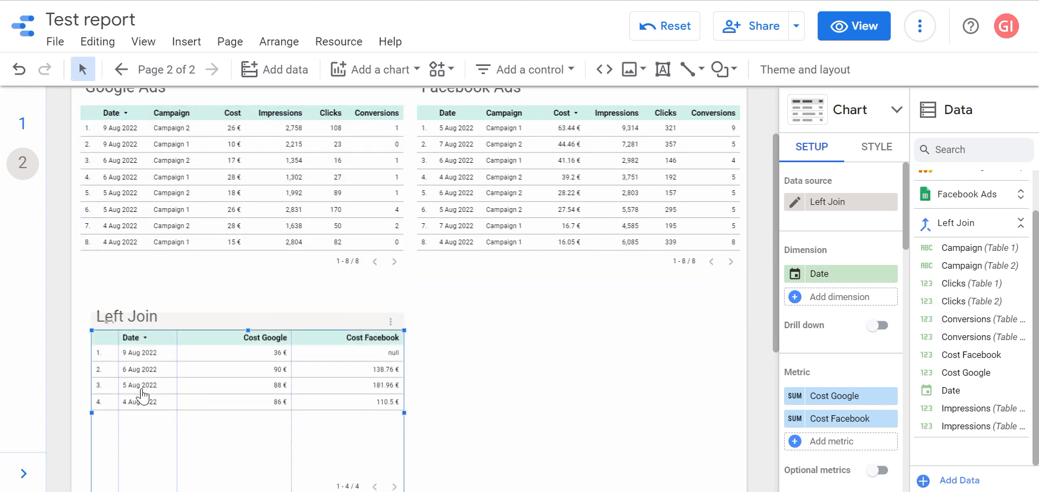
pyautogui.scroll(-2, 272, 423)
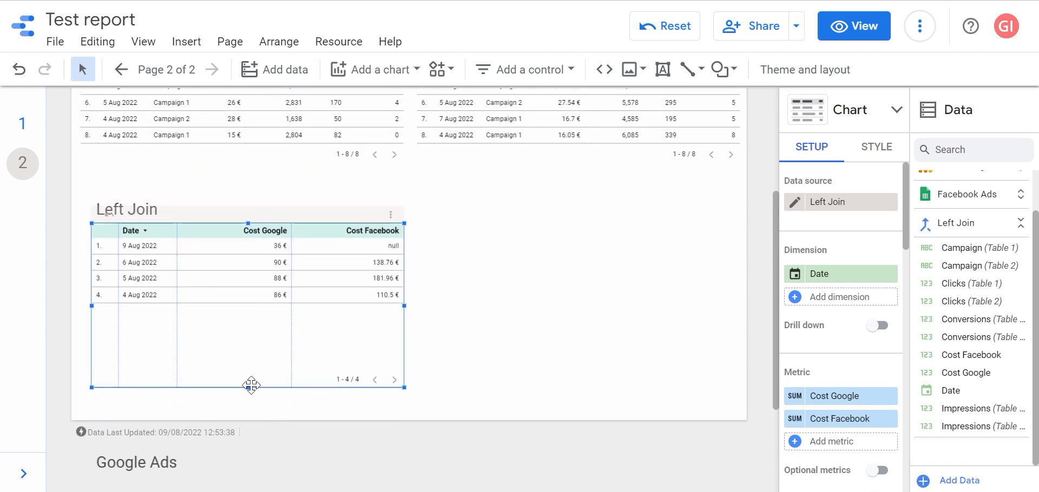
pyautogui.moveTo(248, 388); pyautogui.dragTo(285, 327)
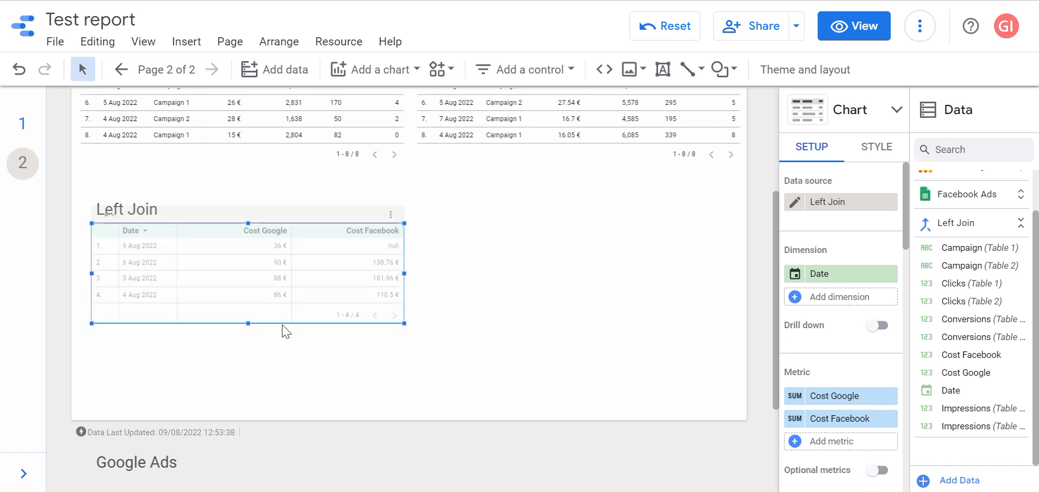
pyautogui.click(603, 311)
# - Sort the Facebook Ads table by Date, newest first
pyautogui.scroll(2, 605, 289)
pyautogui.scroll(1, 604, 289)
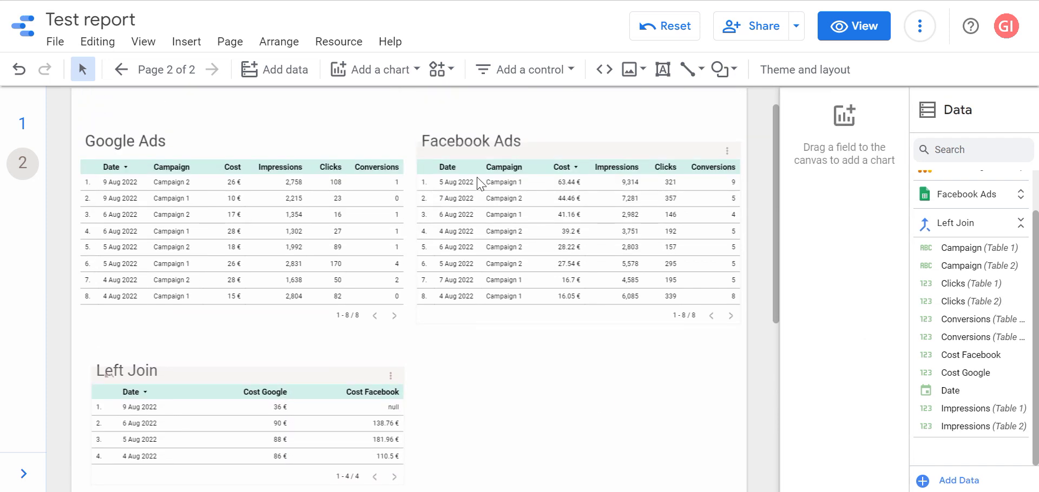
pyautogui.click(462, 169)
pyautogui.click(448, 169)
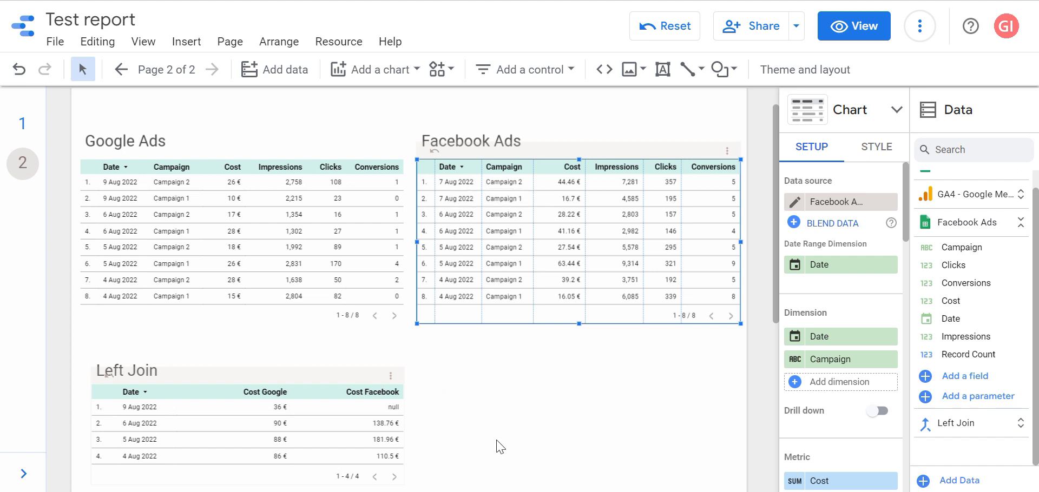
# - Duplicate the Left Join title and table beside the originals and sort the copied table by Date, newest first
pyautogui.scroll(-1, 484, 395)
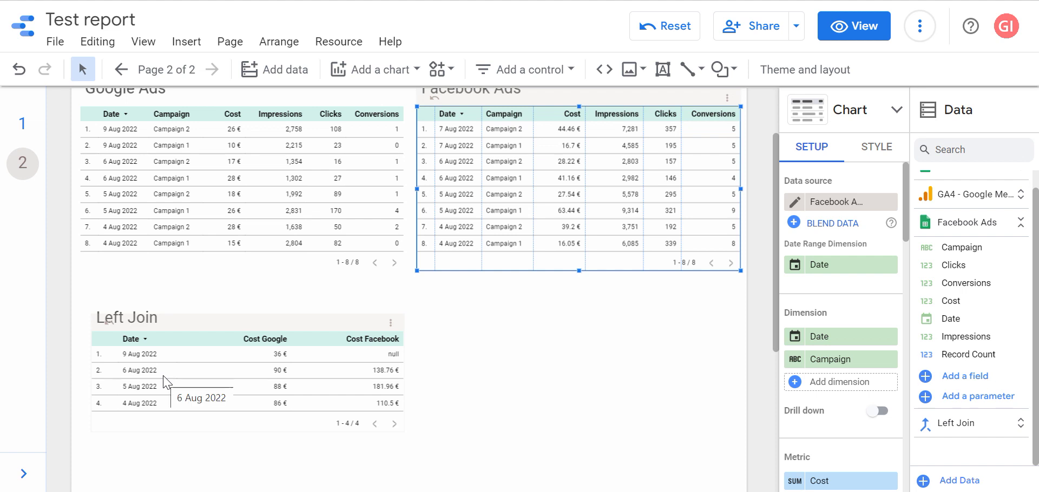
pyautogui.click(459, 369)
pyautogui.moveTo(83, 301); pyautogui.dragTo(535, 359)
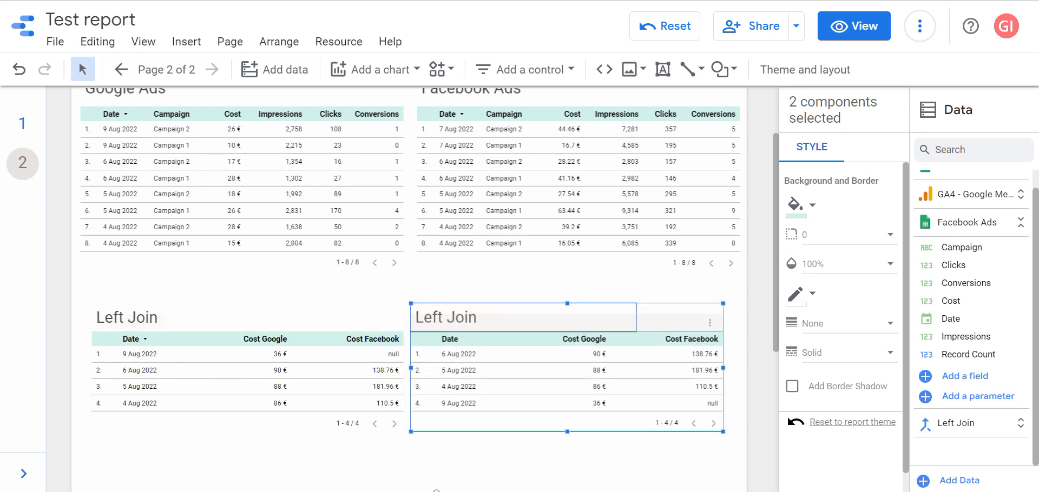
pyautogui.click(467, 461)
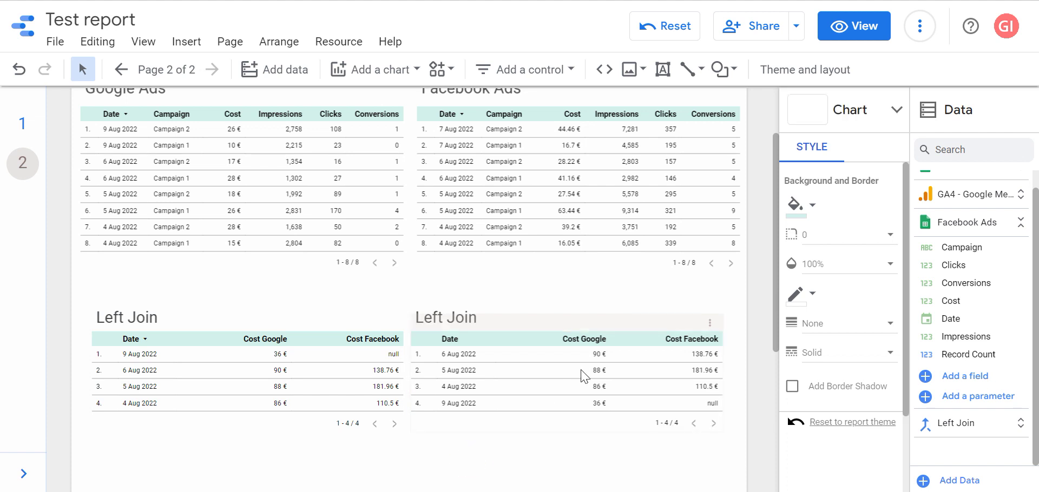
pyautogui.click(462, 339)
pyautogui.click(462, 339)
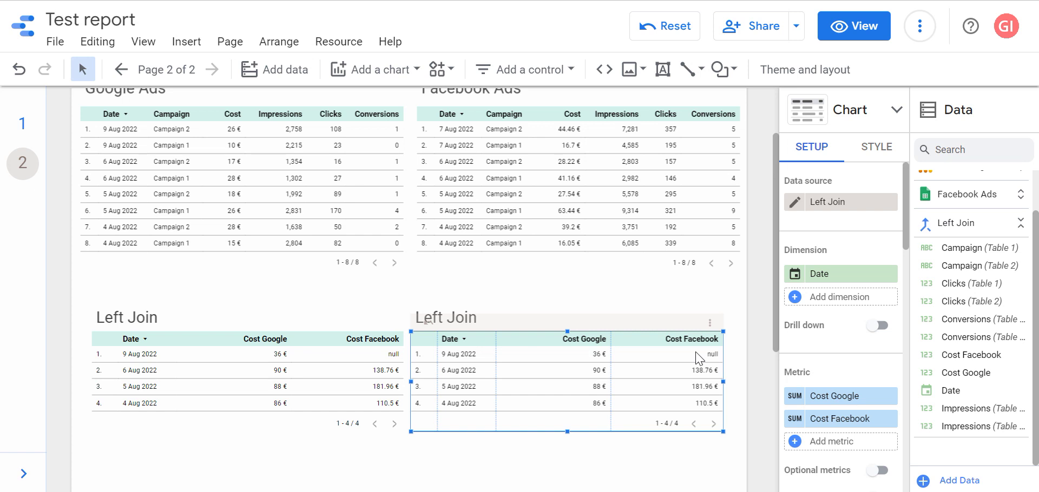
# - Change the title above the copied table to Right Join
pyautogui.click(418, 291)
pyautogui.click(444, 316)
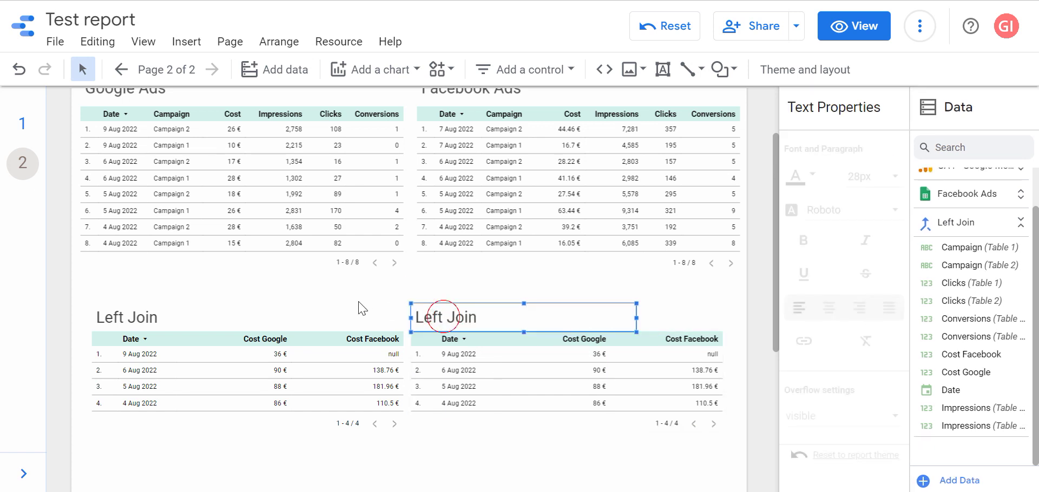
pyautogui.doubleClick(436, 317)
pyautogui.write('Right')
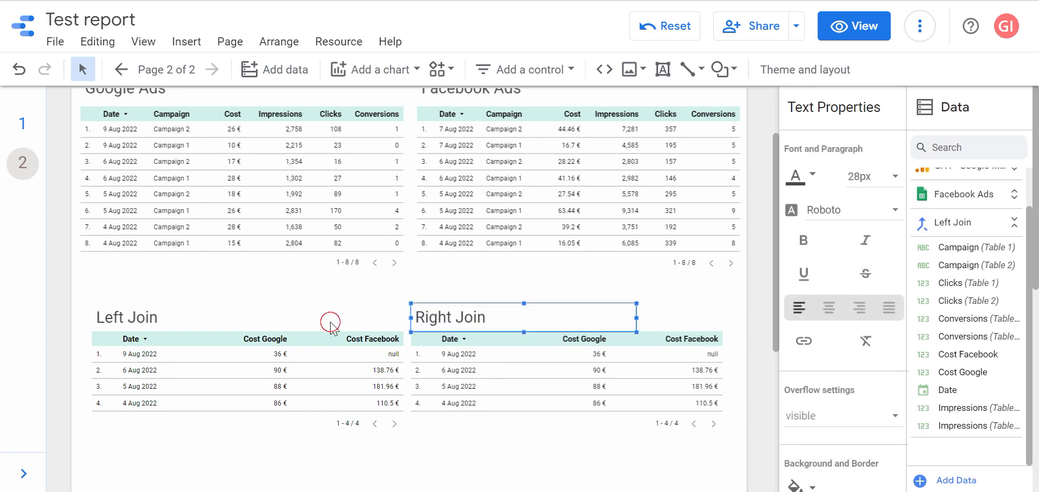
pyautogui.click(330, 324)
# - Duplicate the Left Join blend in the report's list of blends and open the copy for editing
pyautogui.click(361, 48)
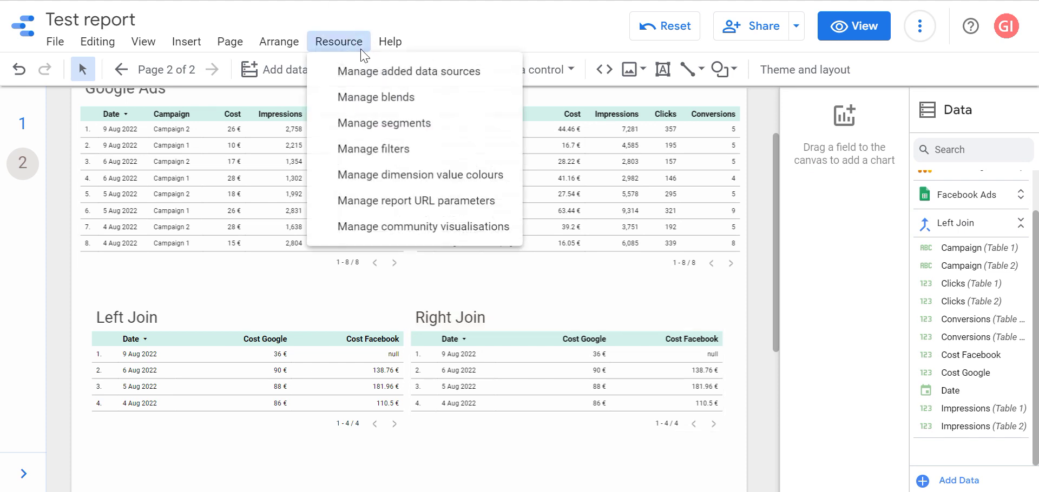
pyautogui.click(374, 97)
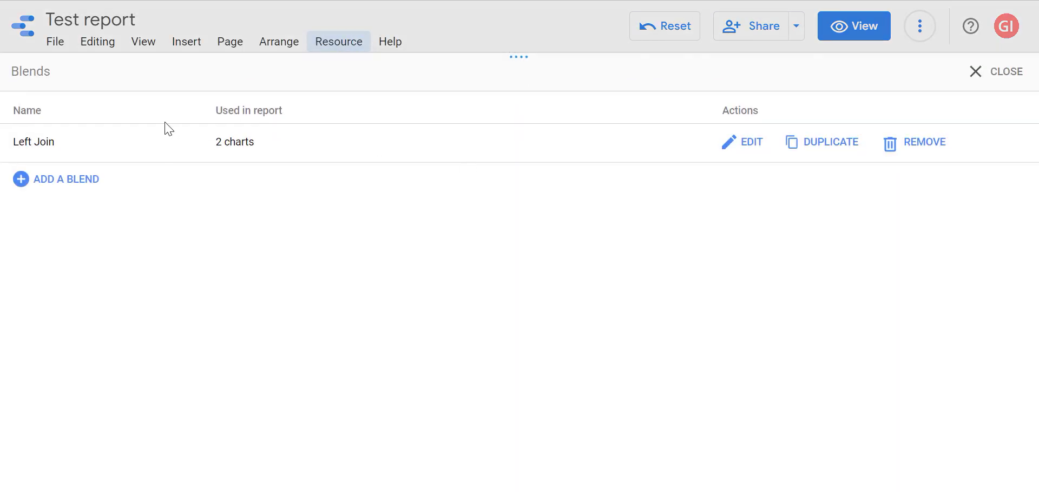
pyautogui.click(839, 145)
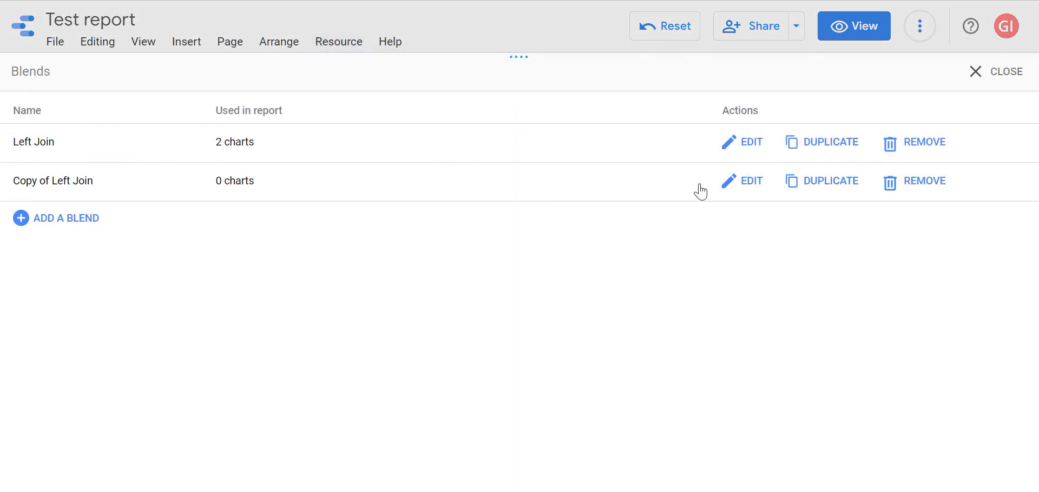
pyautogui.click(746, 180)
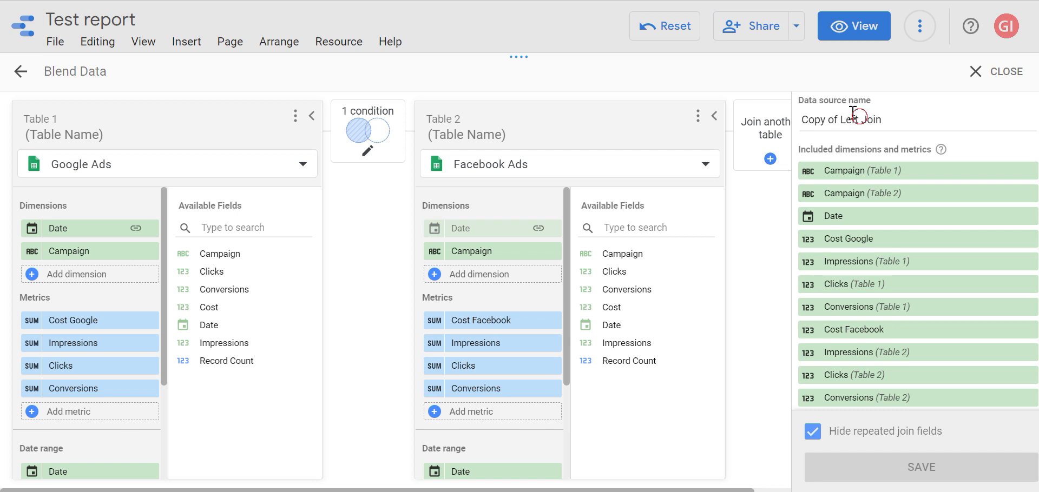
# - Rename the copied blend Right Join, set its join operator to Right outer, and save the blend
pyautogui.moveTo(853, 114); pyautogui.dragTo(770, 121)
pyautogui.write('Right')
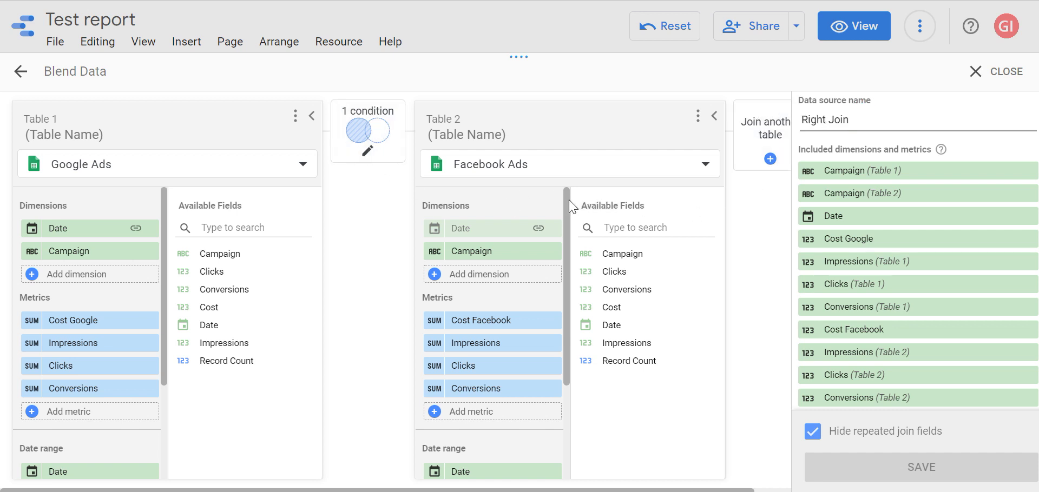
pyautogui.click(357, 154)
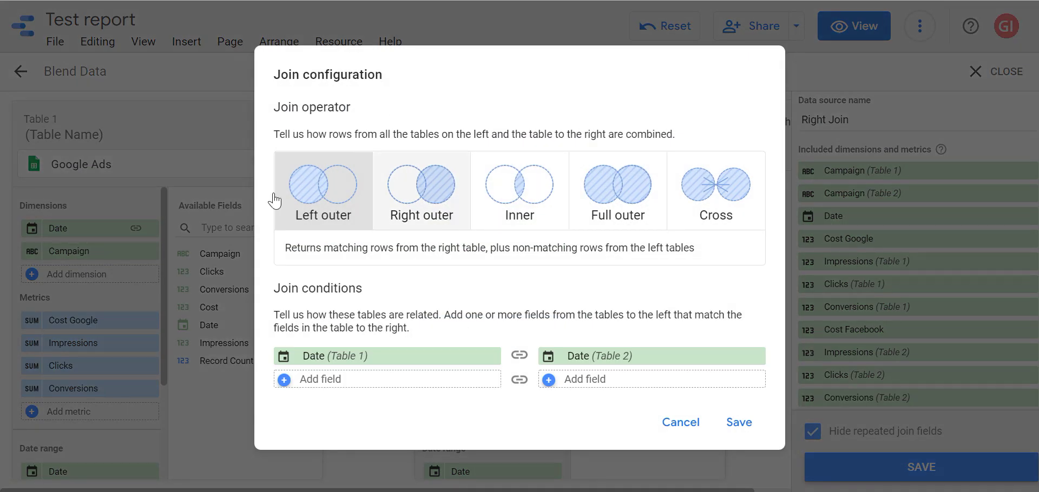
pyautogui.click(400, 193)
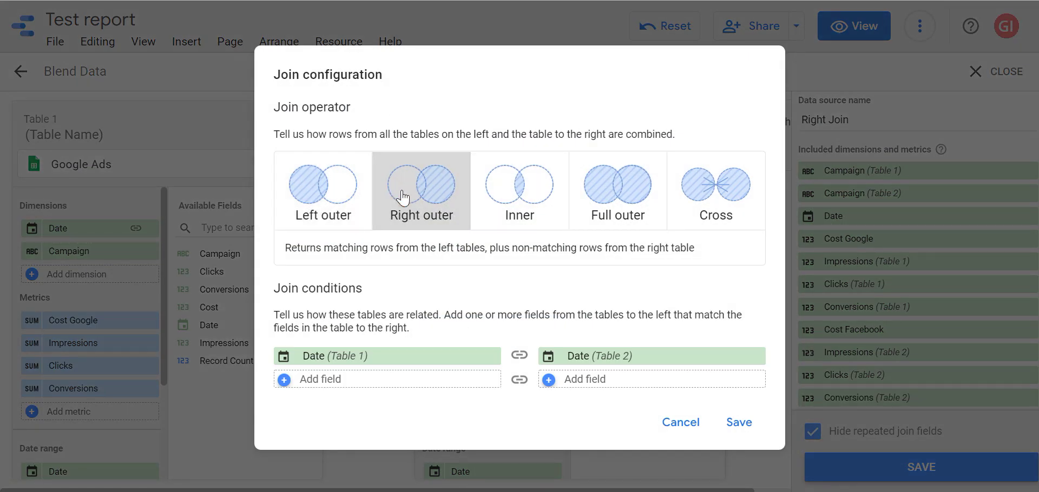
pyautogui.click(739, 422)
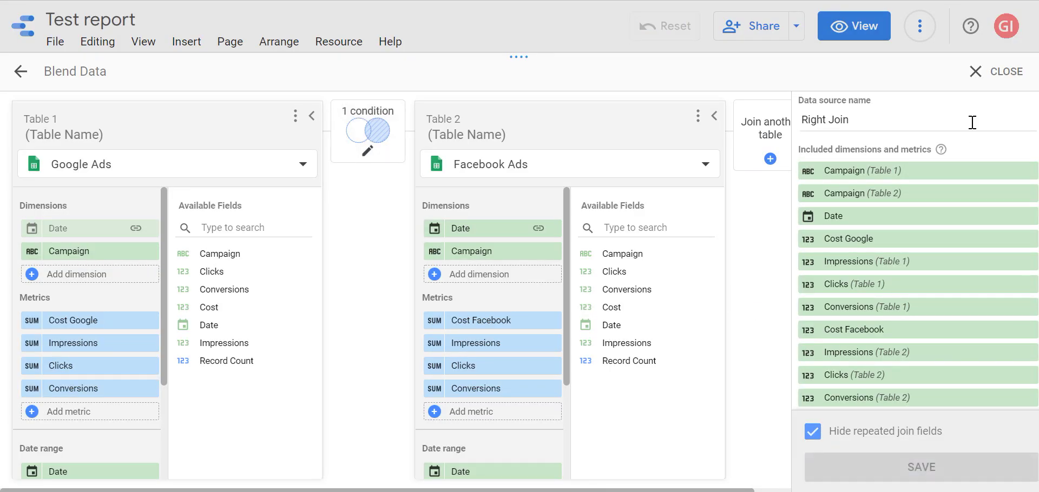
pyautogui.click(1008, 71)
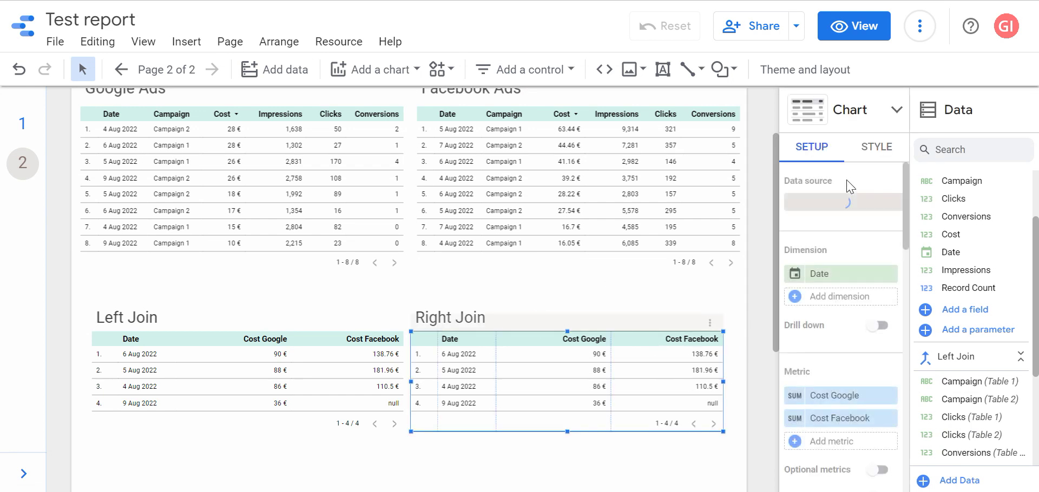
# - Switch the Right Join table's data source to the Right Join blend and sort it and the Facebook Ads table by Date, newest first
pyautogui.click(836, 199)
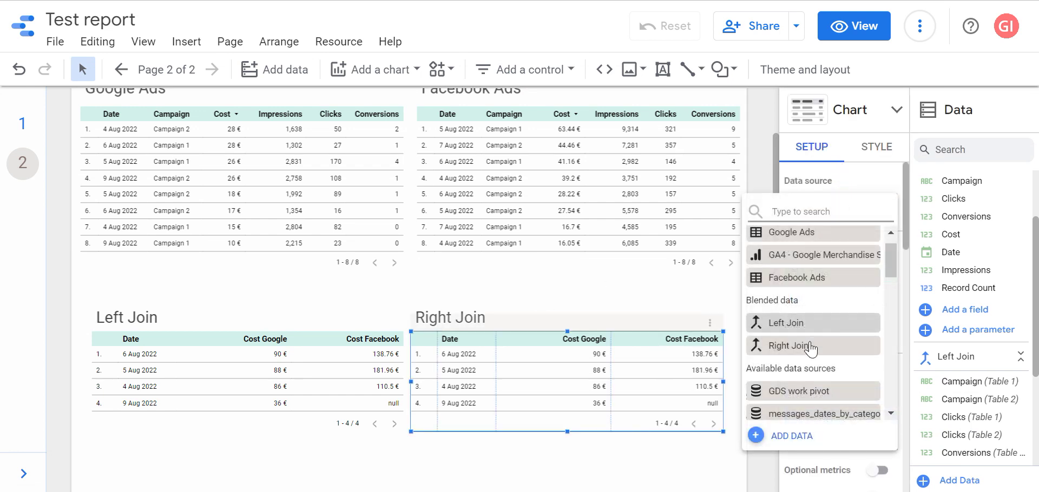
pyautogui.click(809, 342)
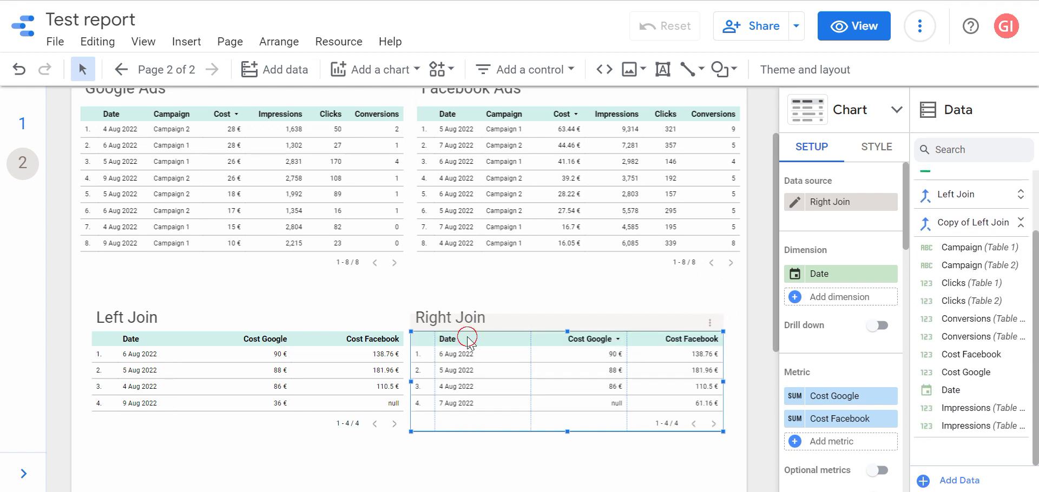
pyautogui.click(448, 340)
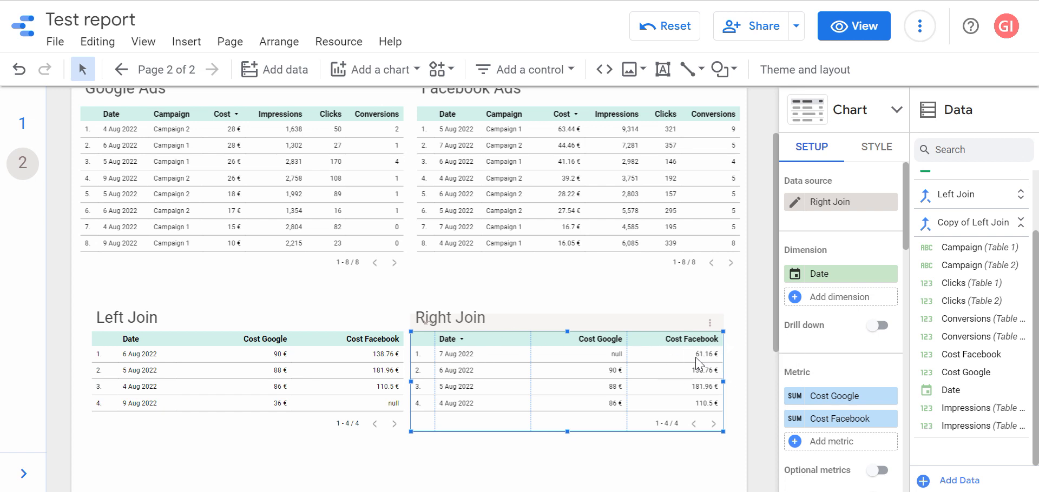
pyautogui.click(448, 114)
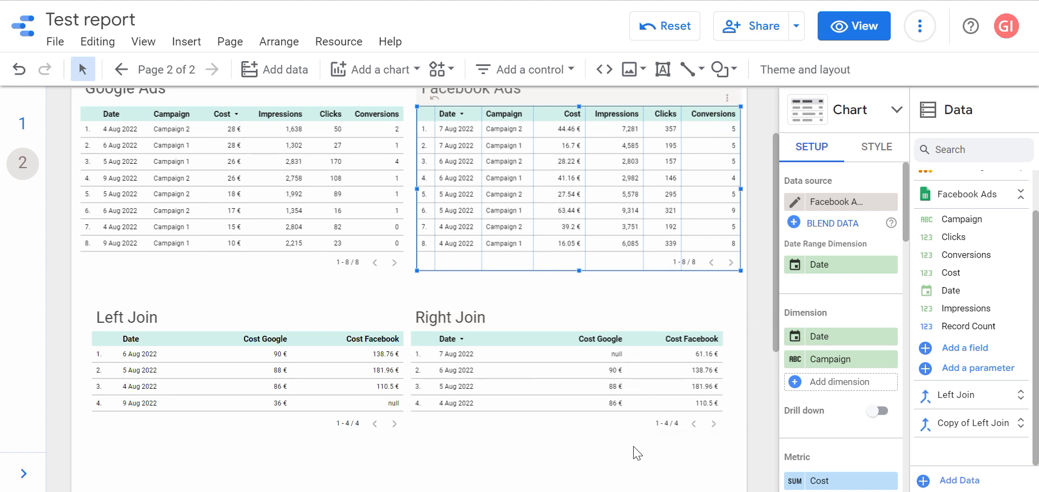
# - Delete the stray Google Ads title lying below the report page
pyautogui.scroll(-3, 637, 453)
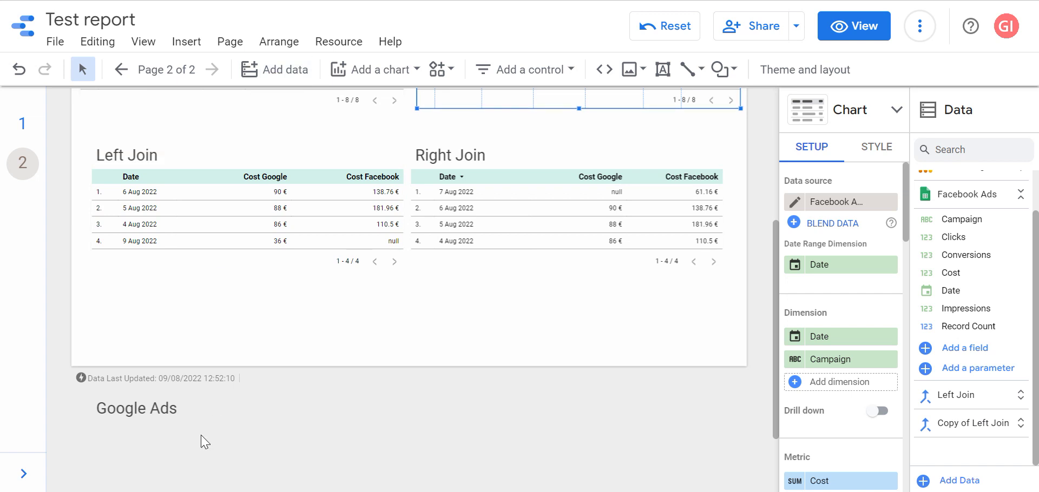
pyautogui.click(135, 400)
pyautogui.press('Delete')
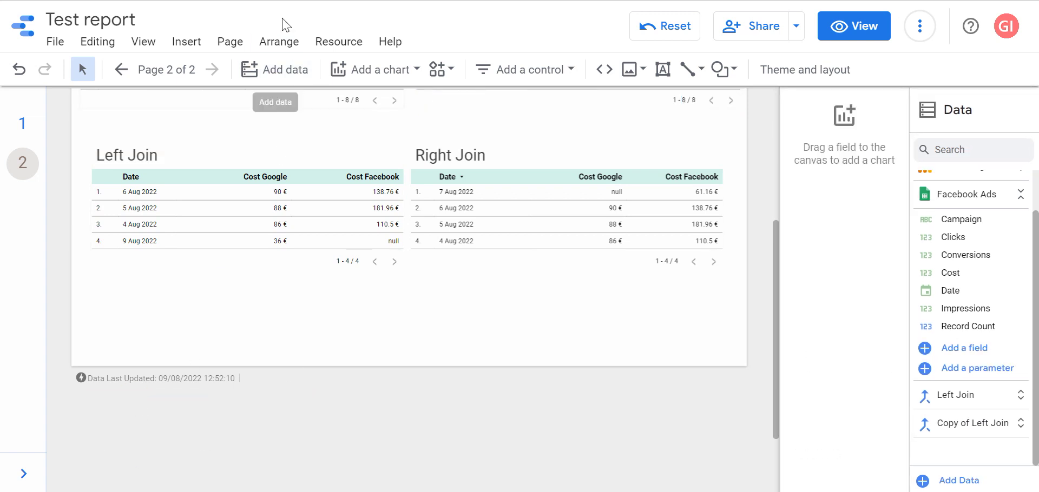
# - Set the current page's canvas height to 1500 px
pyautogui.click(218, 36)
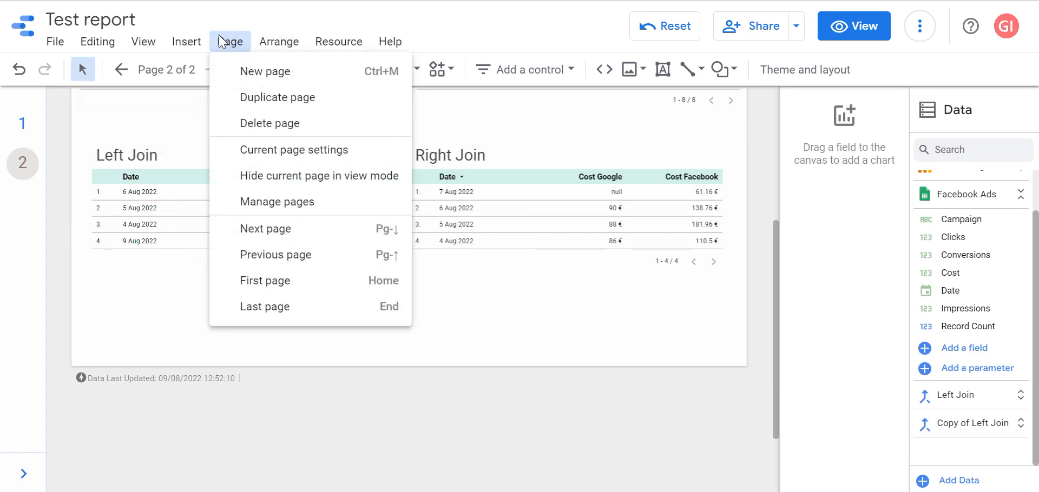
pyautogui.click(300, 150)
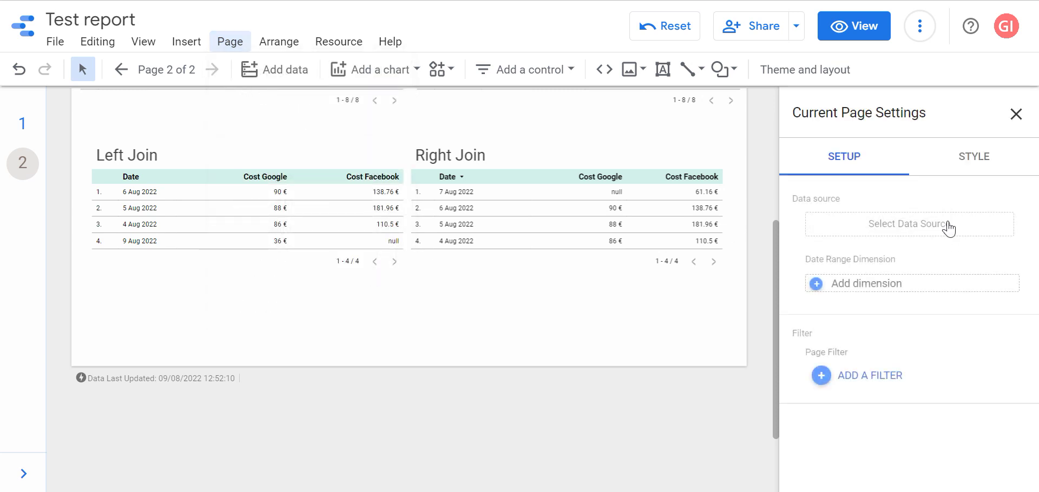
pyautogui.click(974, 158)
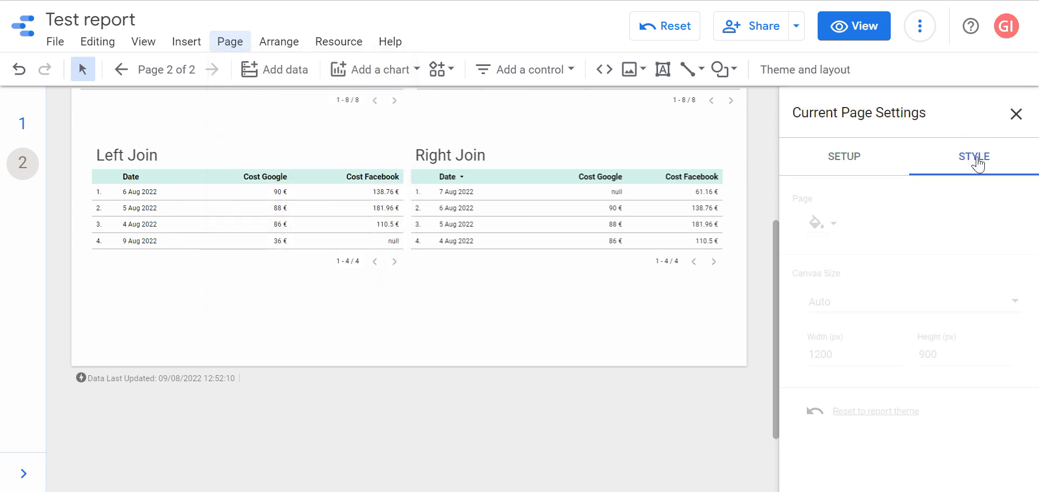
pyautogui.click(948, 360)
pyautogui.write('1900')
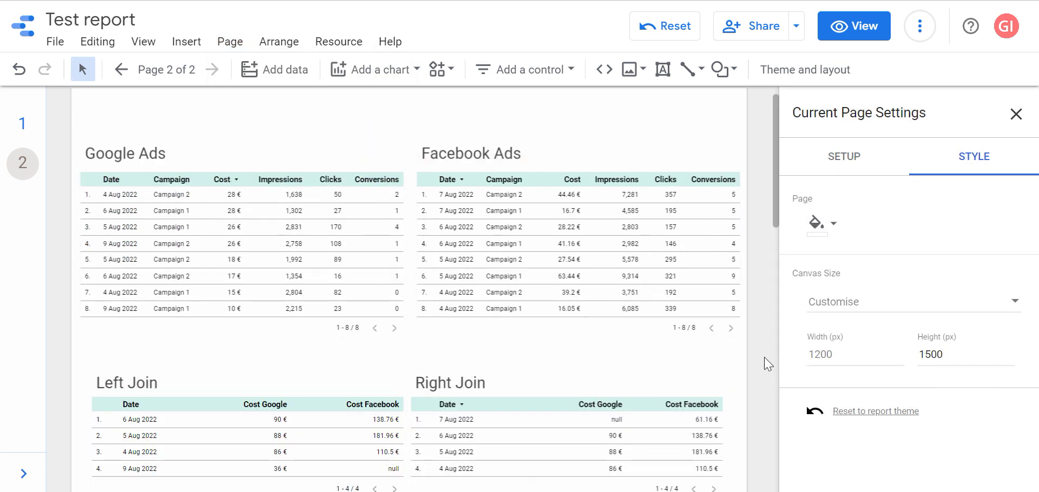
pyautogui.click(765, 360)
# - Duplicate the Left Join title and table and move the copies below the original Left Join table
pyautogui.scroll(-6, 641, 310)
pyautogui.scroll(4, 567, 249)
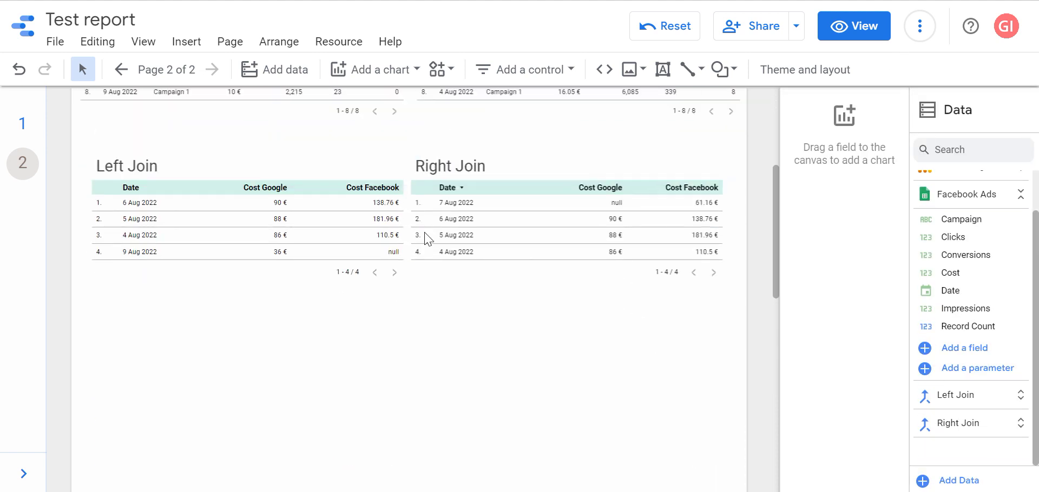
pyautogui.moveTo(89, 264); pyautogui.dragTo(183, 367)
pyautogui.press('Down')
pyautogui.press('Down')
pyautogui.press('Down')
pyautogui.press('Down')
pyautogui.press('Down')
pyautogui.press('Down')
pyautogui.press('Down')
pyautogui.press('Down')
pyautogui.press('Down')
pyautogui.press('Down')
pyautogui.press('Down')
pyautogui.press('Down')
pyautogui.press('Down')
pyautogui.press('Down')
pyautogui.press('Down')
pyautogui.press('Down')
pyautogui.press('Down')
pyautogui.press('Down')
pyautogui.press('Down')
pyautogui.press('Down')
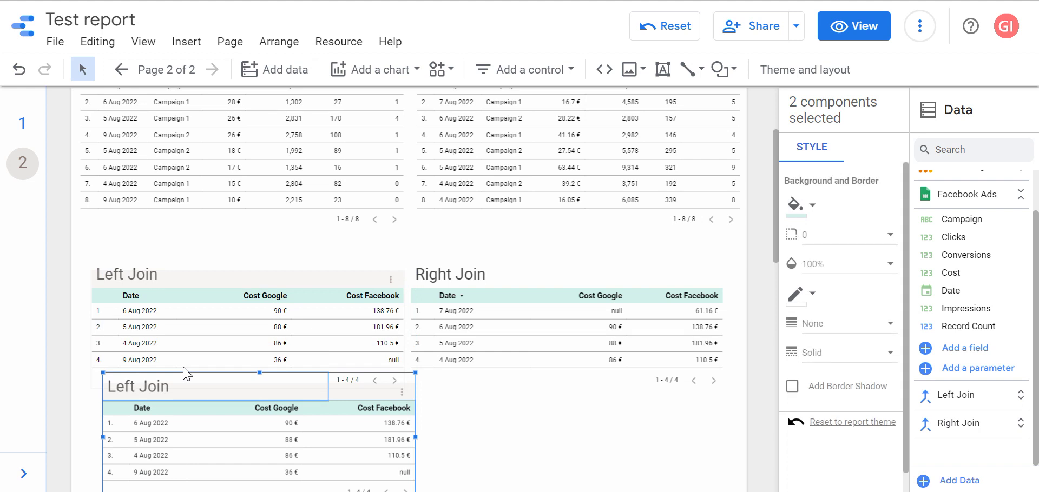
pyautogui.press('Left')
# - Left-align the copied title and table with the original Left Join table and shift the copies slightly downward
pyautogui.keyDown('shift'); pyautogui.click(230, 299); pyautogui.keyUp('shift')
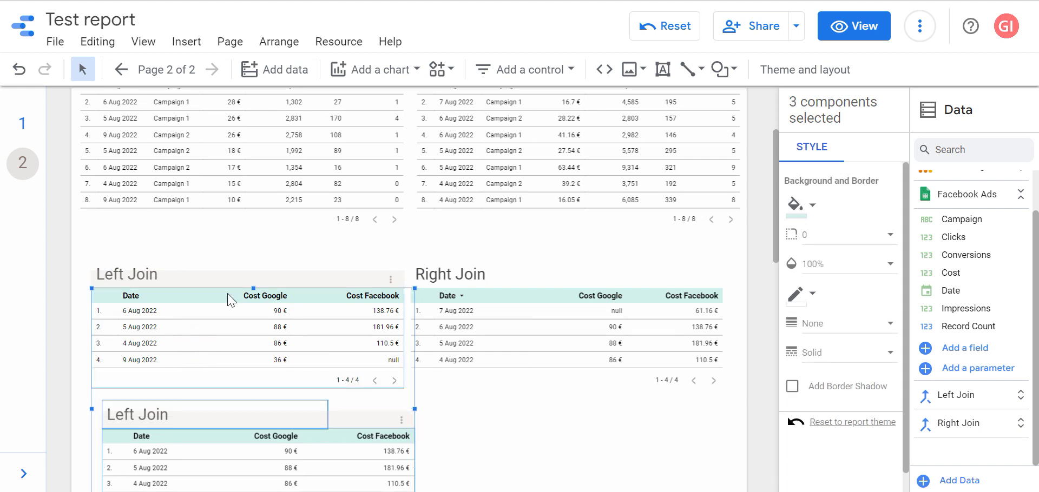
pyautogui.click(278, 42)
pyautogui.click(281, 42)
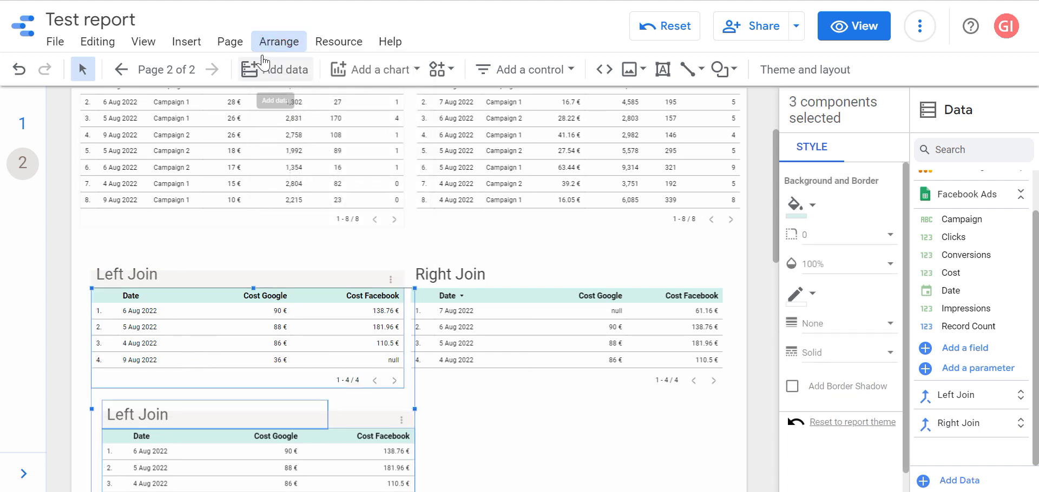
pyautogui.click(279, 42)
pyautogui.moveTo(384, 106)
pyautogui.click(469, 104)
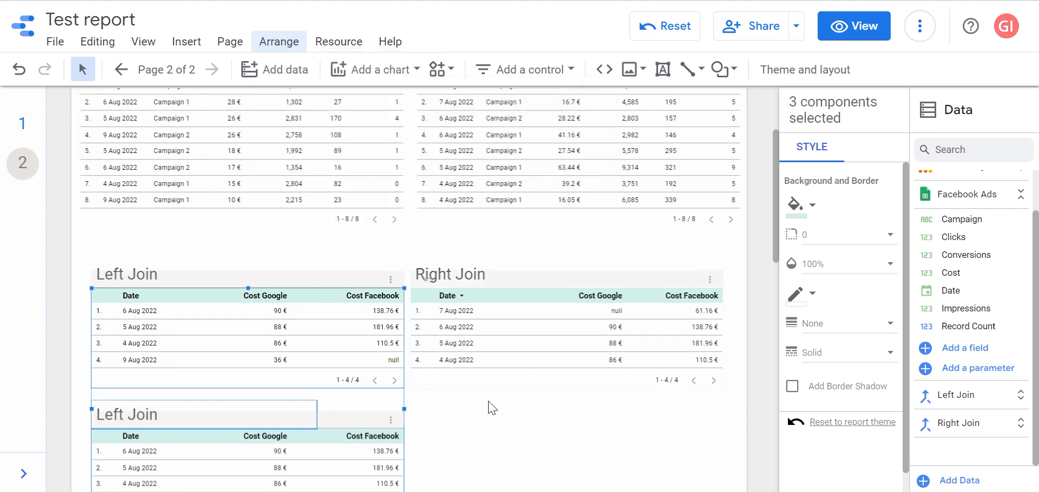
pyautogui.scroll(-1, 496, 402)
pyautogui.click(84, 303)
pyautogui.click(142, 343)
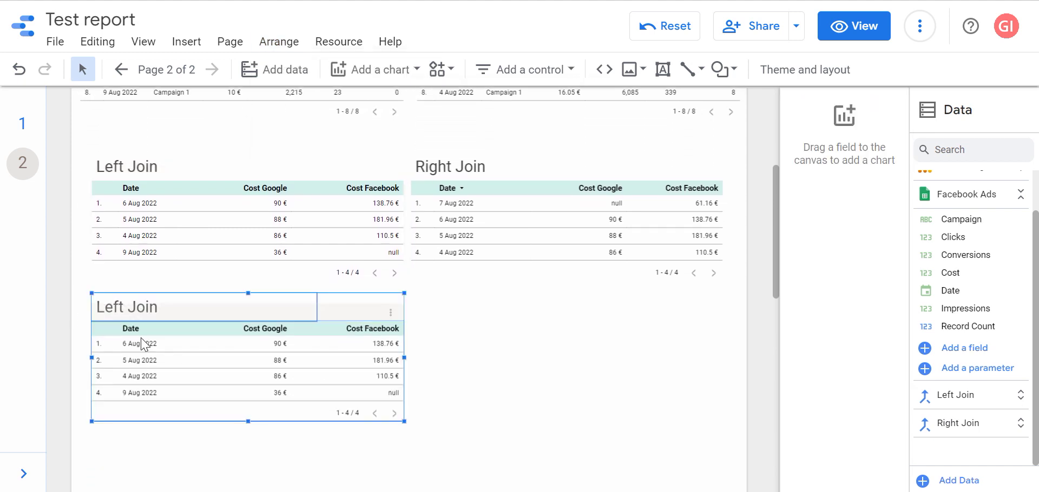
pyautogui.moveTo(142, 343); pyautogui.dragTo(142, 347)
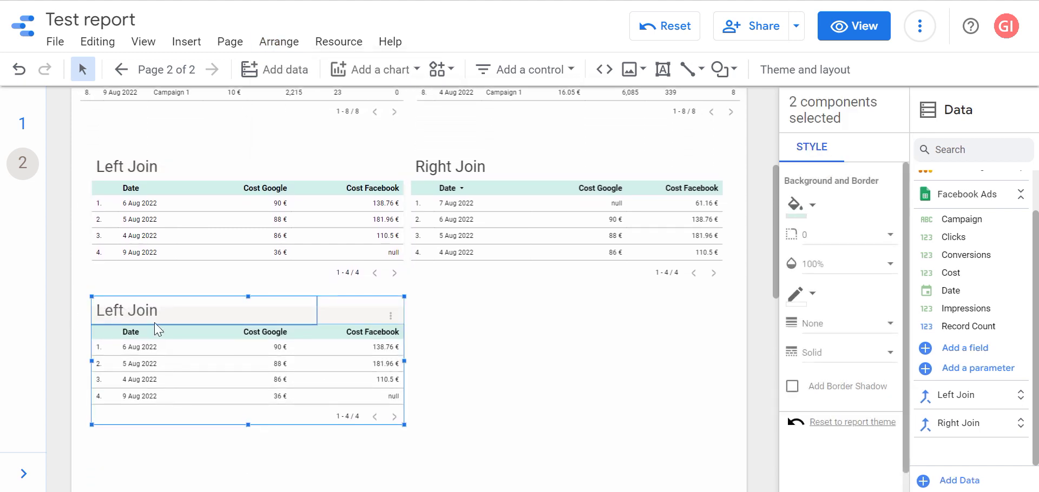
pyautogui.click(514, 308)
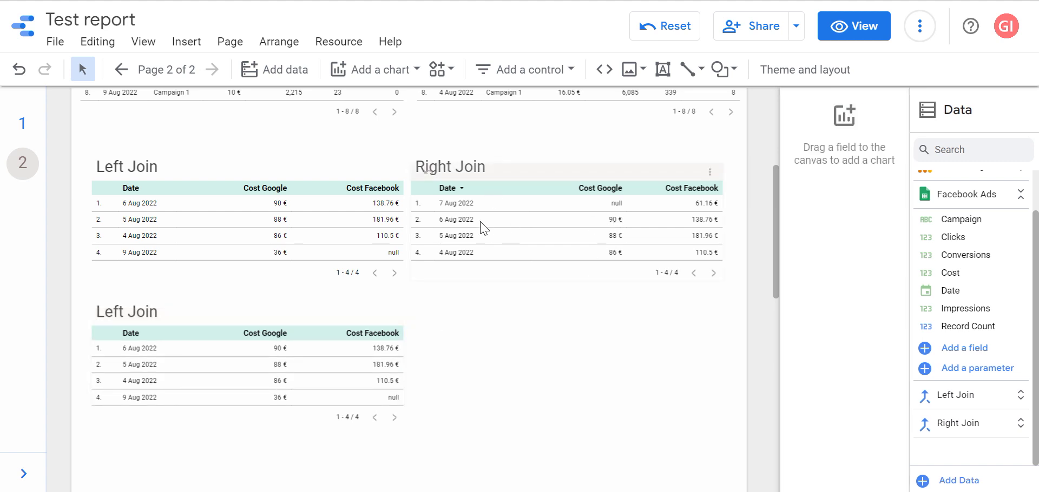
# - Duplicate the Left Join blend in the report's list of blends and open the new copy for editing
pyautogui.scroll(5, 484, 230)
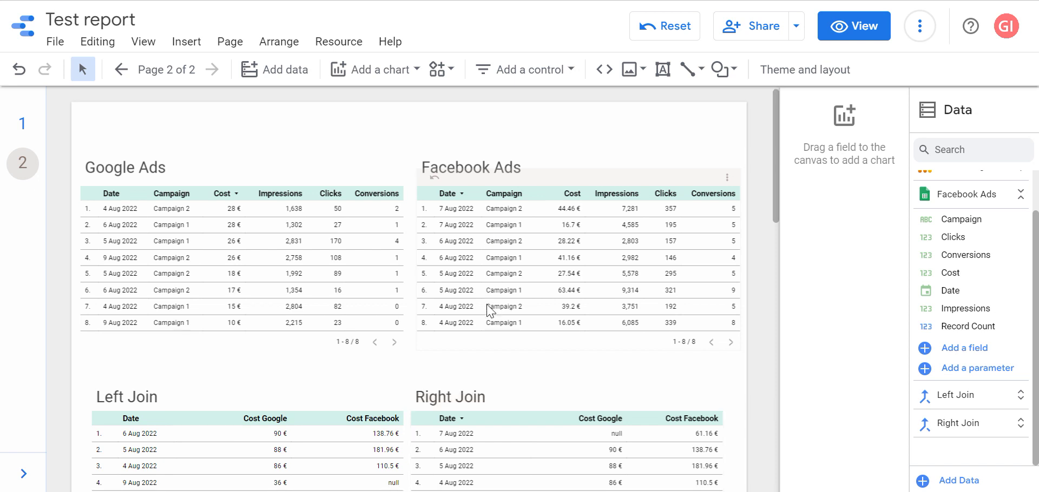
pyautogui.scroll(-5, 488, 302)
pyautogui.click(346, 372)
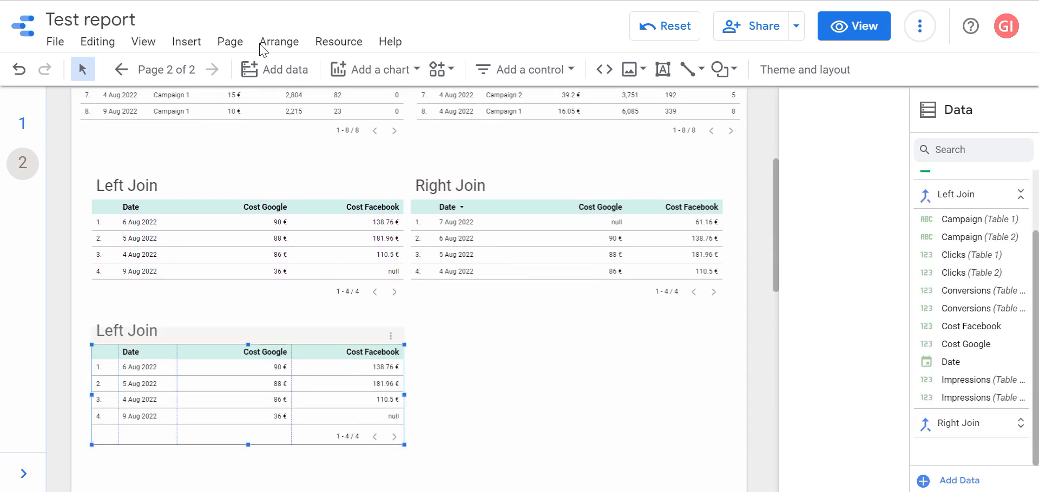
pyautogui.click(279, 46)
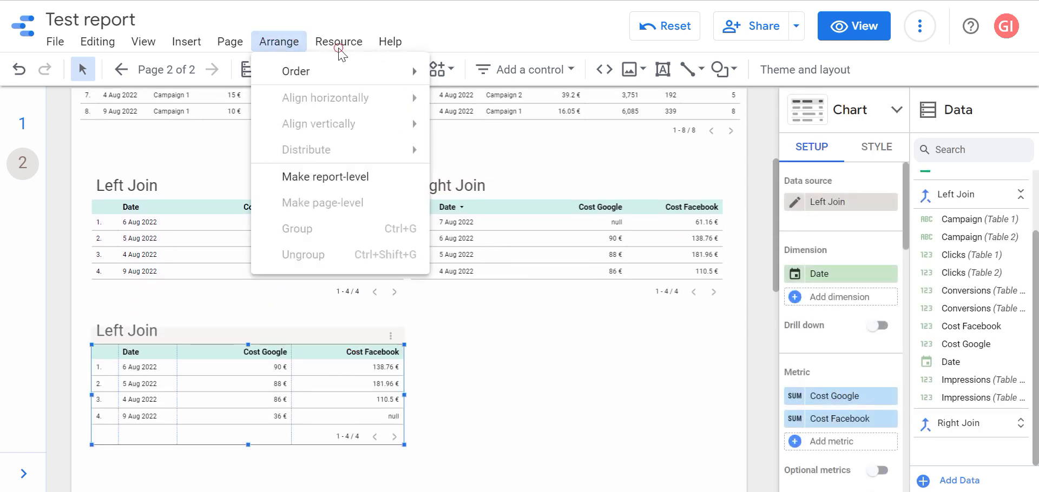
pyautogui.click(337, 48)
pyautogui.click(346, 97)
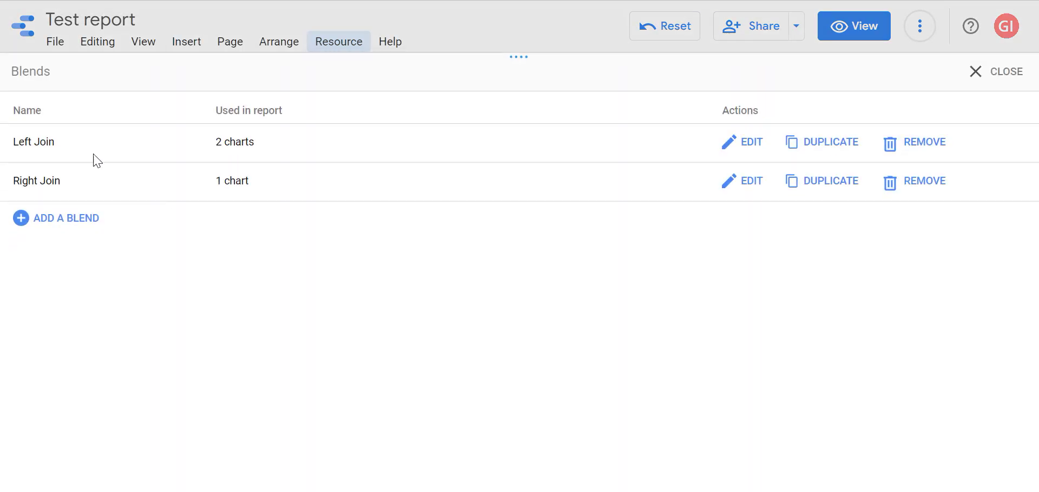
pyautogui.click(840, 144)
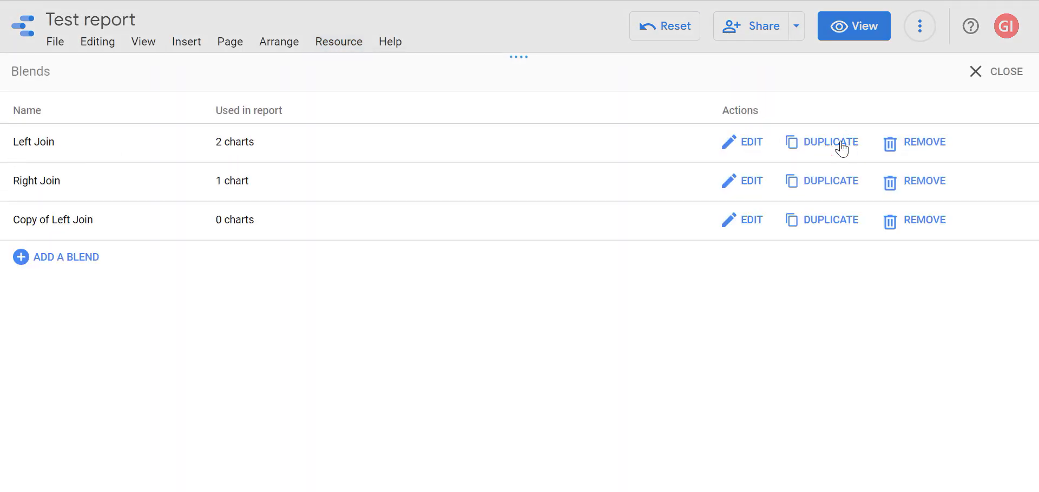
pyautogui.click(729, 221)
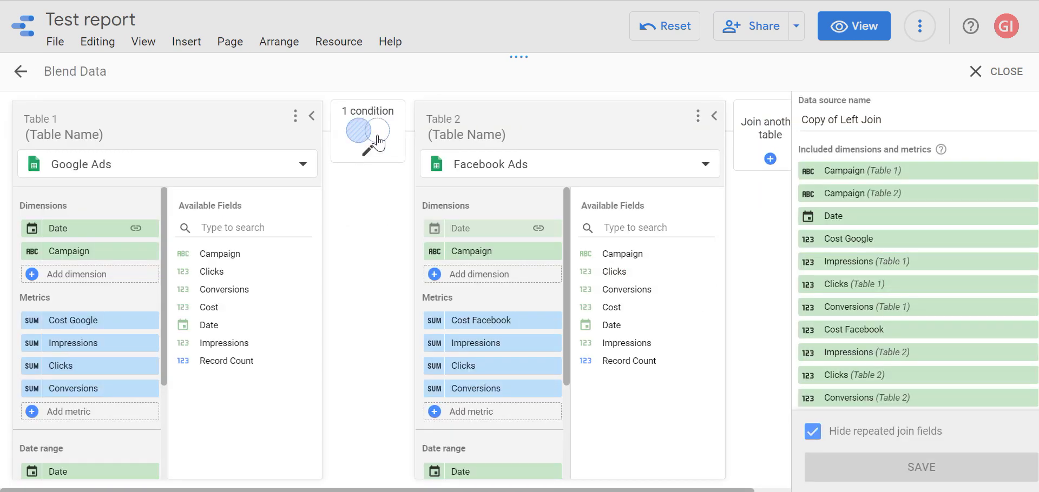
# - Set the join operator between the Google Ads and Facebook Ads tables to Inner in the copied blend
pyautogui.click(378, 144)
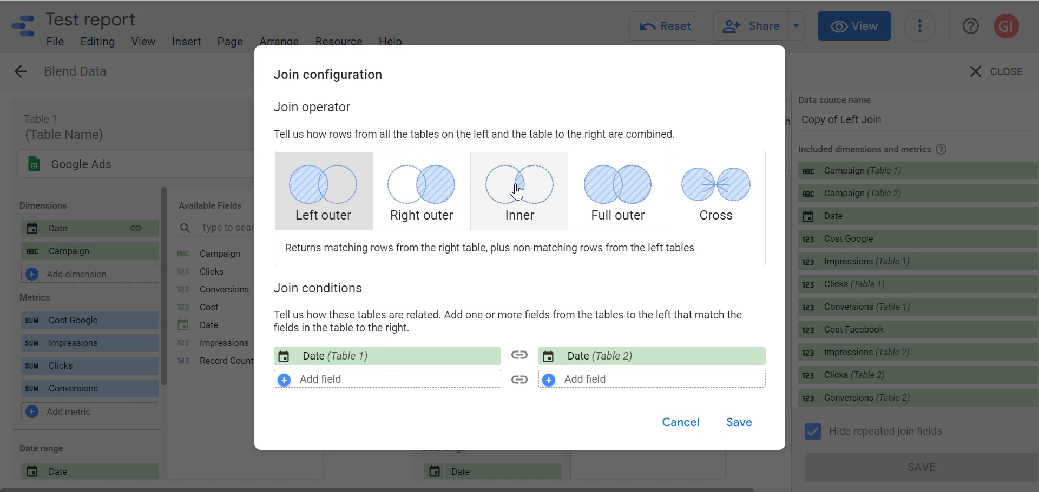
pyautogui.click(552, 219)
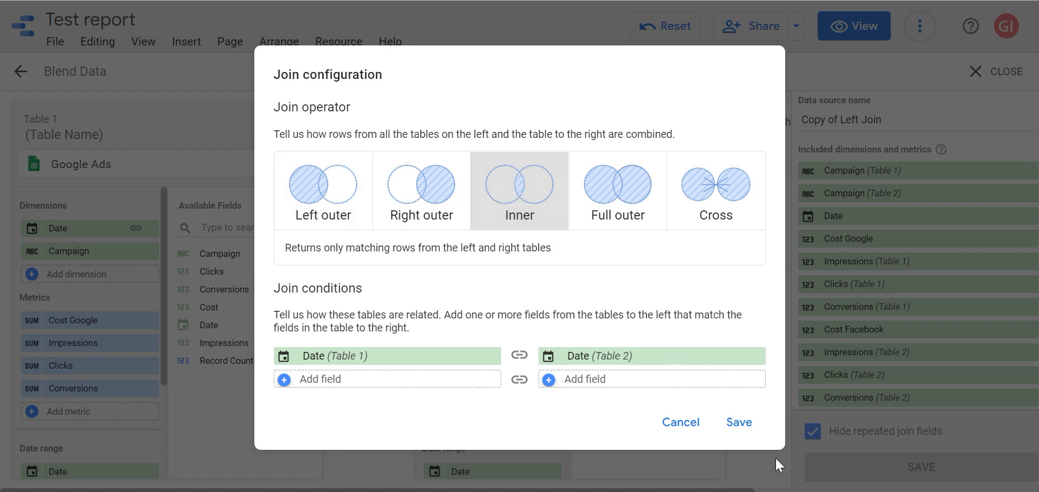
pyautogui.click(754, 422)
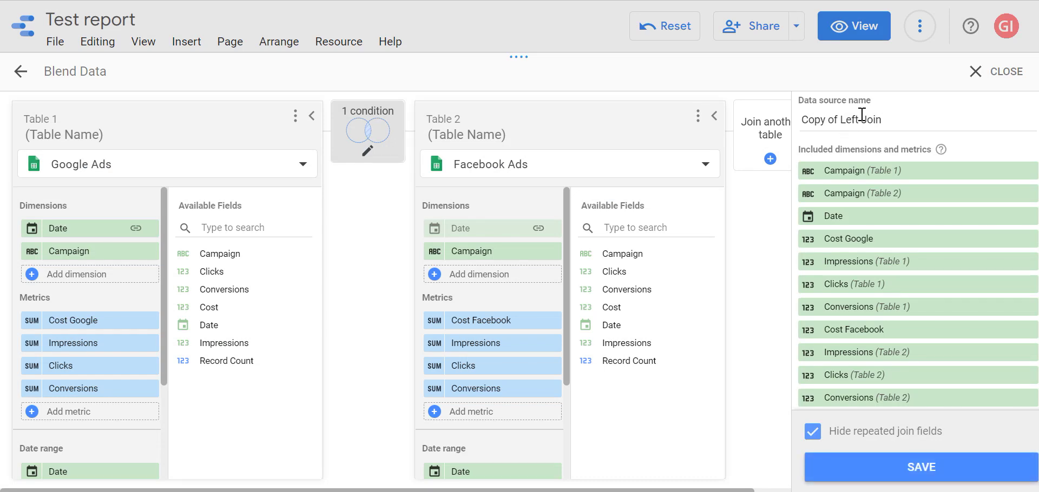
# - Rename the copied blend Inner Join
pyautogui.moveTo(862, 115); pyautogui.dragTo(801, 119)
pyautogui.click(359, 132)
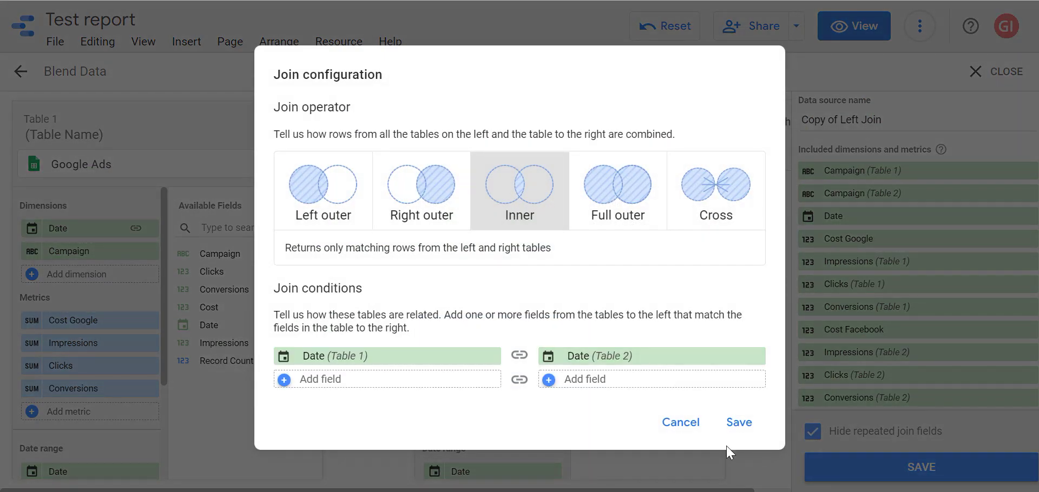
pyautogui.click(679, 424)
pyautogui.moveTo(861, 119); pyautogui.dragTo(801, 119)
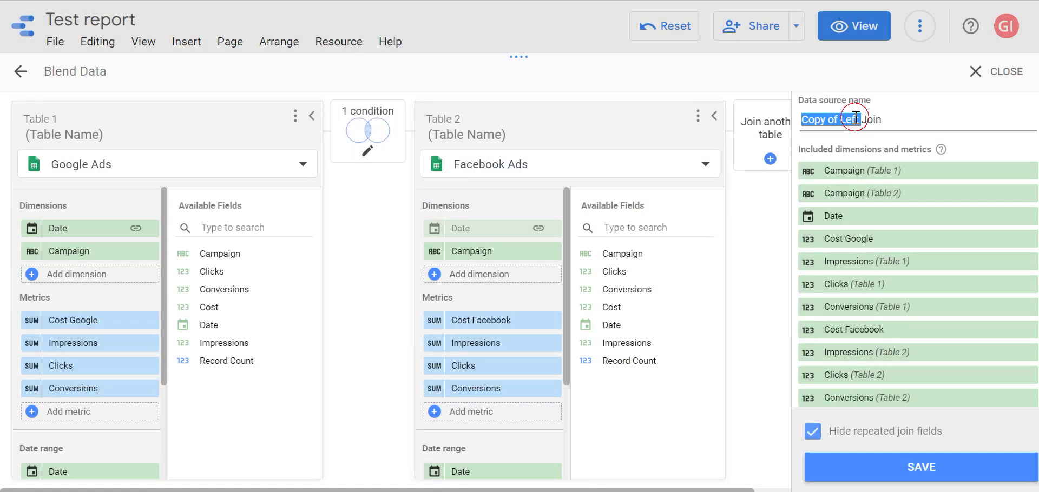
pyautogui.write('Inner')
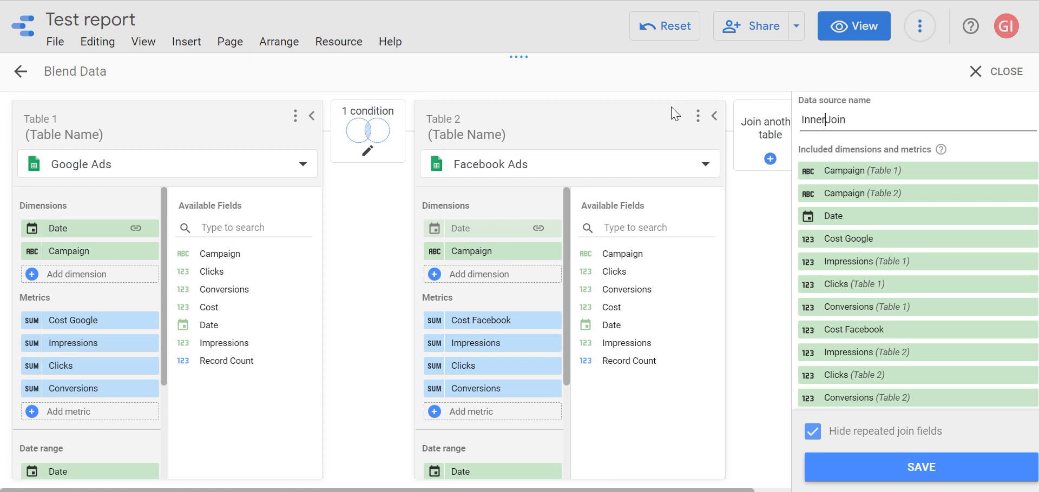
# - Save the Inner Join blend and close the blend editor
pyautogui.click(959, 478)
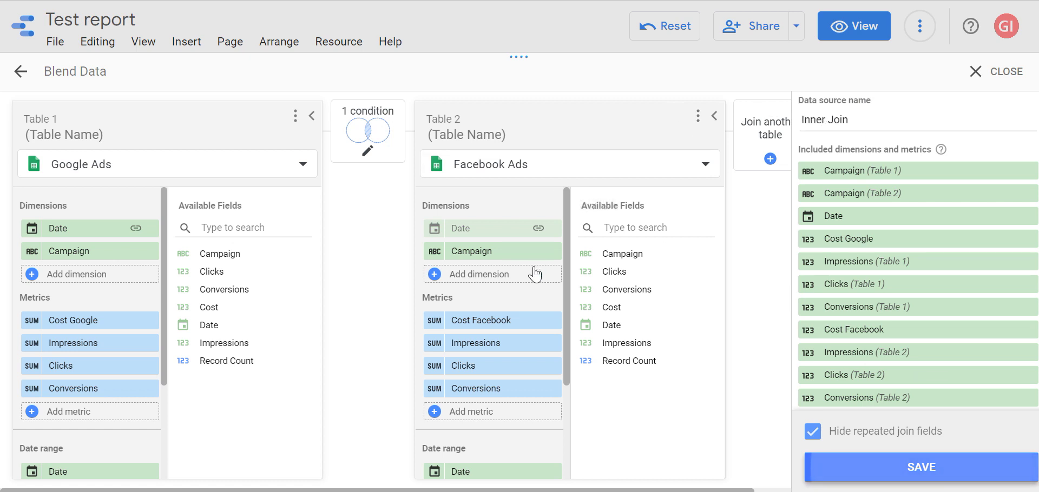
pyautogui.click(984, 71)
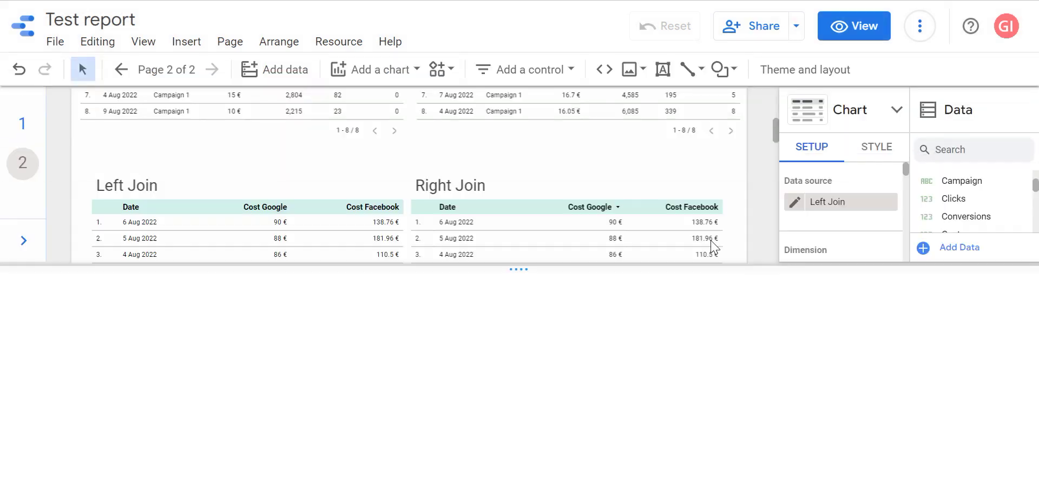
# - Change the title above the copied table from Left Join to Inner Join
pyautogui.click(122, 328)
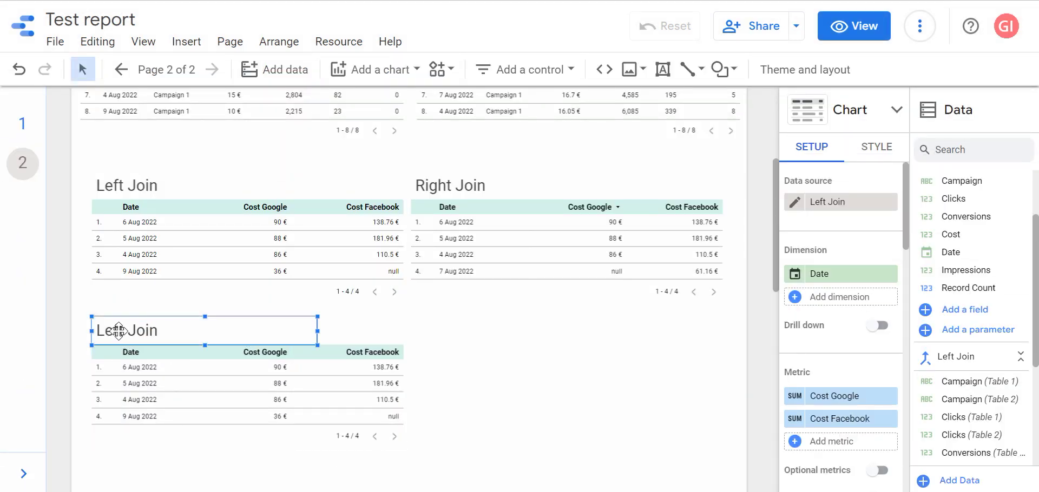
pyautogui.doubleClick(122, 328)
pyautogui.press('BackSpace')
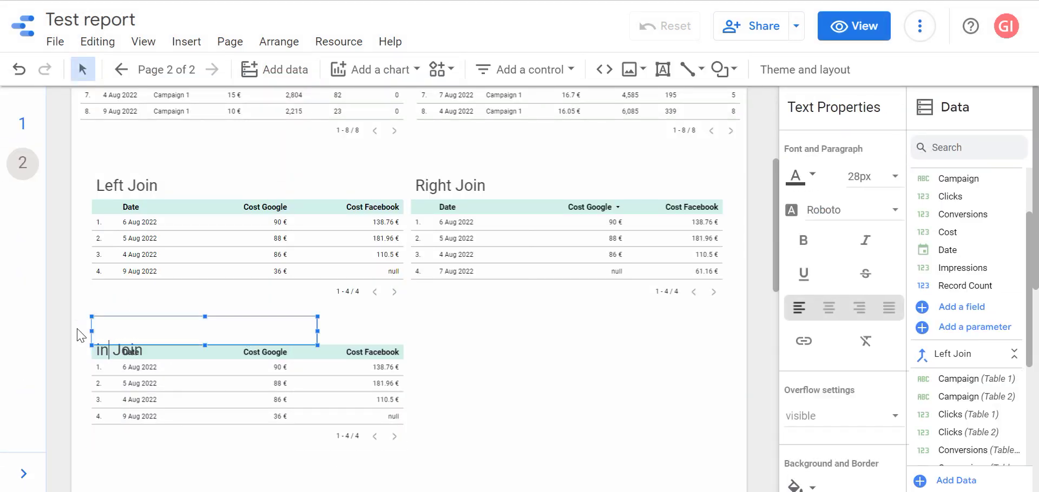
pyautogui.write('Inner')
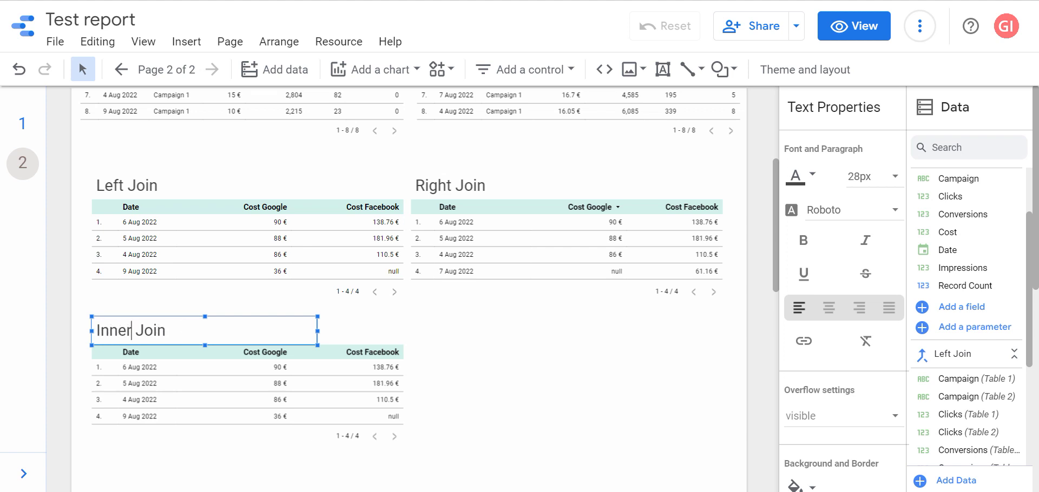
# - Set the data source of the table under the Inner Join title to the Inner Join blend
pyautogui.click(336, 373)
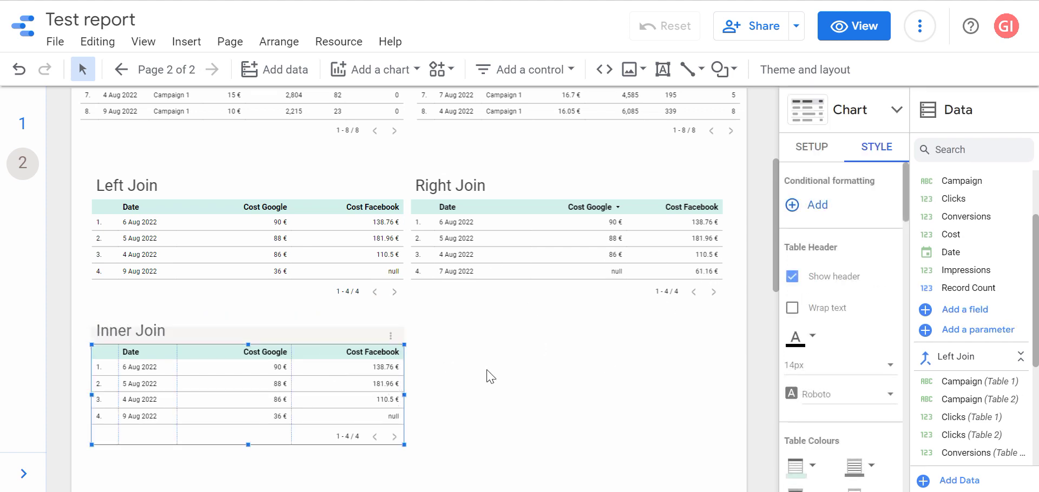
pyautogui.click(811, 148)
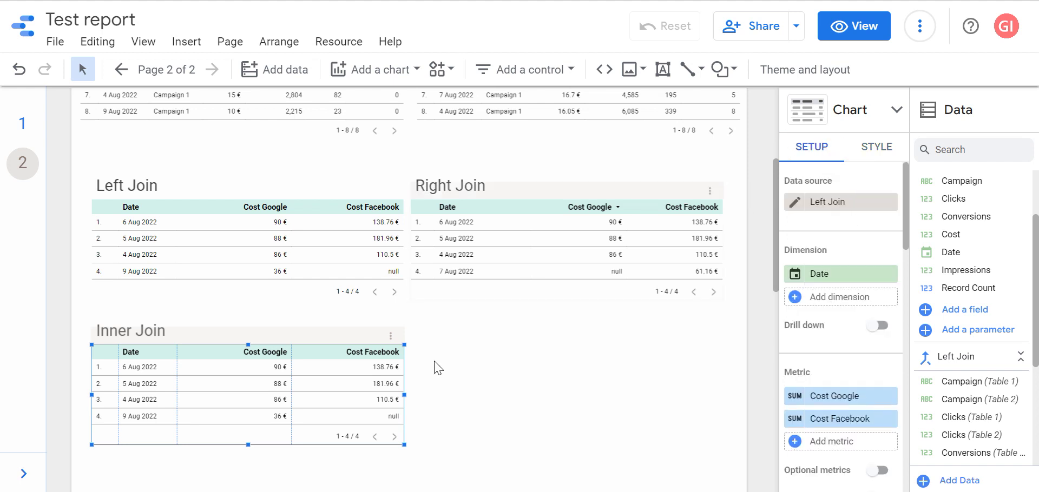
pyautogui.click(844, 204)
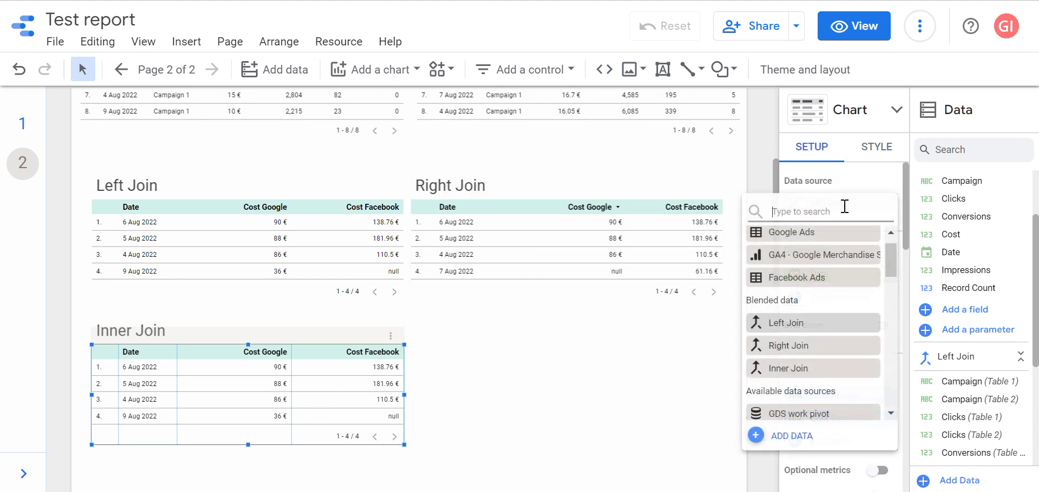
pyautogui.click(810, 372)
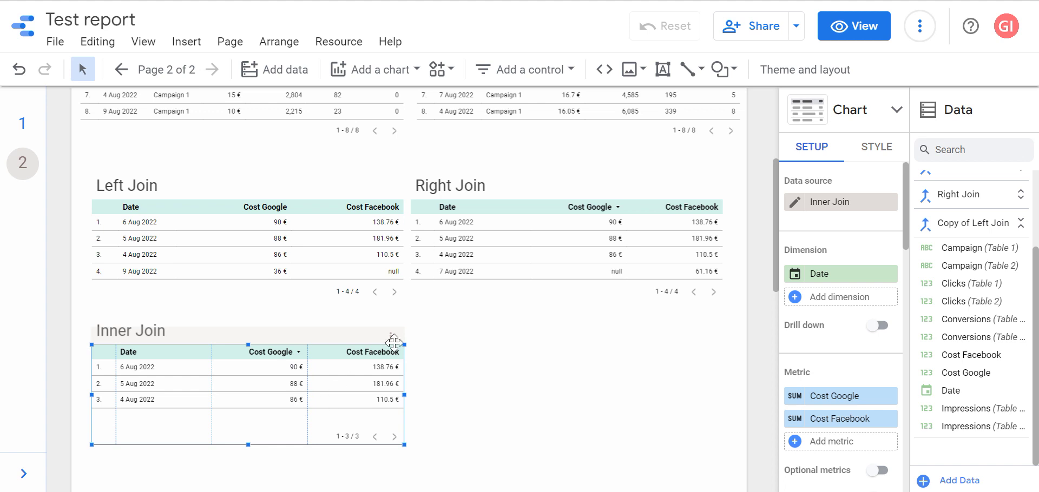
# - Duplicate the Inner Join title and table together and move the copies beside the originals, beneath the Right Join table
pyautogui.click(457, 369)
pyautogui.moveTo(85, 328); pyautogui.dragTo(176, 374)
pyautogui.hotkey('ctrl', 'd')
pyautogui.hotkey('shift', 'Up')
pyautogui.hotkey('shift', 'Up')
pyautogui.hotkey('shift', 'Up')
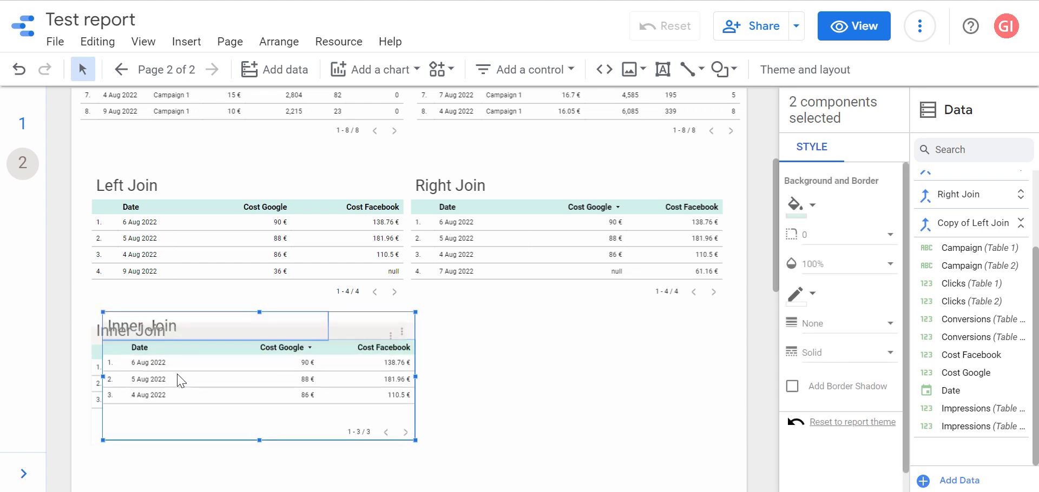
pyautogui.hotkey('shift', 'Right')
pyautogui.hotkey('shift', 'Right')
pyautogui.hotkey('shift', 'Right')
pyautogui.hotkey('shift', 'Right')
pyautogui.hotkey('shift', 'Right')
pyautogui.hotkey('shift', 'Right')
pyautogui.hotkey('shift', 'Right')
pyautogui.hotkey('shift', 'Right')
pyautogui.hotkey('shift', 'Right')
pyautogui.hotkey('shift', 'Right')
pyautogui.hotkey('shift', 'Right')
pyautogui.hotkey('shift', 'Right')
pyautogui.hotkey('shift', 'Right')
pyautogui.hotkey('shift', 'Right')
pyautogui.hotkey('shift', 'Right')
pyautogui.hotkey('shift', 'Right')
pyautogui.hotkey('shift', 'Right')
pyautogui.hotkey('shift', 'Right')
pyautogui.hotkey('shift', 'Right')
pyautogui.hotkey('shift', 'Right')
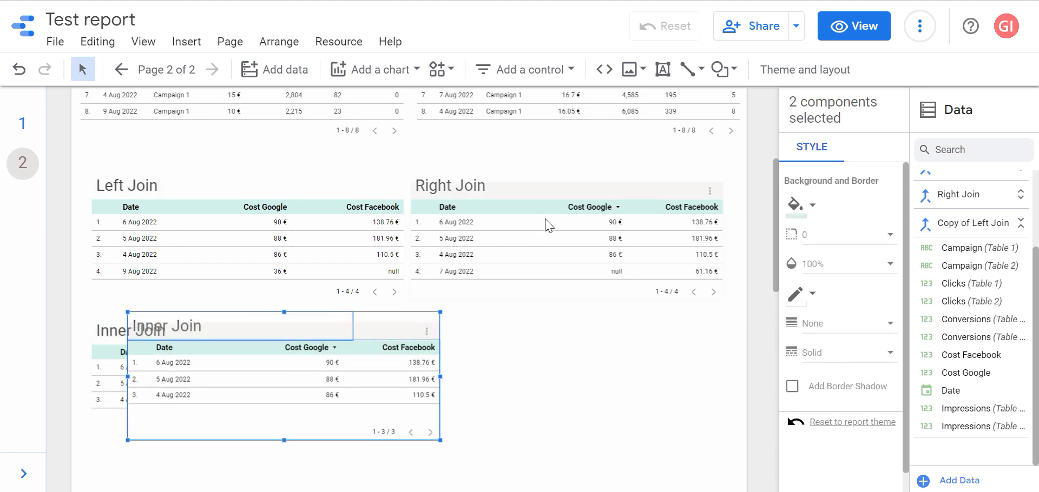
pyautogui.hotkey('shift', 'Right')
pyautogui.hotkey('shift', 'Right')
pyautogui.hotkey('shift', 'Right')
pyautogui.hotkey('shift', 'Right')
pyautogui.hotkey('shift', 'Right')
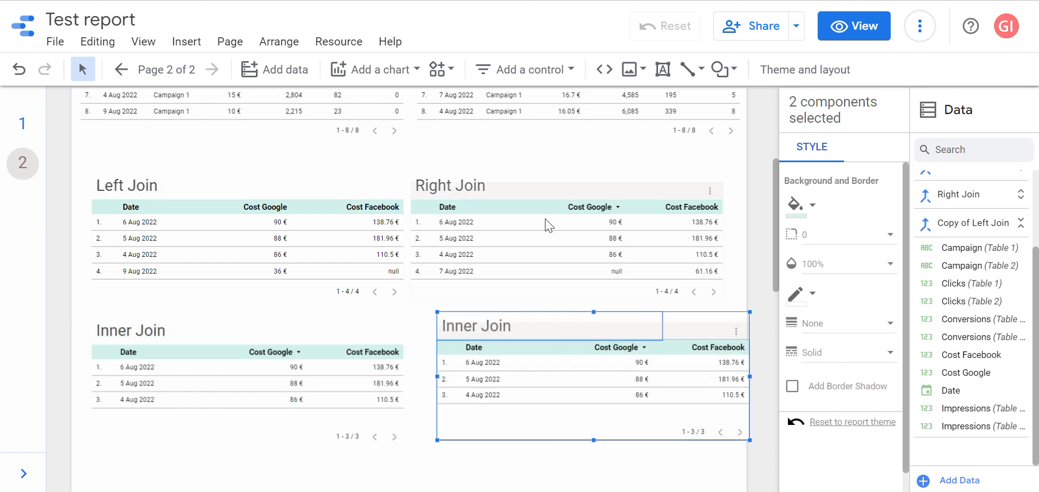
# - Left-align the copied Inner Join title and table with the Right Join table
pyautogui.keyDown('shift'); pyautogui.click(544, 220); pyautogui.keyUp('shift')
pyautogui.click(278, 42)
pyautogui.click(279, 42)
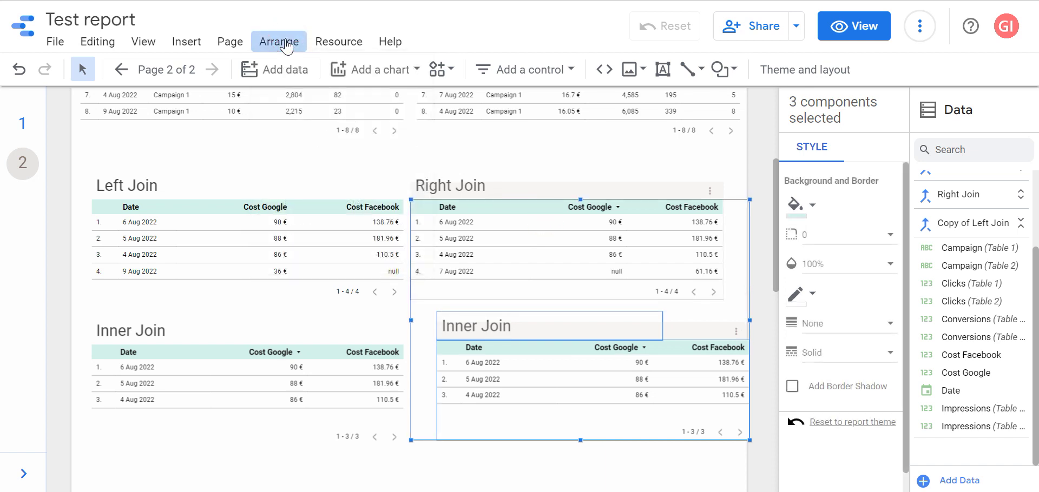
pyautogui.click(278, 42)
pyautogui.moveTo(325, 98)
pyautogui.click(547, 102)
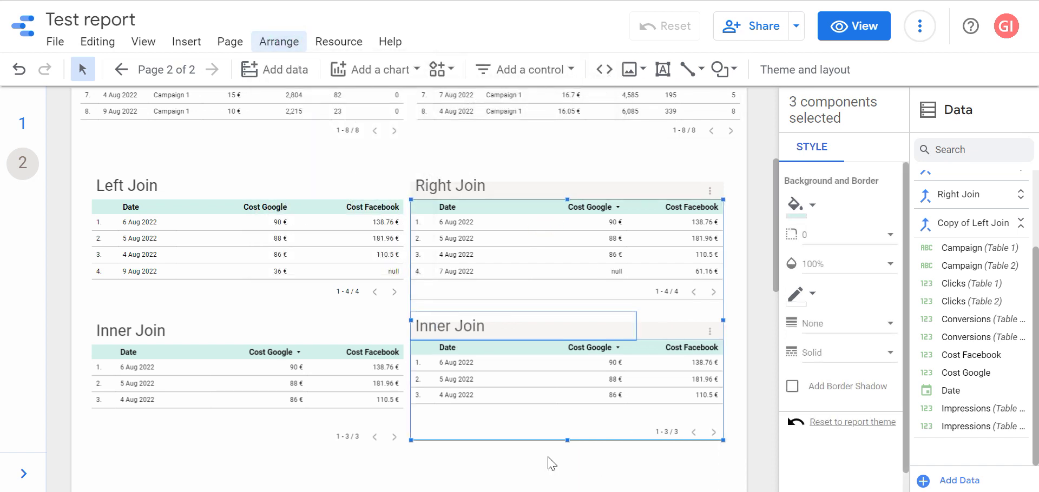
# - Align the bottom edges of the two Inner Join titles
pyautogui.click(444, 327)
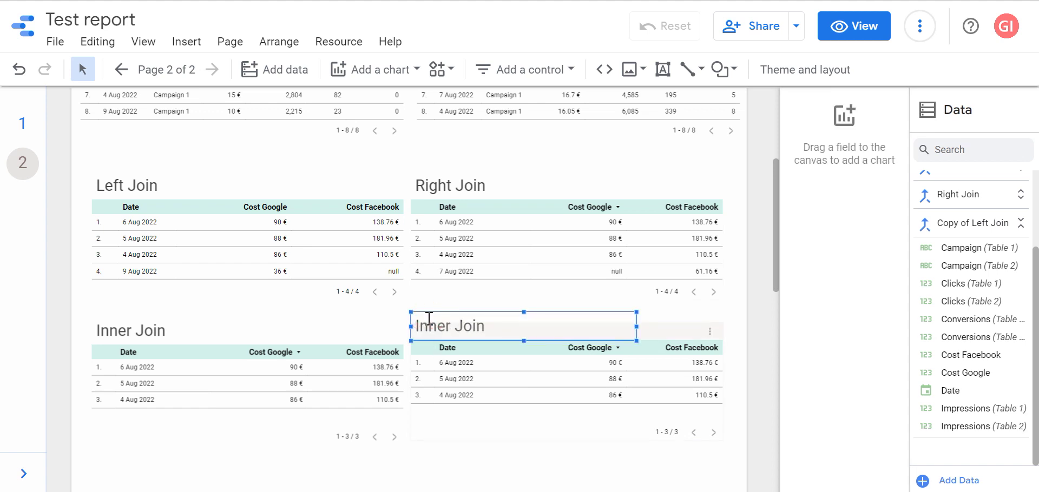
pyautogui.keyDown('shift'); pyautogui.click(135, 332); pyautogui.keyUp('shift')
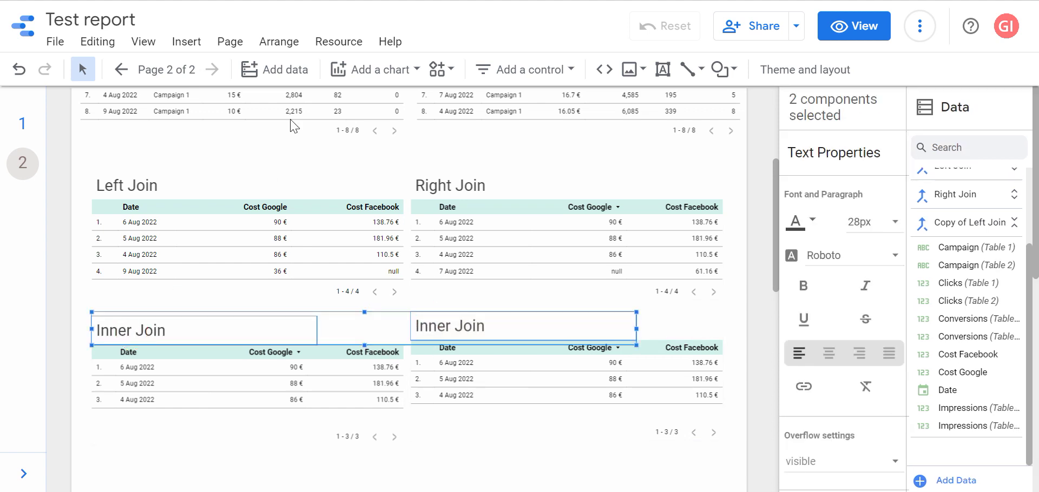
pyautogui.click(287, 43)
pyautogui.moveTo(389, 128)
pyautogui.click(478, 182)
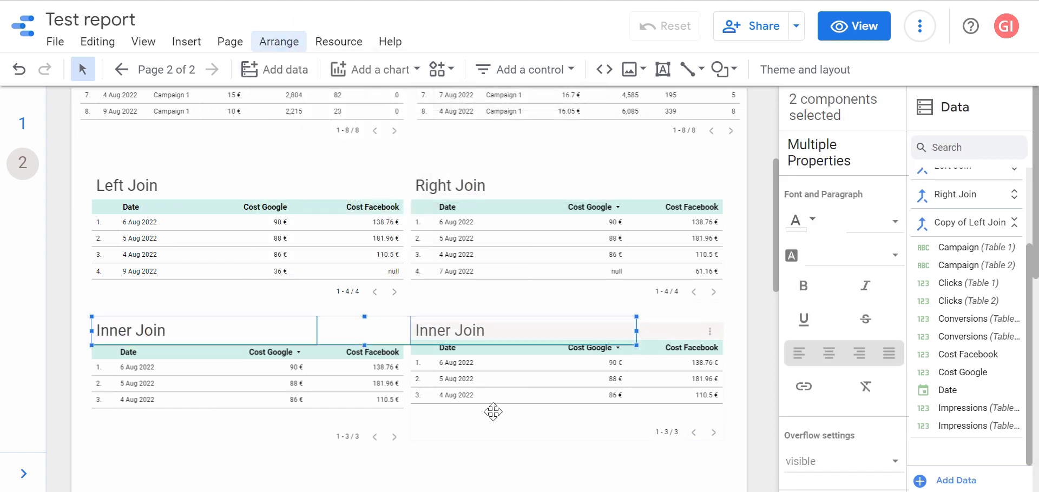
# - Align the bottom edges of the two Inner Join tables and select only the copied table
pyautogui.click(491, 413)
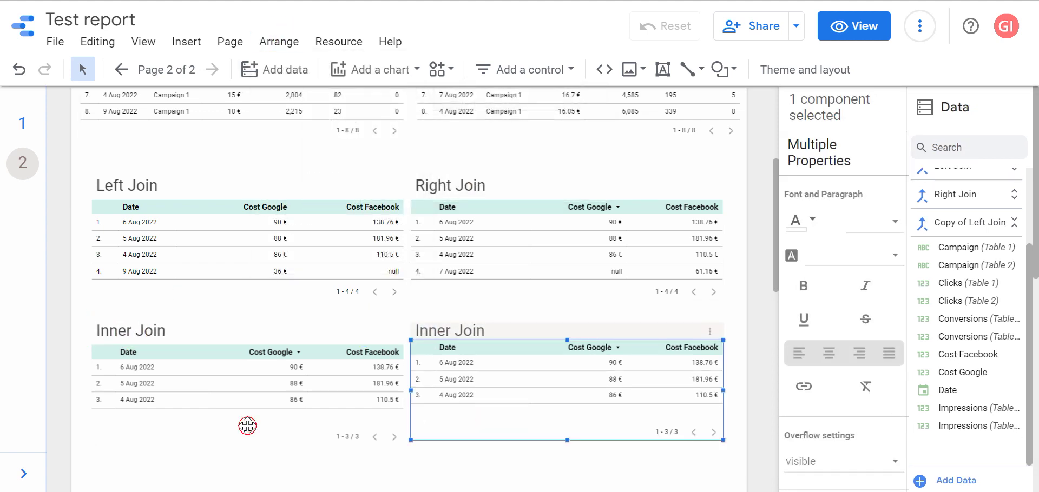
pyautogui.keyDown('shift'); pyautogui.click(288, 369); pyautogui.keyUp('shift')
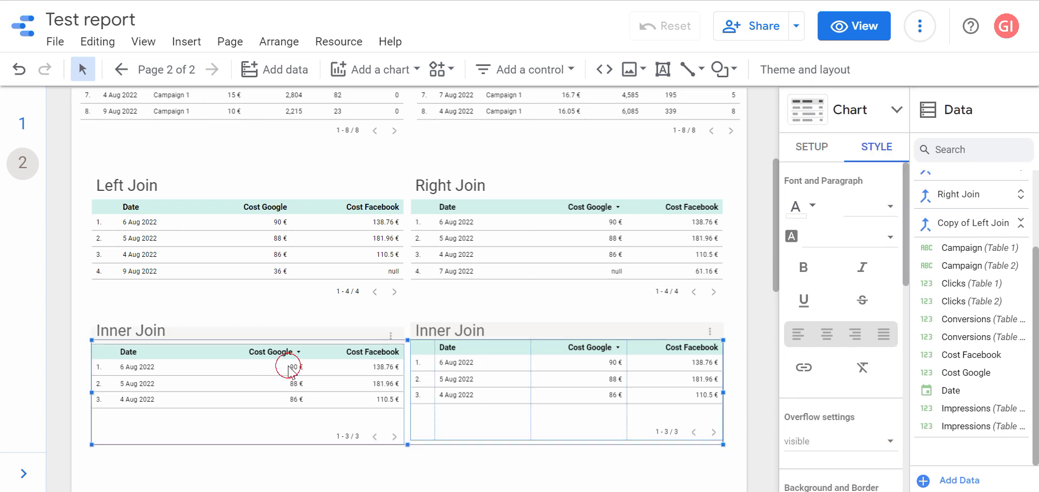
pyautogui.click(279, 44)
pyautogui.moveTo(345, 122)
pyautogui.click(511, 178)
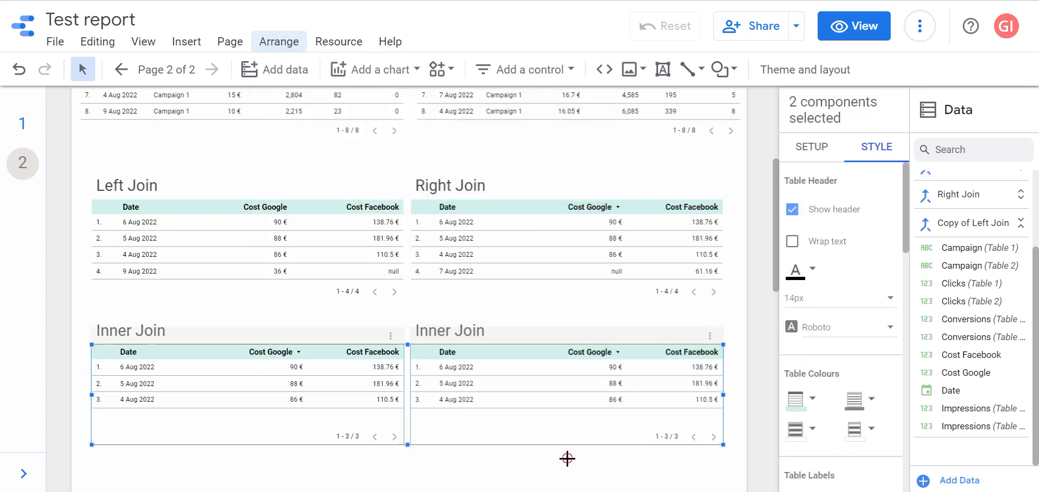
pyautogui.press('Escape')
pyautogui.click(521, 416)
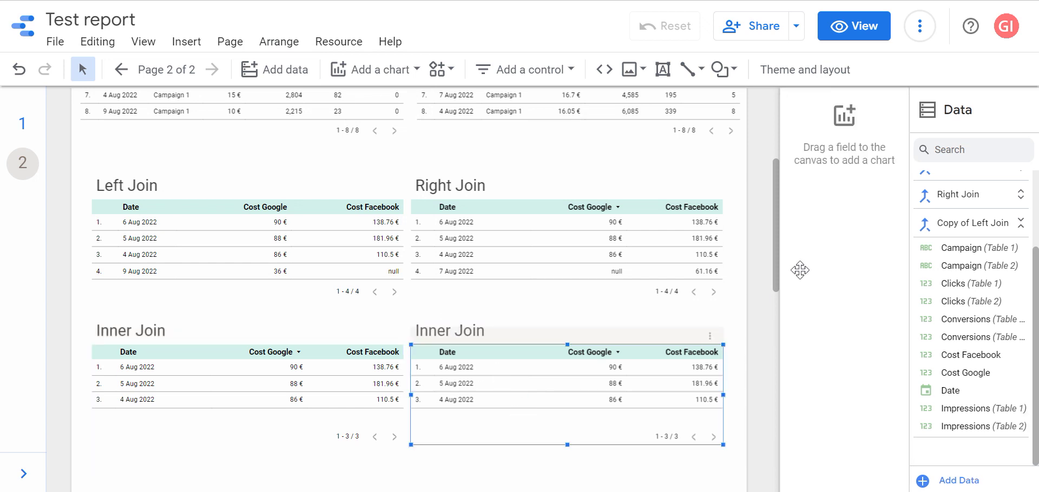
# - Duplicate the Inner Join blend in the report's list of blends and open the new copy for editing
pyautogui.click(279, 42)
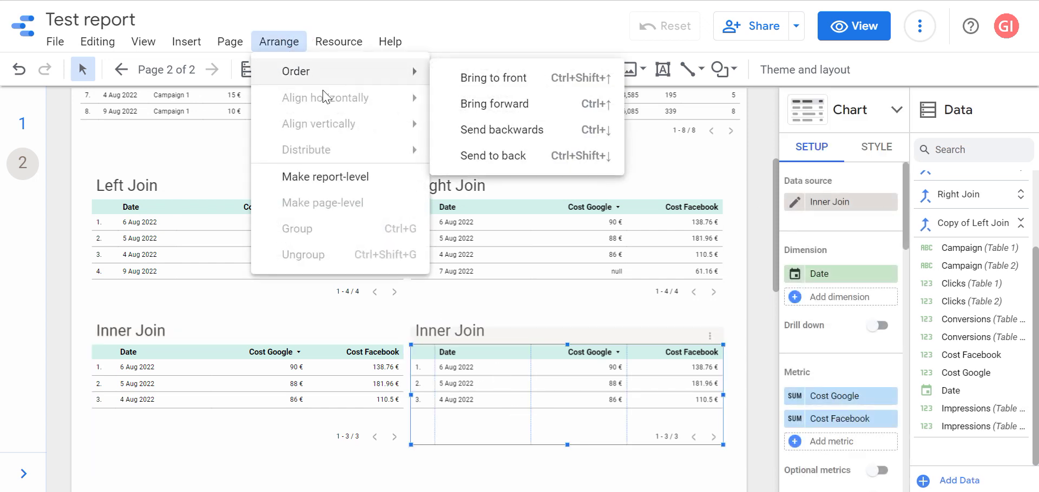
pyautogui.click(346, 42)
pyautogui.click(372, 98)
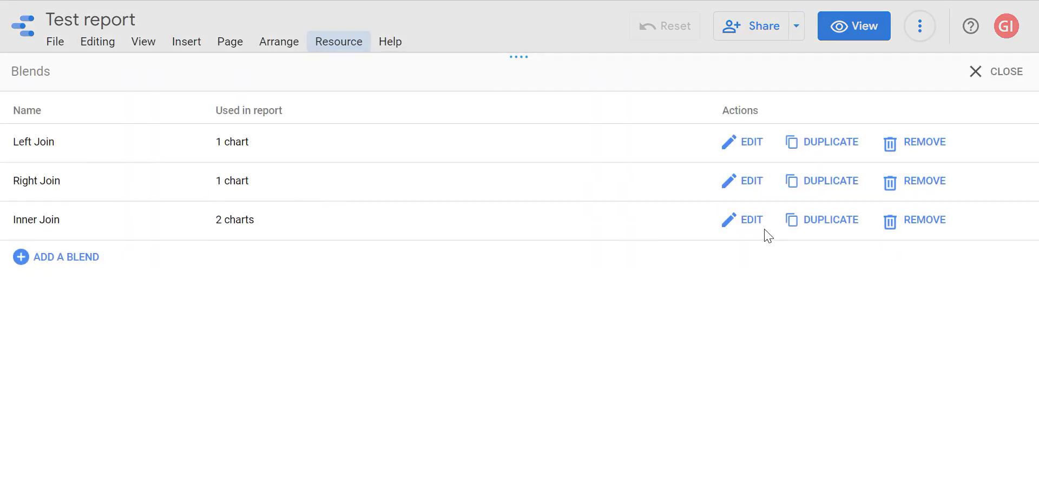
pyautogui.click(800, 222)
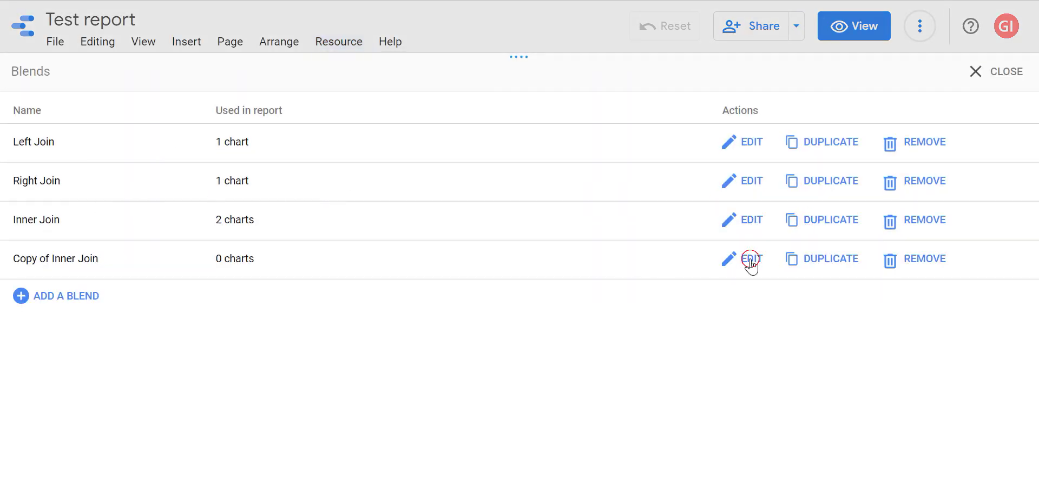
pyautogui.click(442, 254)
# - Set the join operator between the Google Ads and Facebook Ads tables to Full outer in the copied blend
pyautogui.click(359, 127)
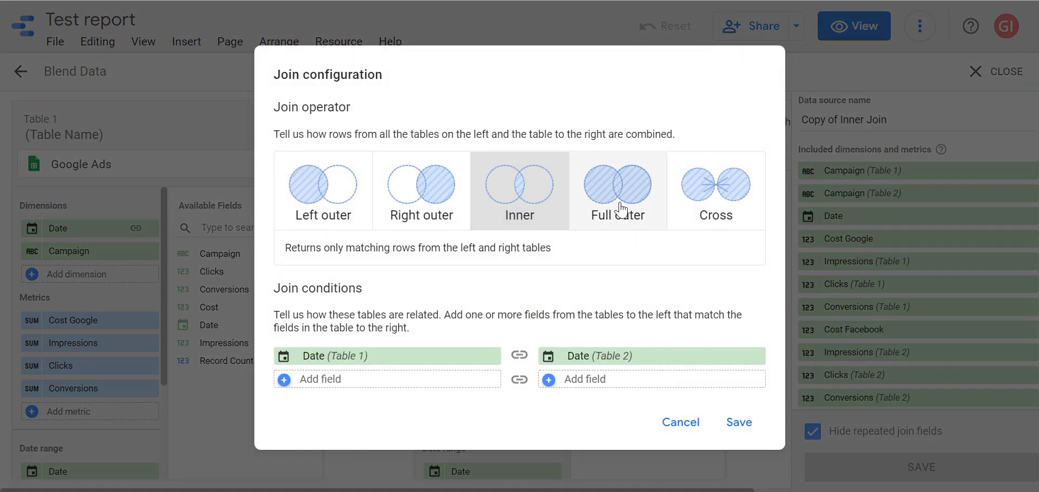
pyautogui.click(621, 206)
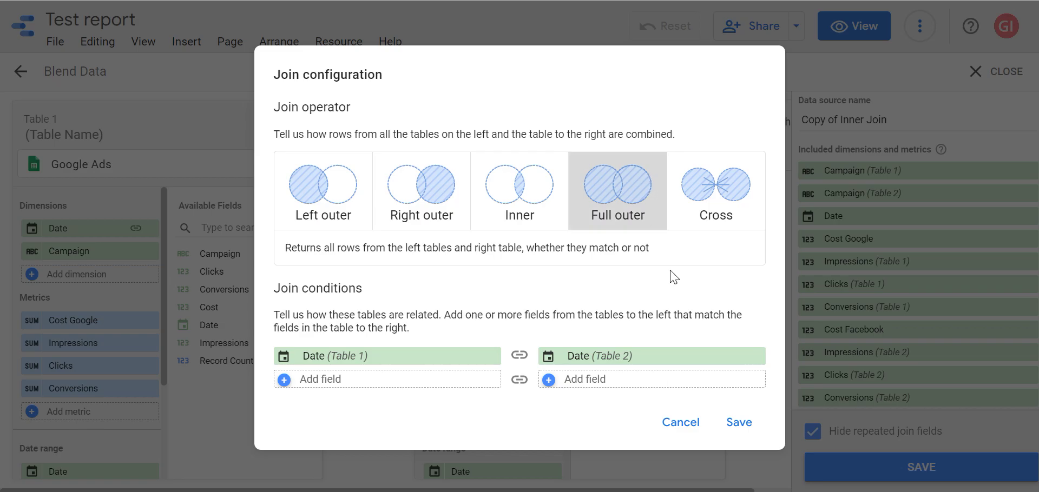
pyautogui.click(756, 422)
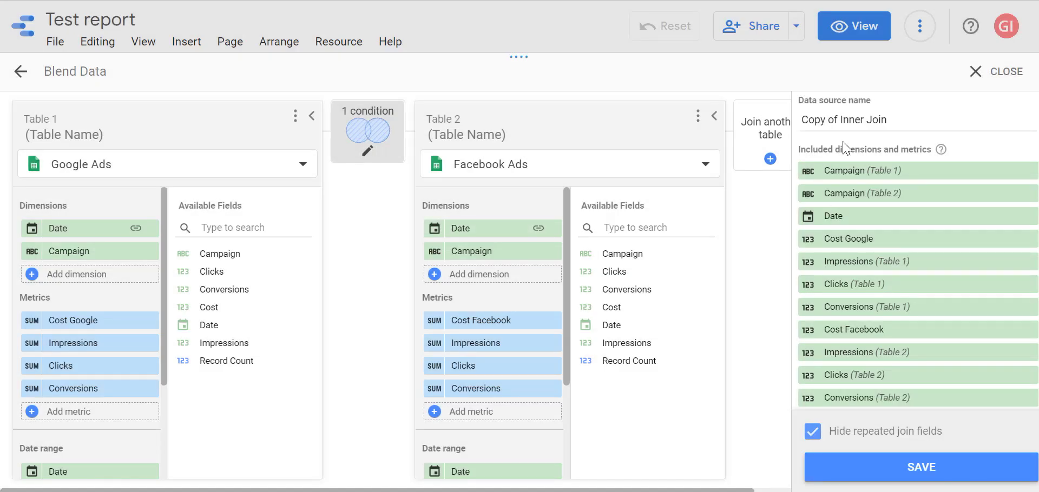
# - Rename the copied blend Full outer Join
pyautogui.click(851, 113)
pyautogui.hotkey('ctrl', 'shift', 'Left')
pyautogui.hotkey('ctrl', 'shift', 'Left')
pyautogui.hotkey('ctrl', 'shift', 'Left')
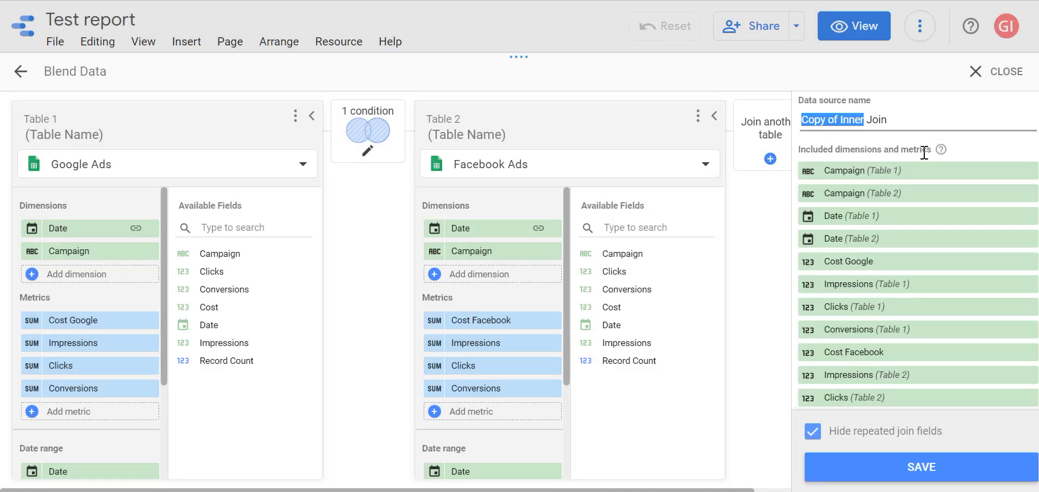
pyautogui.write('Full')
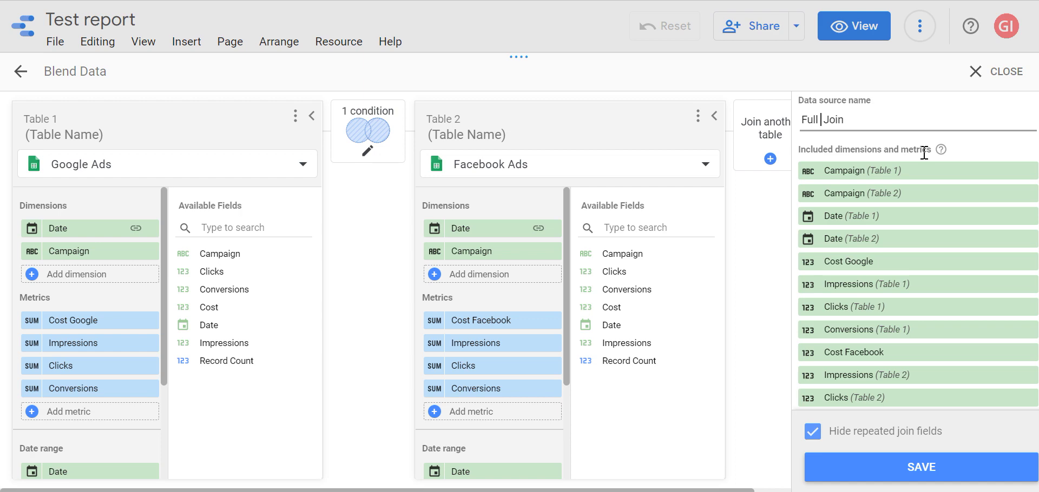
pyautogui.write(' outer')
# - Review the join configuration without changing it, and save and close the Full outer Join blend
pyautogui.click(358, 129)
pyautogui.click(681, 423)
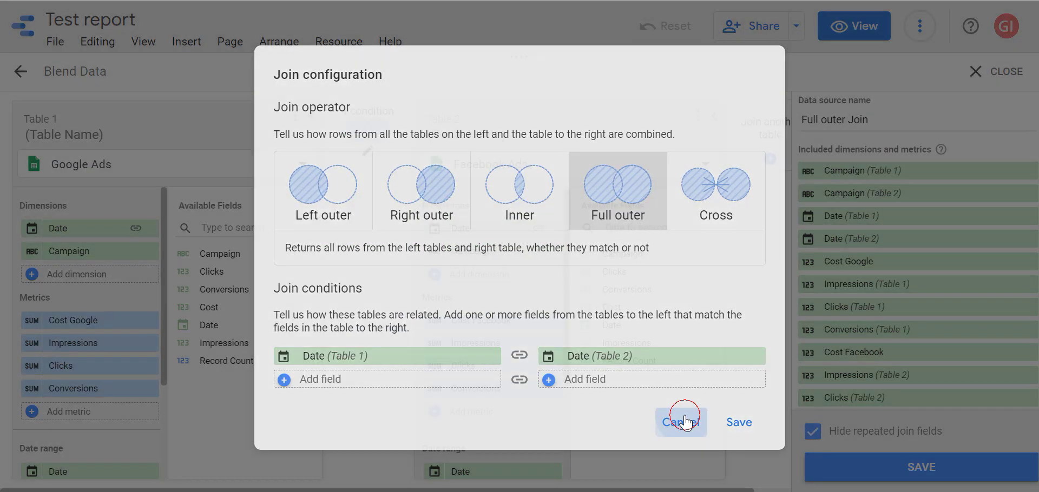
pyautogui.click(934, 479)
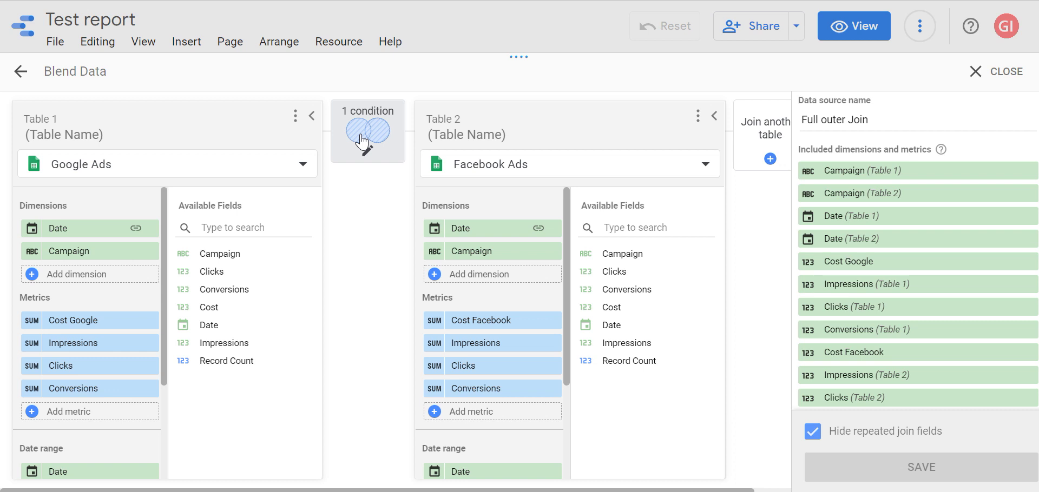
pyautogui.click(1001, 71)
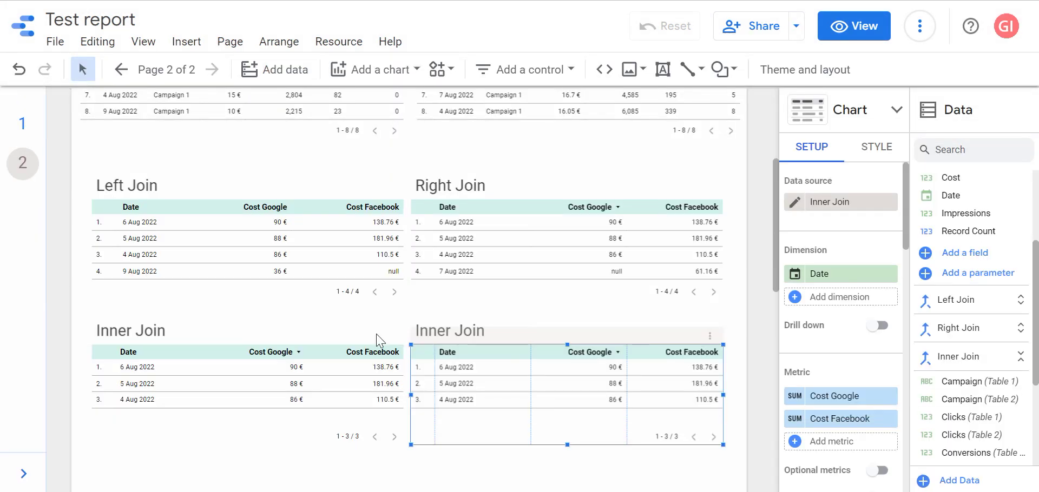
# - Change the copied Inner Join title under the Right Join table to Full outer Join and select the table beneath it
pyautogui.click(459, 331)
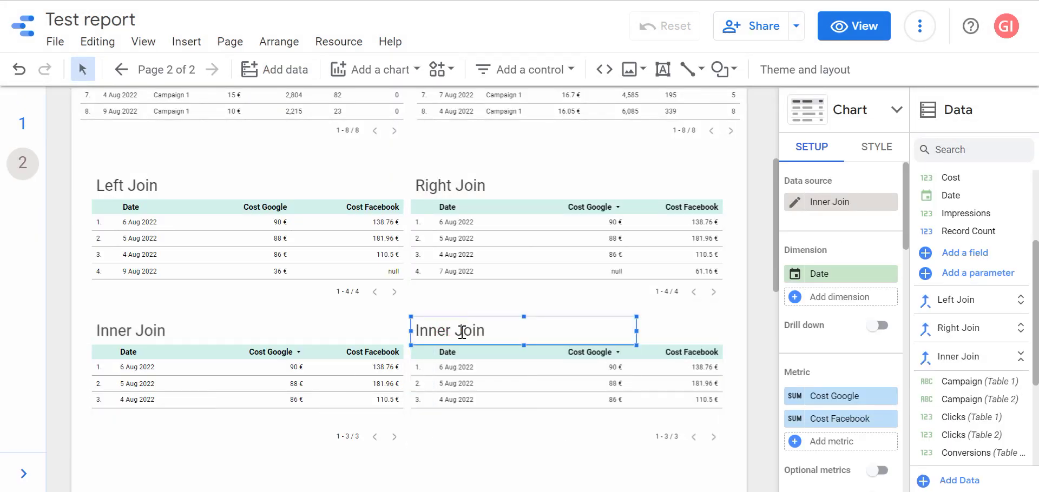
pyautogui.click(452, 332)
pyautogui.hotkey('shift', 'Home')
pyautogui.write('Full o')
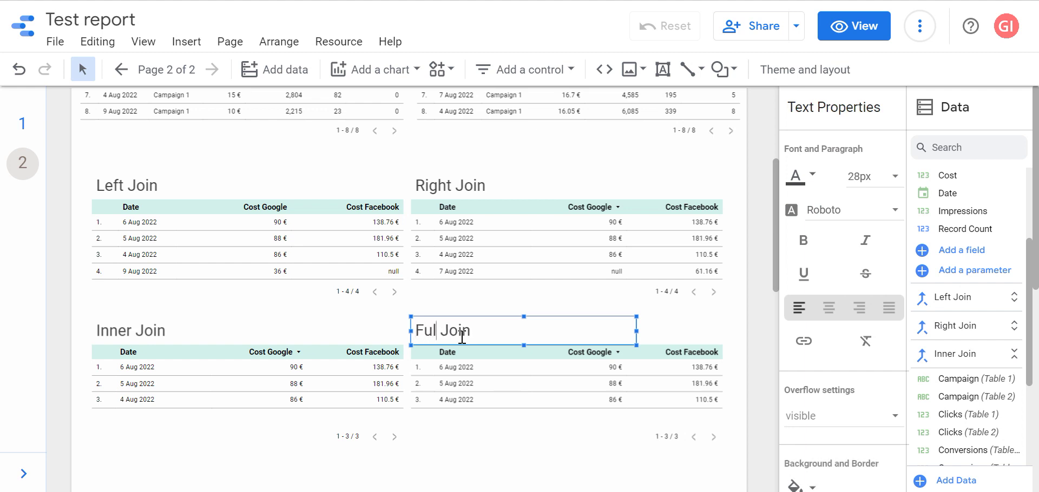
pyautogui.write('er')
pyautogui.click(685, 382)
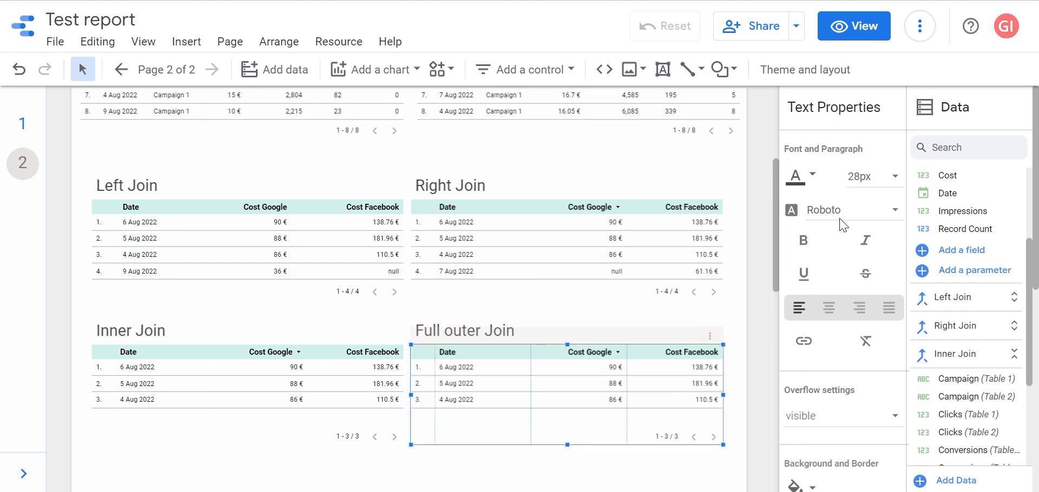
# - Switch the table under the Full outer Join title to the Full outer Join blend and make it tall enough for all rows
pyautogui.click(697, 462)
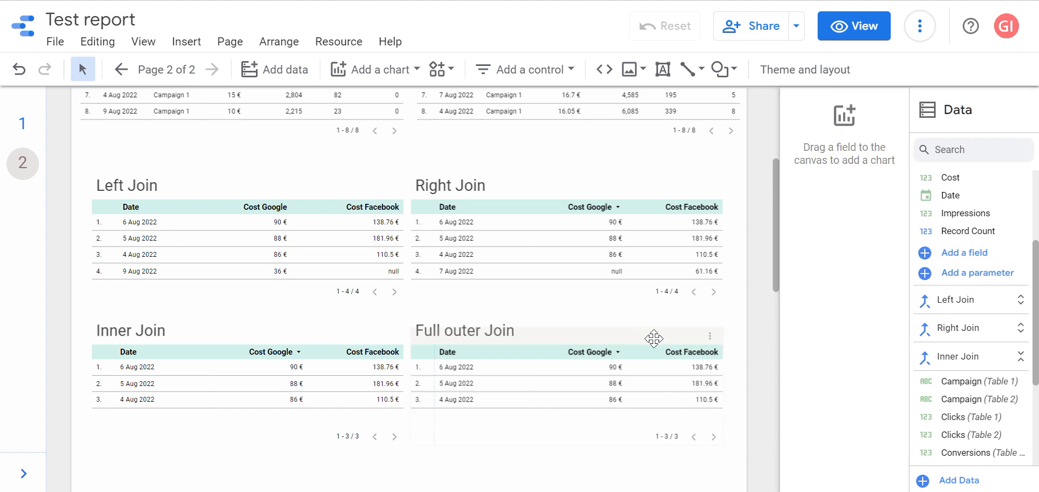
pyautogui.click(655, 341)
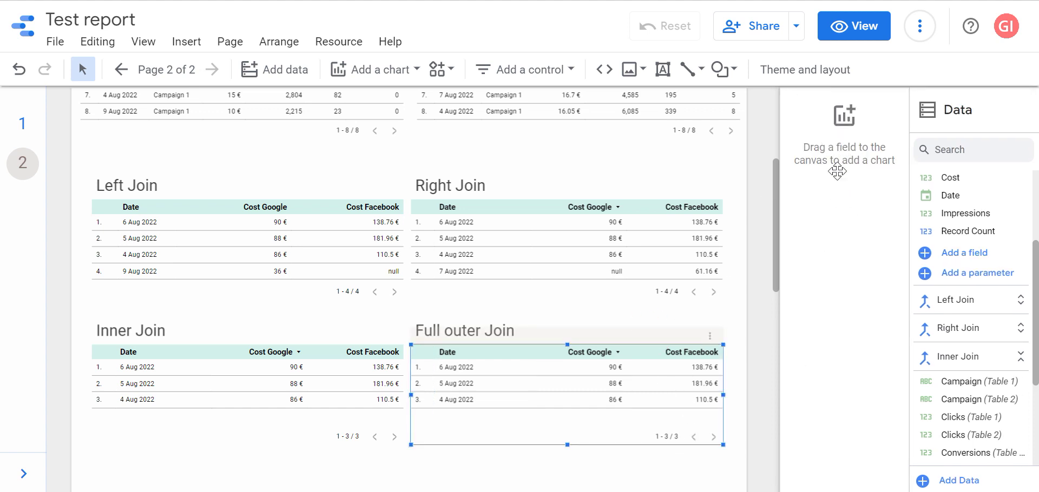
pyautogui.click(847, 202)
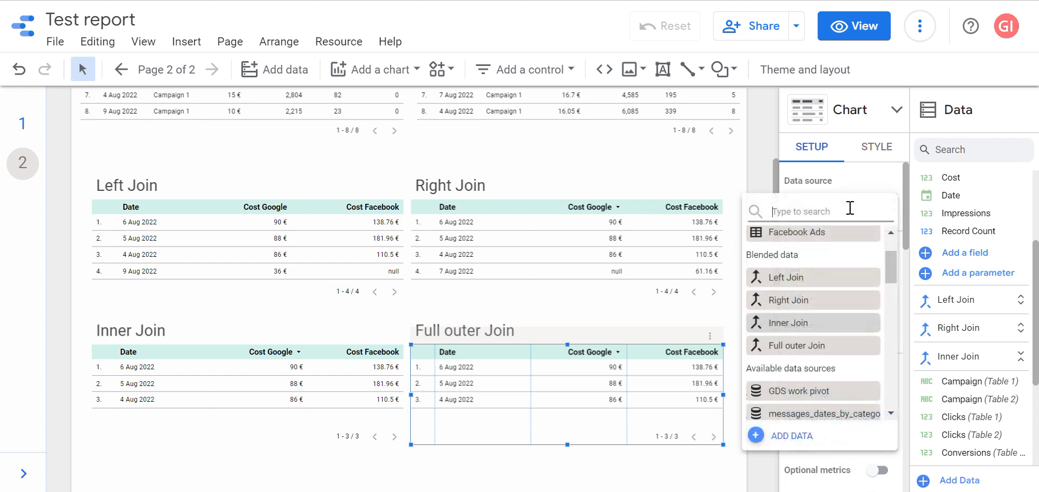
pyautogui.click(815, 345)
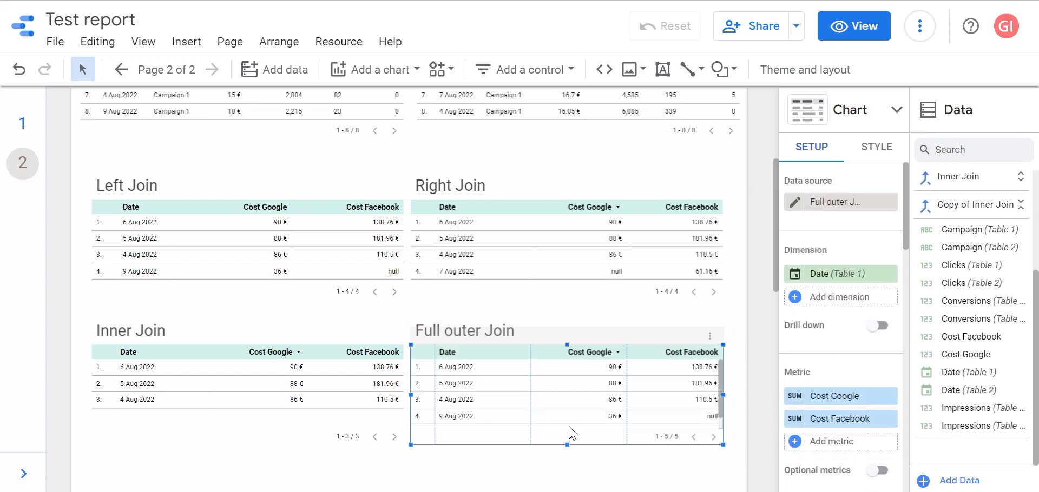
pyautogui.moveTo(566, 445); pyautogui.dragTo(571, 462)
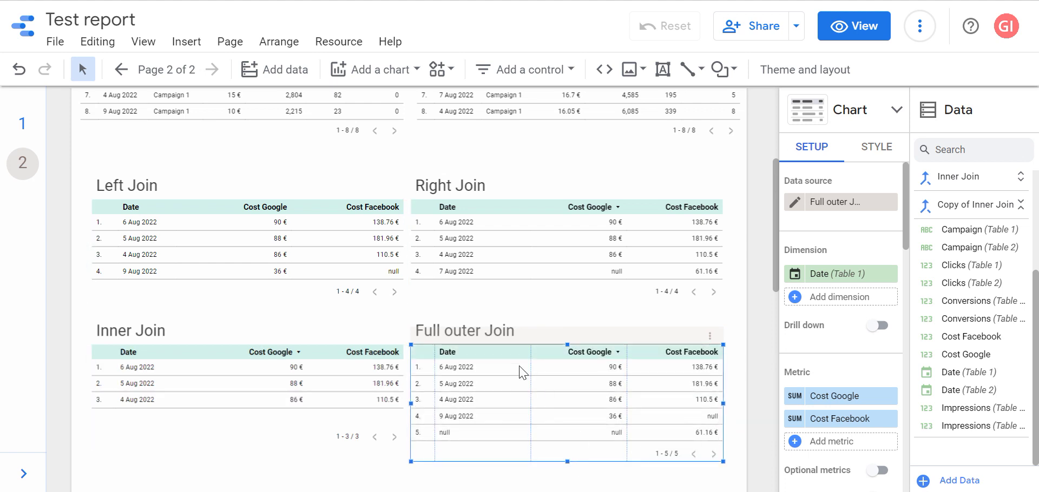
# - Add Date from Table 2 as a second dimension of the Full outer Join table
pyautogui.click(453, 349)
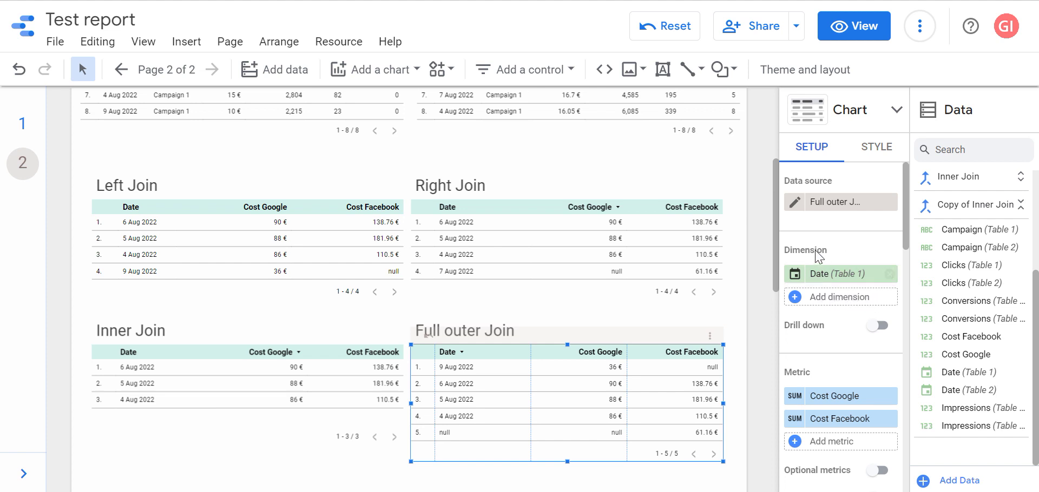
pyautogui.click(845, 297)
pyautogui.write('date')
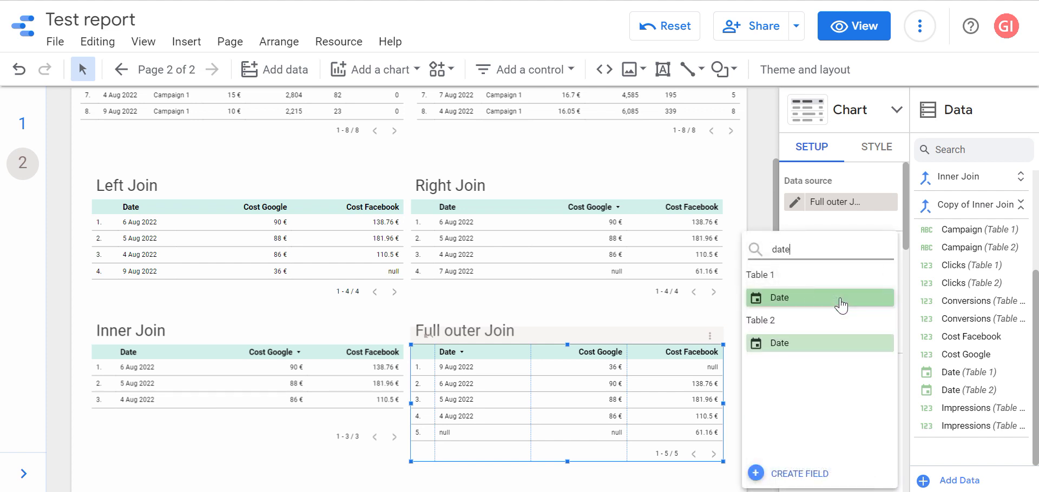
pyautogui.click(818, 343)
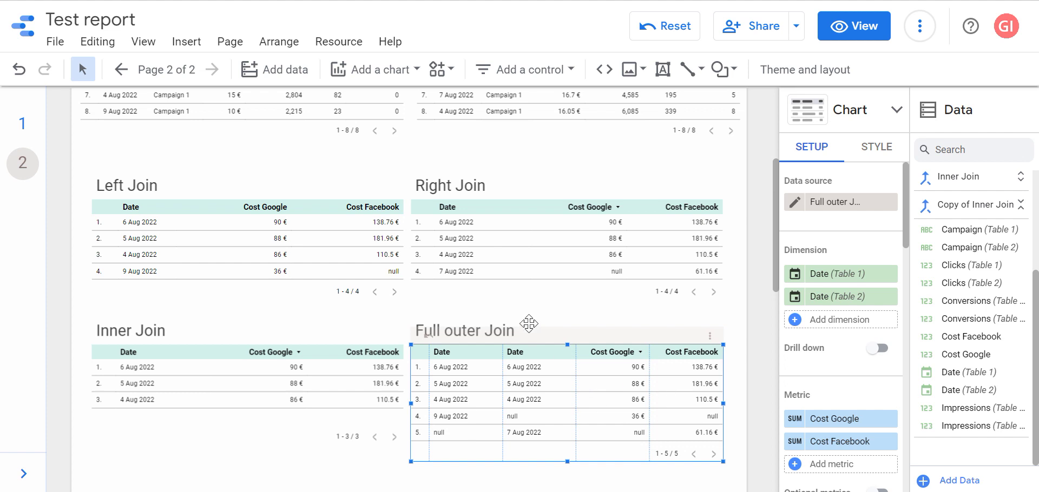
# - Rename the Full outer Join table's Date (Table 2) dimension Facebook Date and its Date (Table 1) dimension Google Date
pyautogui.click(797, 302)
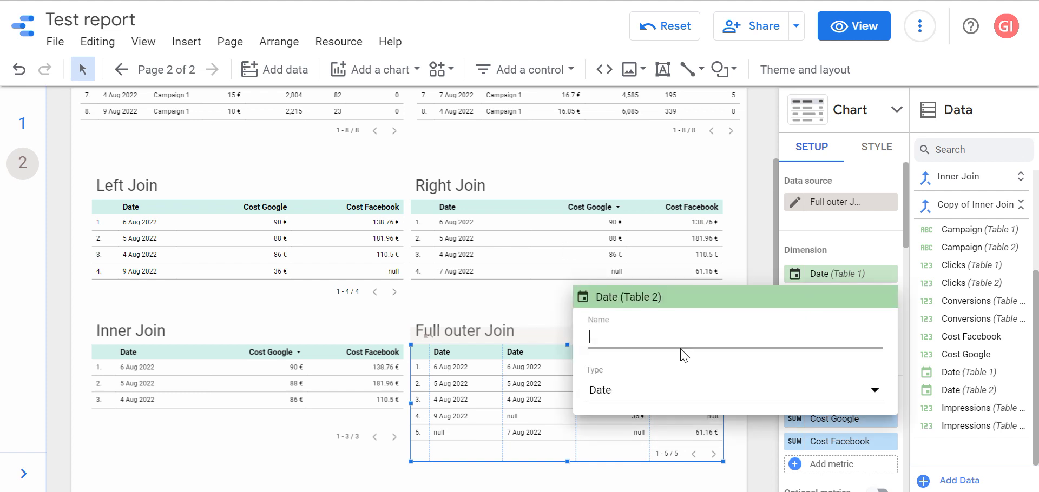
pyautogui.write('Facebook')
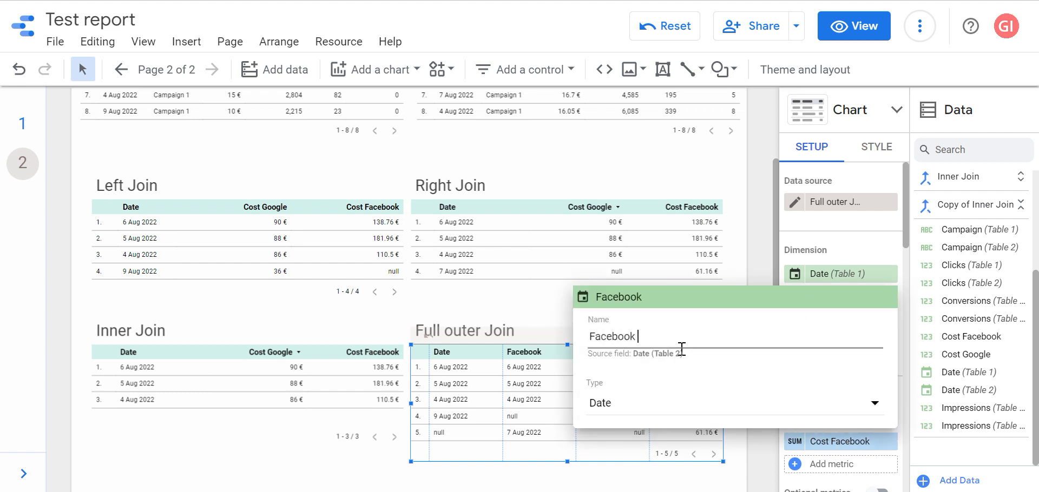
pyautogui.write(' Date')
pyautogui.click(752, 236)
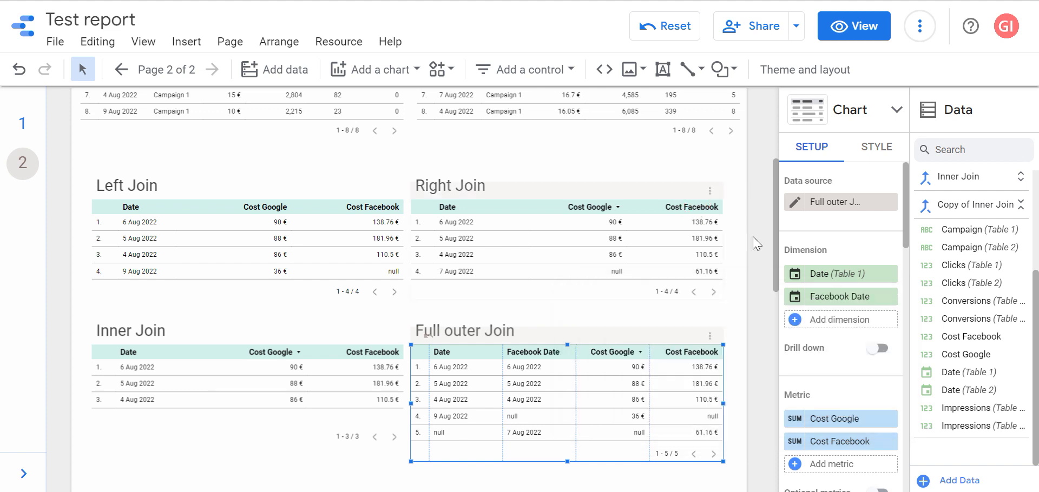
pyautogui.click(794, 273)
pyautogui.write('Google Date')
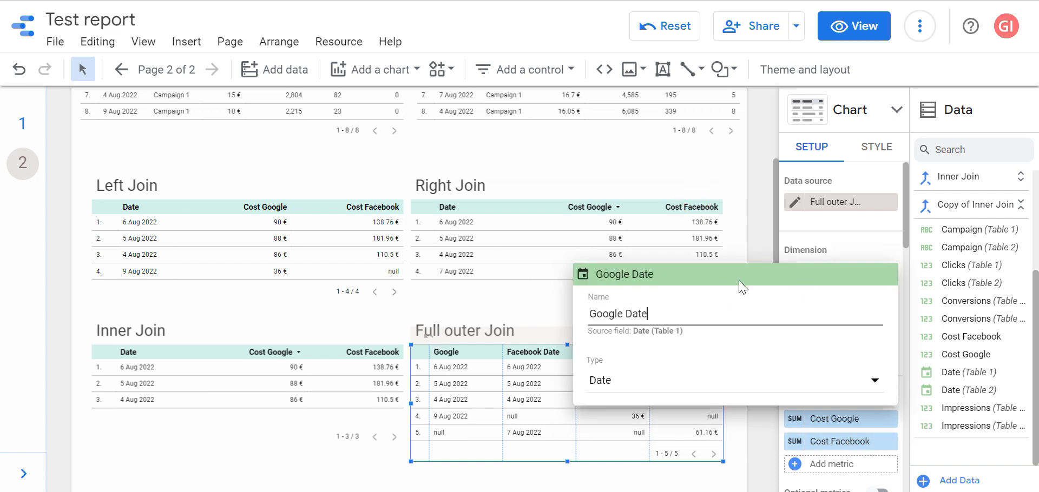
pyautogui.click(757, 246)
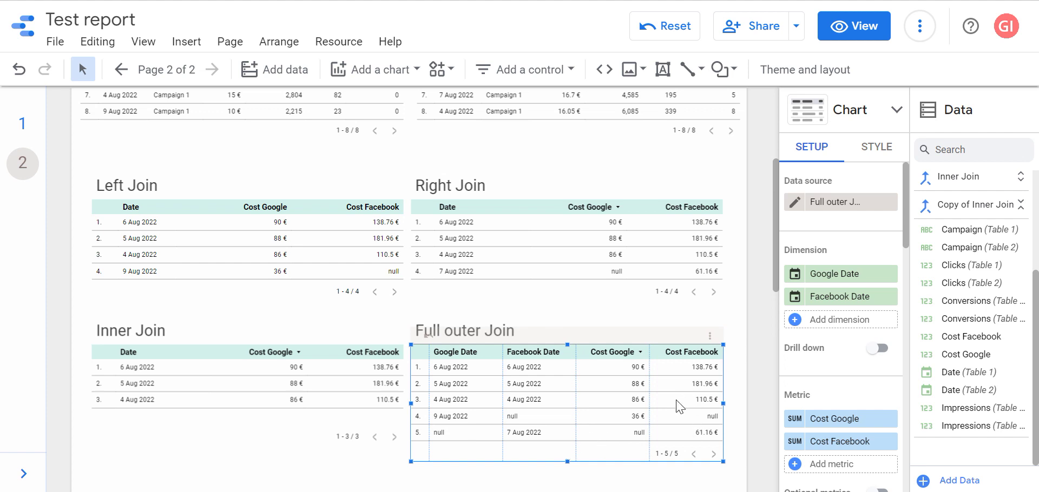
pyautogui.click(737, 346)
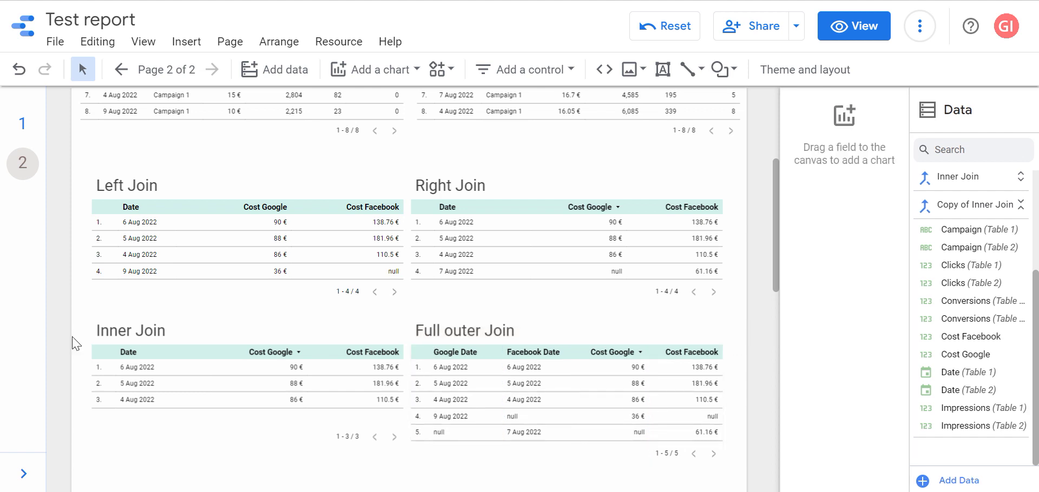
# - Duplicate the Inner Join title and its table and move the copies into the empty space below the originals
pyautogui.moveTo(70, 315); pyautogui.dragTo(231, 378)
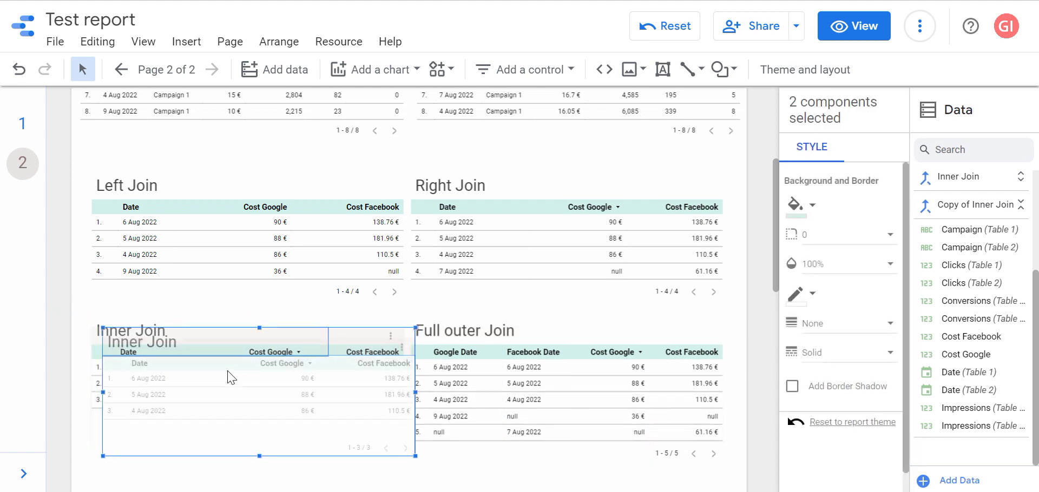
pyautogui.press('Down')
pyautogui.press('Down')
pyautogui.press('Down')
pyautogui.press('Down')
pyautogui.press('Down')
pyautogui.press('Down')
pyautogui.press('Down')
pyautogui.press('Down')
pyautogui.press('Down')
pyautogui.press('Down')
pyautogui.press('Down')
pyautogui.press('Down')
pyautogui.press('Down')
pyautogui.press('Down')
pyautogui.press('Down')
pyautogui.press('Down')
pyautogui.press('Down')
pyautogui.press('Down')
pyautogui.press('Down')
pyautogui.press('Down')
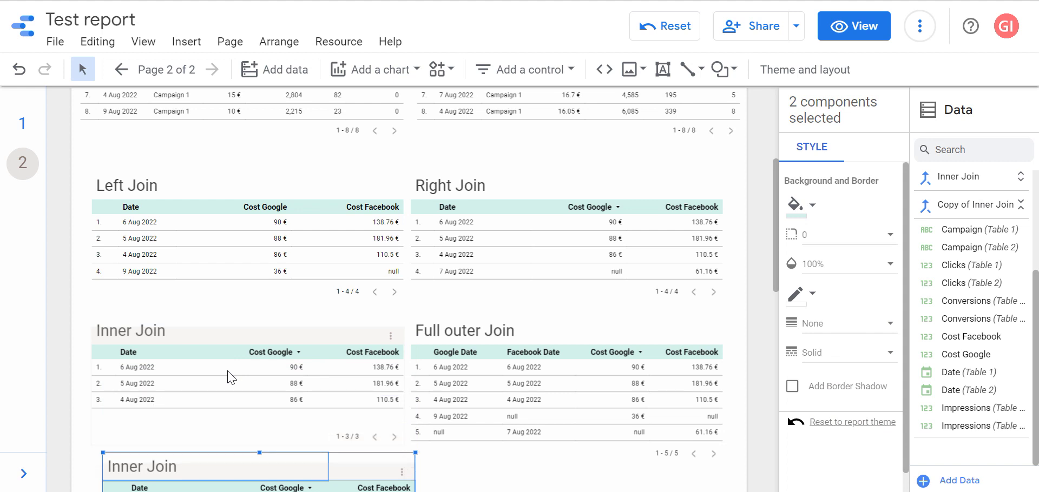
pyautogui.scroll(-3, 227, 377)
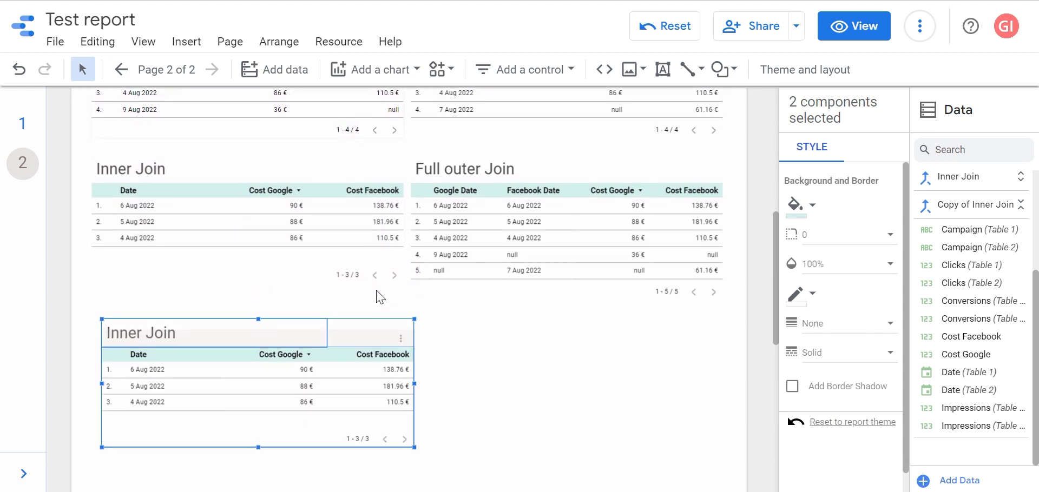
# - Align the copied title and table to the left edge of the original Inner Join table
pyautogui.keyDown('shift'); pyautogui.click(198, 239); pyautogui.keyUp('shift')
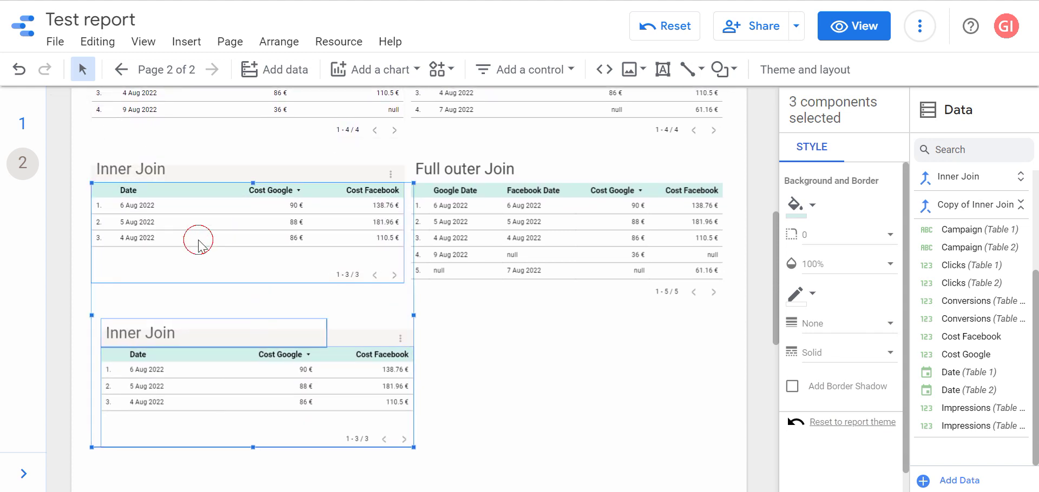
pyautogui.click(279, 41)
pyautogui.click(467, 102)
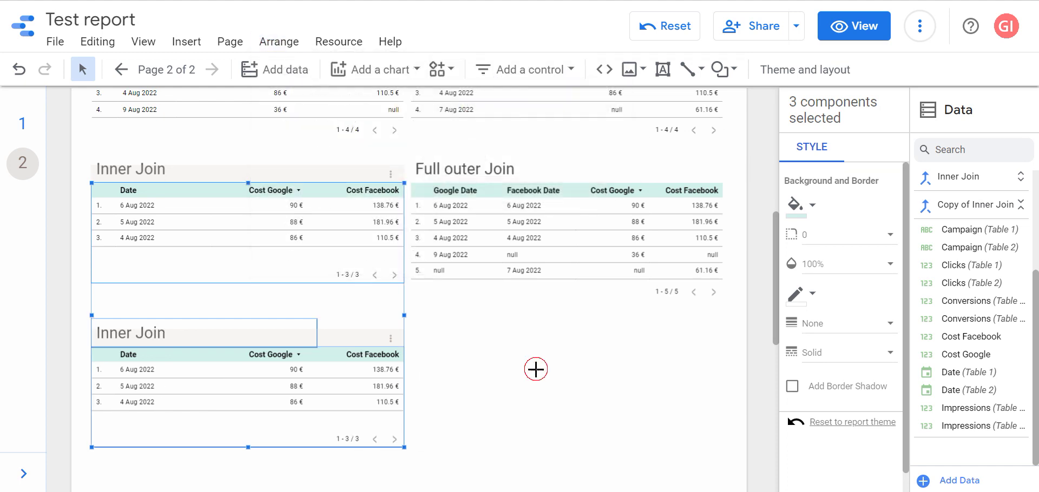
pyautogui.click(536, 369)
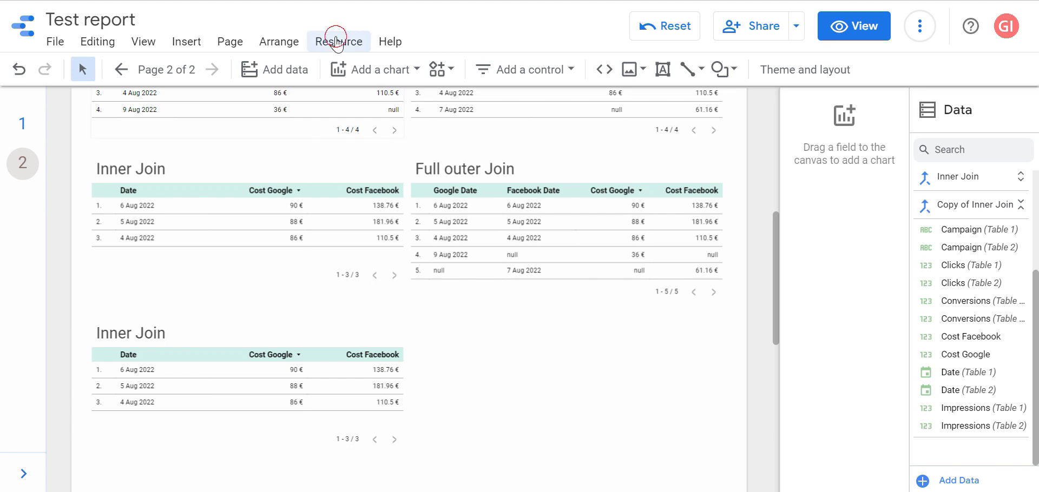
# - Duplicate the Inner Join blend and open the copy for editing
pyautogui.click(337, 41)
pyautogui.click(375, 96)
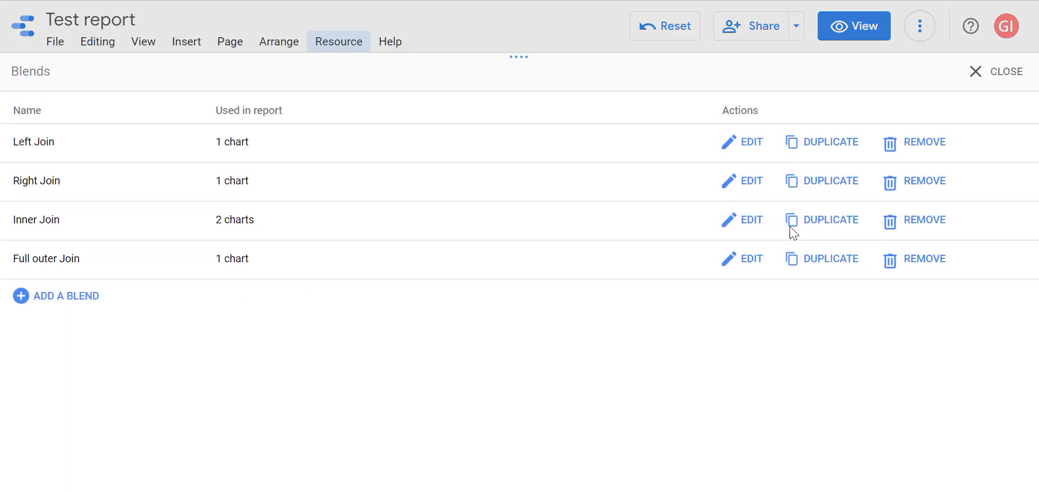
pyautogui.click(828, 221)
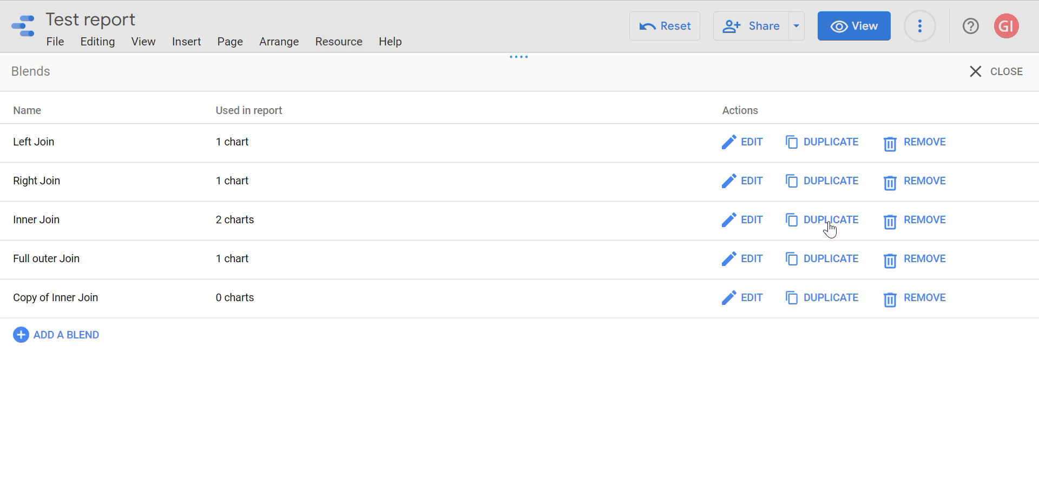
pyautogui.click(745, 301)
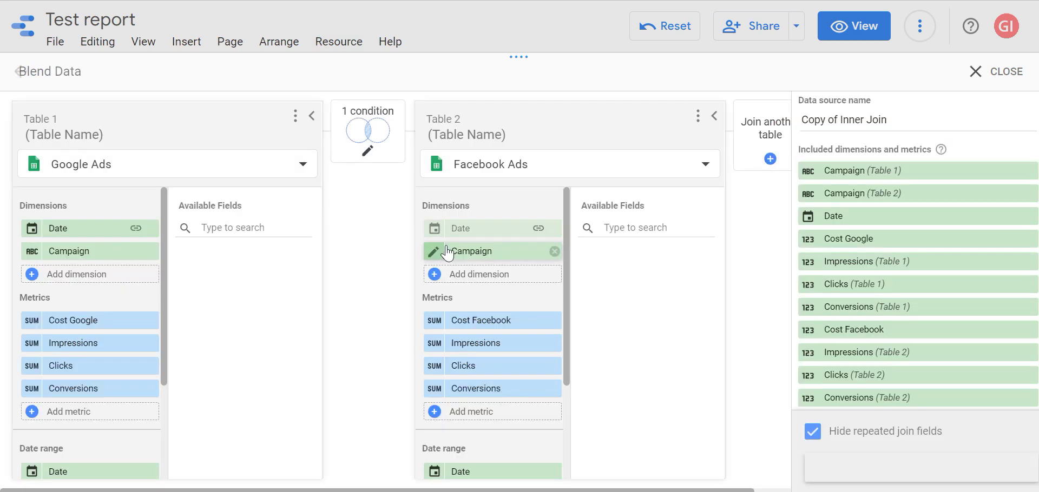
# - Set the join operator between the Google Ads and Facebook Ads tables to Cross in the copied blend
pyautogui.click(377, 155)
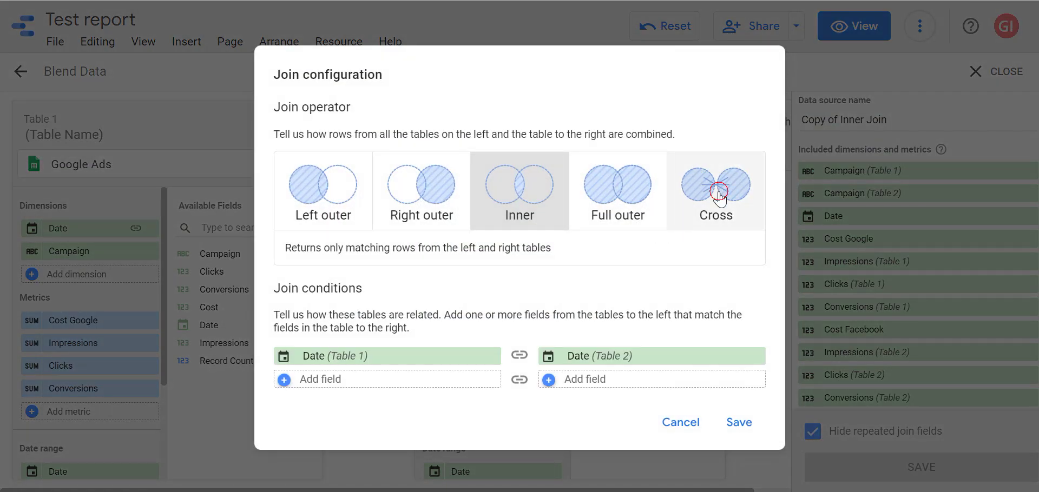
pyautogui.click(718, 191)
pyautogui.click(734, 419)
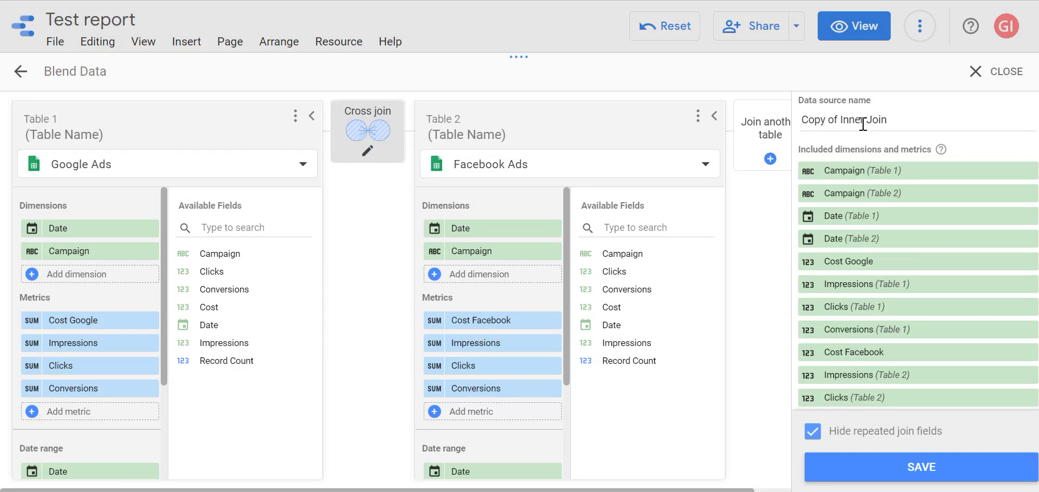
# - Rename the copied blend Cross Join, then save and close it
pyautogui.moveTo(864, 118); pyautogui.dragTo(645, 111)
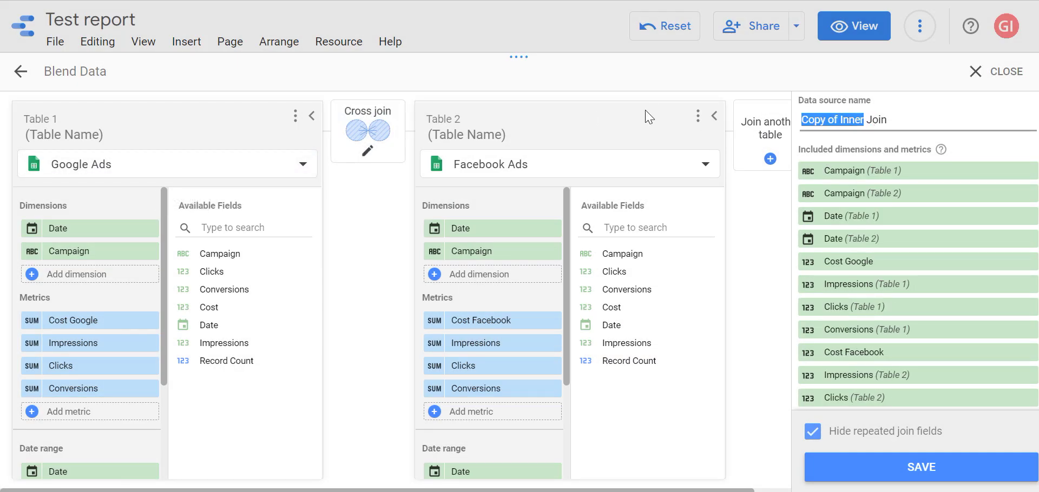
pyautogui.write('Cross')
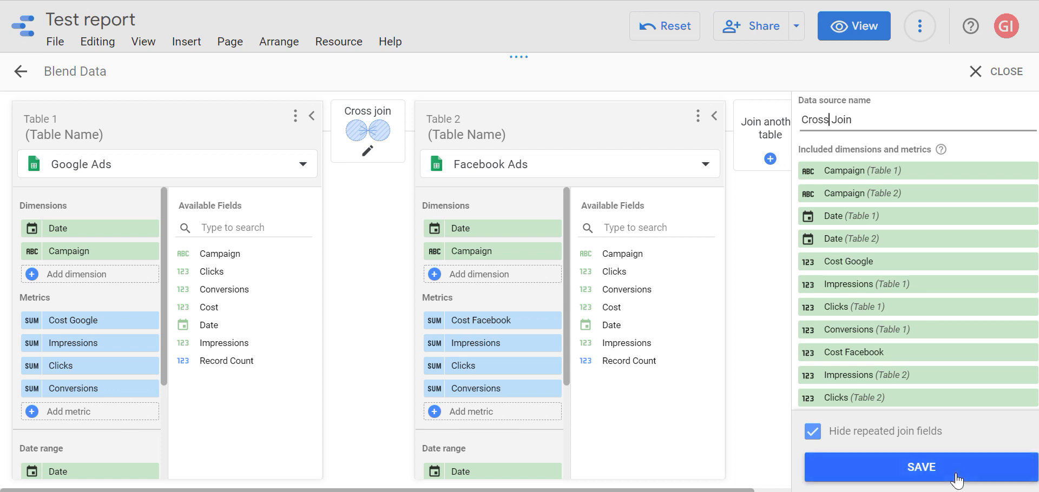
pyautogui.click(913, 476)
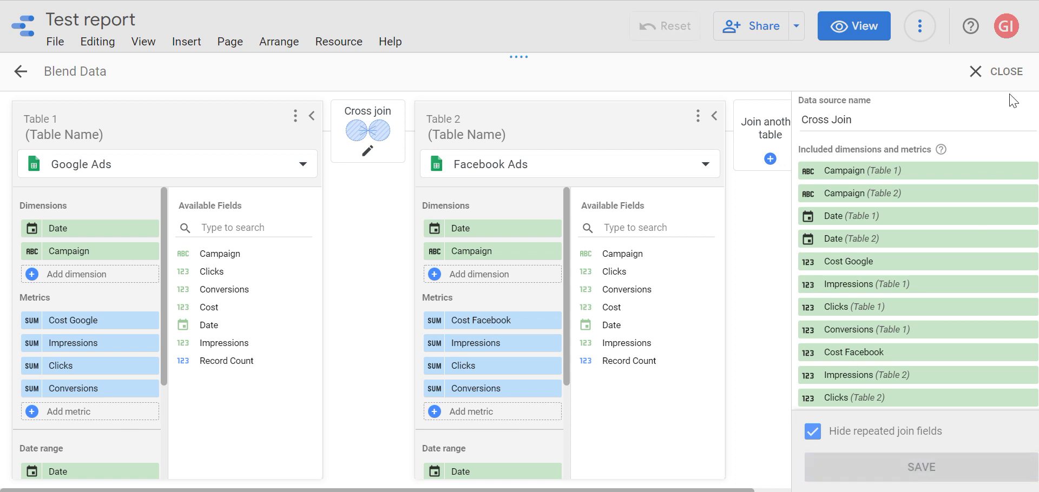
pyautogui.click(996, 71)
# - Change the copied Inner Join title at the lower end of the page to Cross Join
pyautogui.click(145, 333)
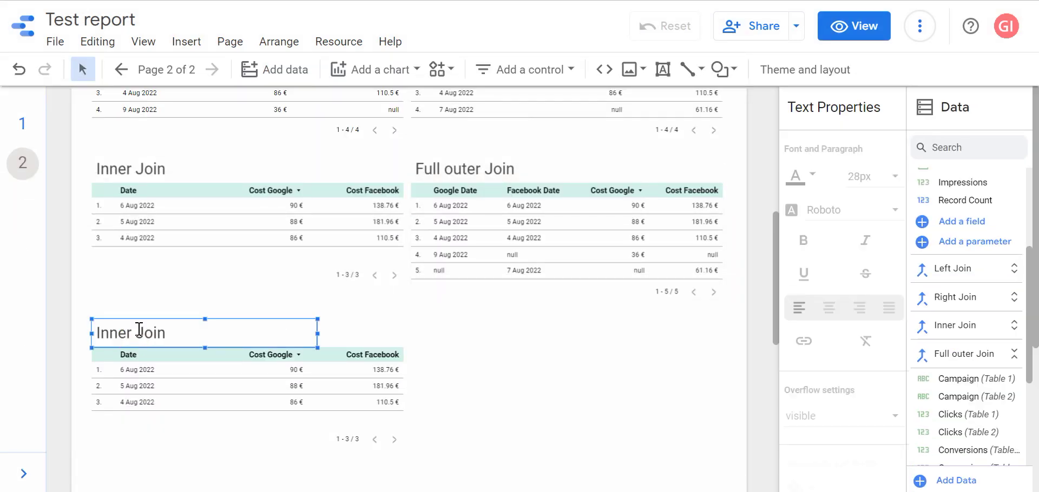
pyautogui.doubleClick(114, 333)
pyautogui.write('Cross')
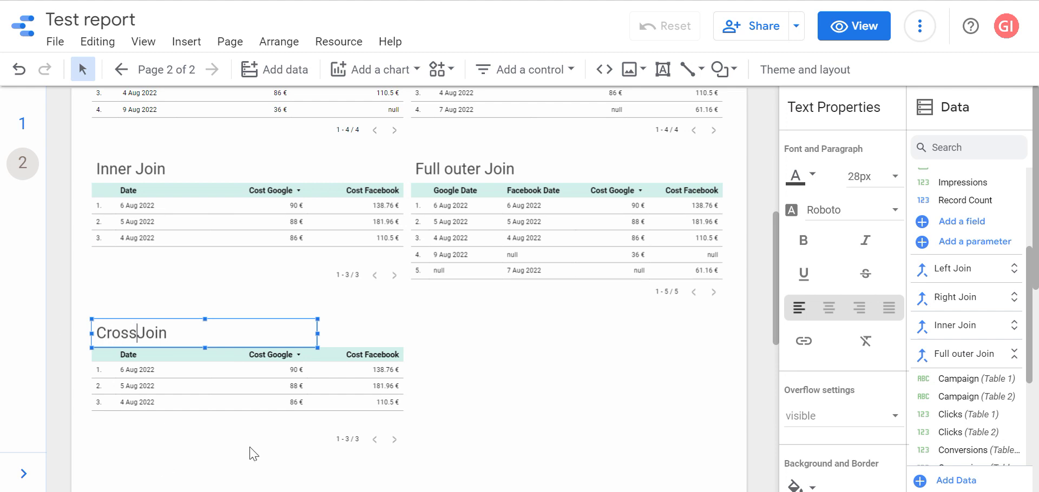
# - Switch the table under the Cross Join title to the Cross Join blend and increase the table's height
pyautogui.click(368, 395)
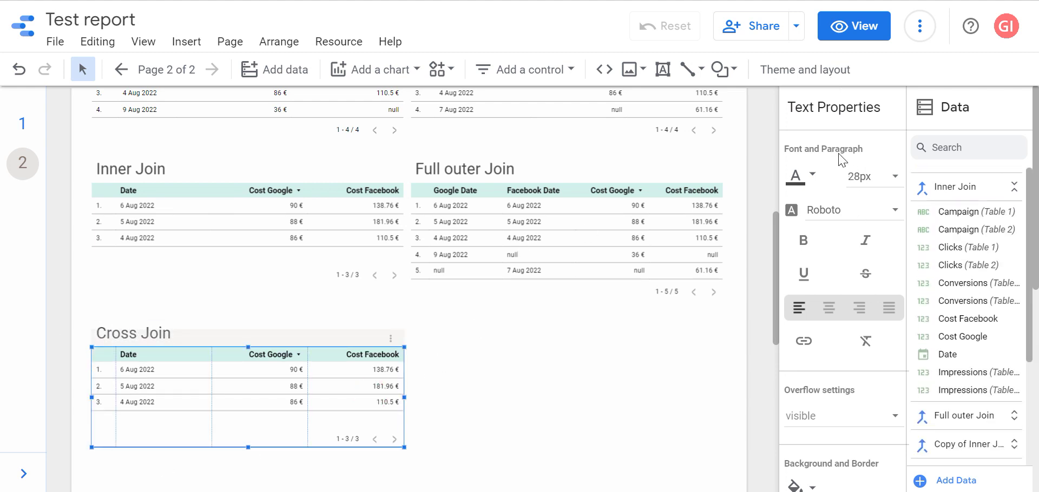
pyautogui.click(820, 152)
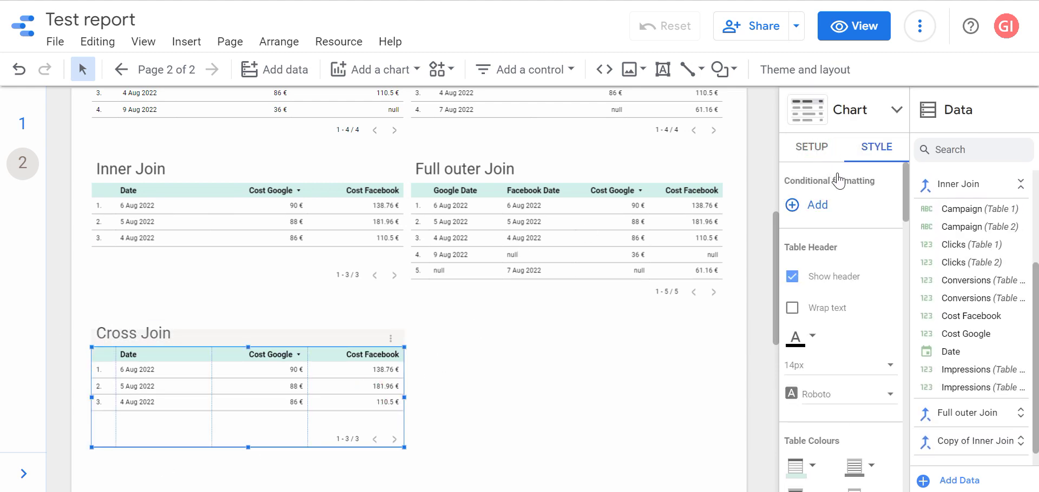
pyautogui.click(837, 202)
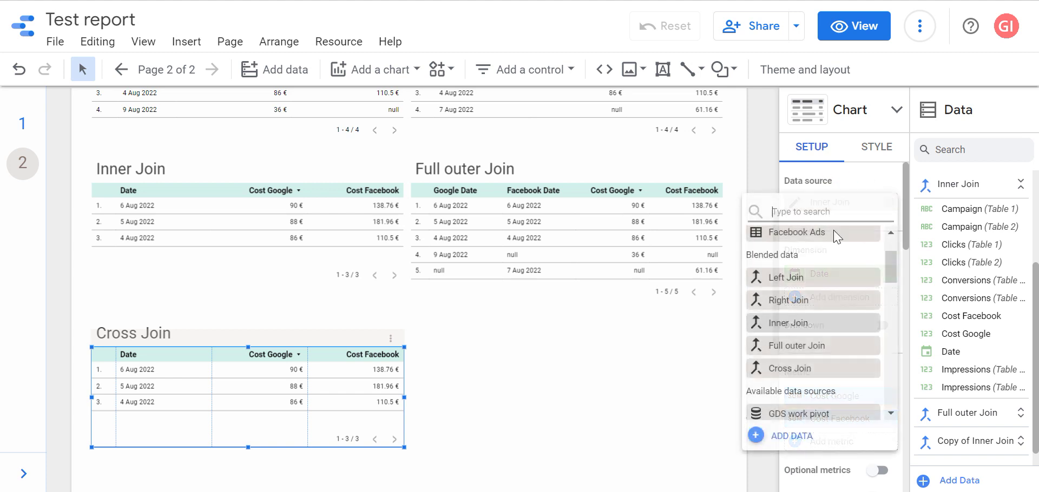
pyautogui.click(827, 370)
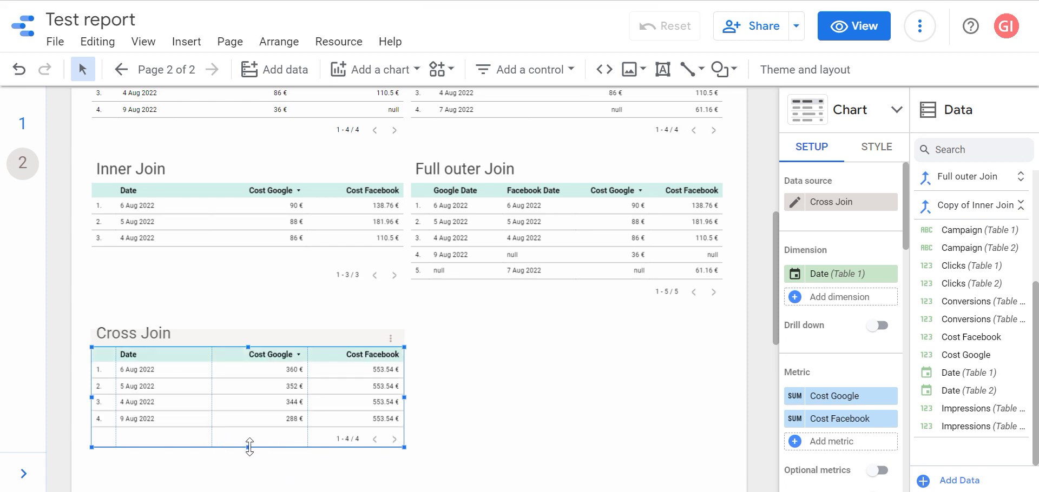
pyautogui.moveTo(250, 447); pyautogui.dragTo(260, 473)
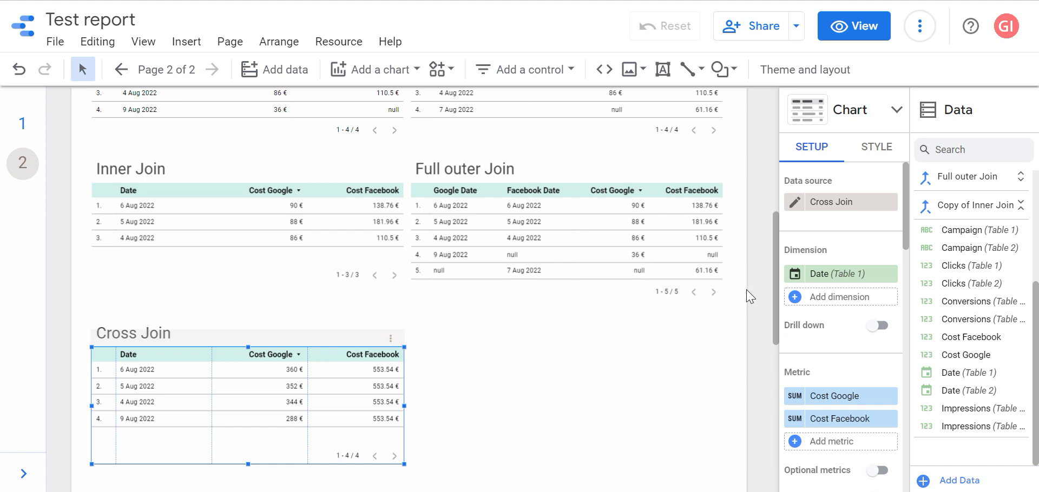
# - Show a summary row in the Full outer Join table and increase the table's height to fit it
pyautogui.click(301, 208)
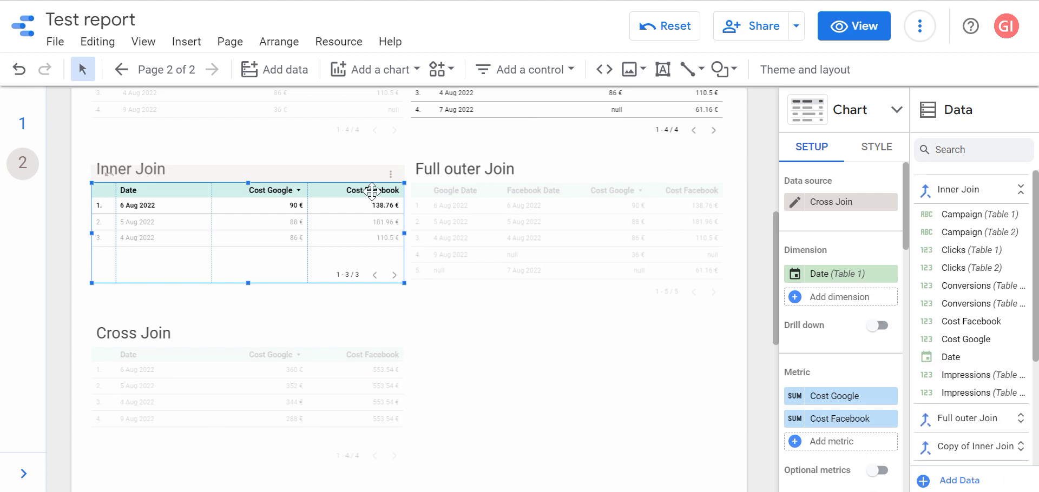
pyautogui.click(583, 195)
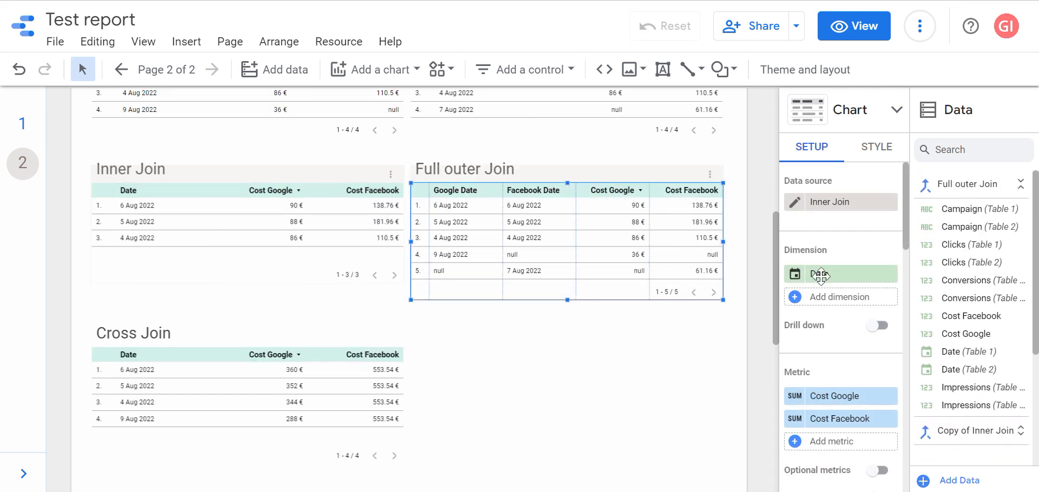
pyautogui.scroll(-4, 877, 377)
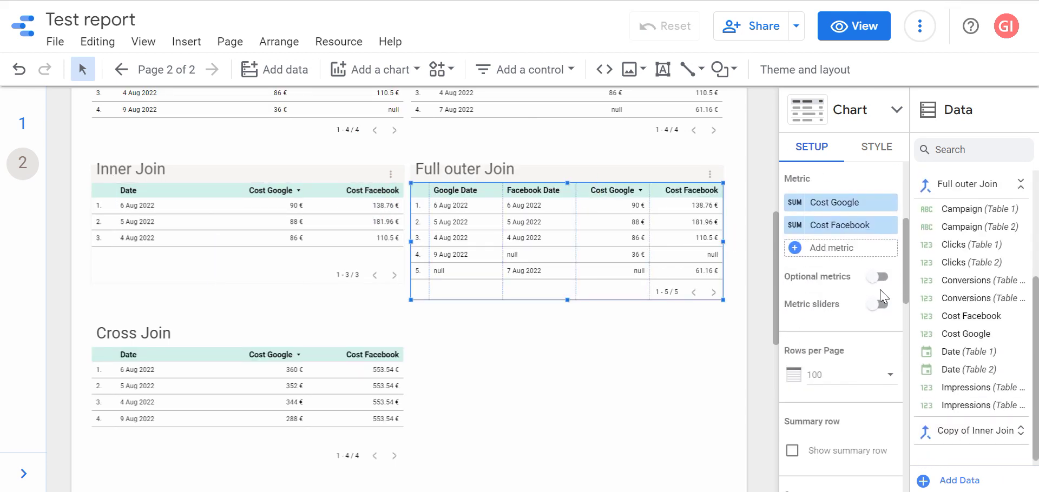
pyautogui.click(853, 459)
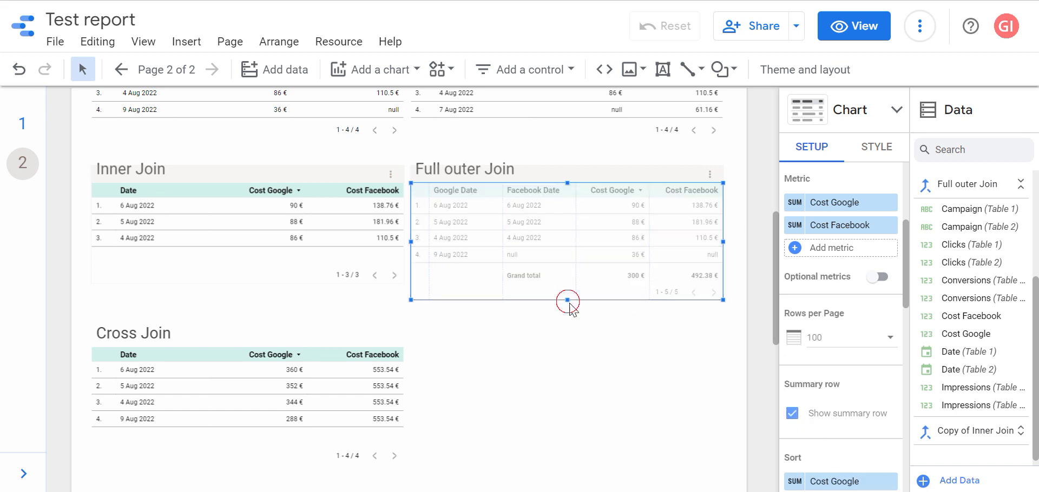
pyautogui.moveTo(567, 298); pyautogui.dragTo(573, 321)
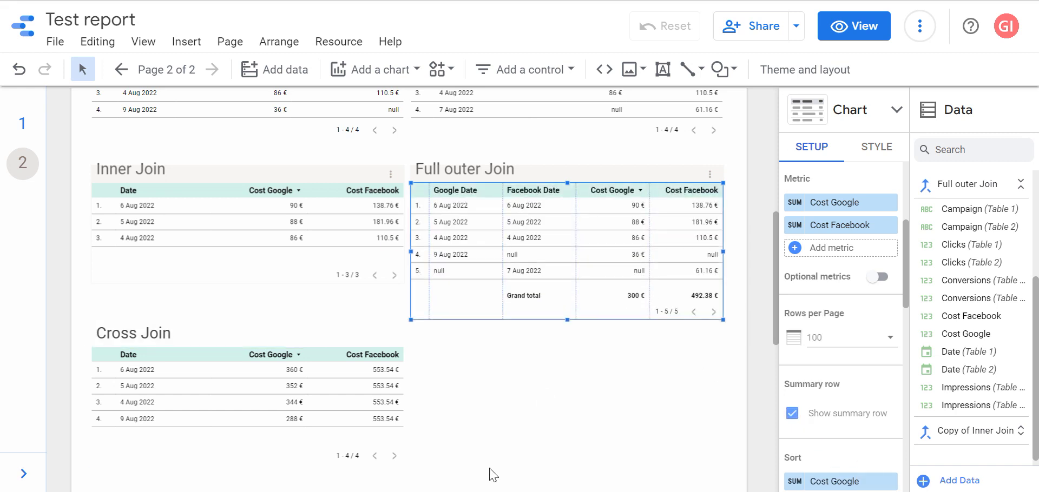
pyautogui.click(300, 395)
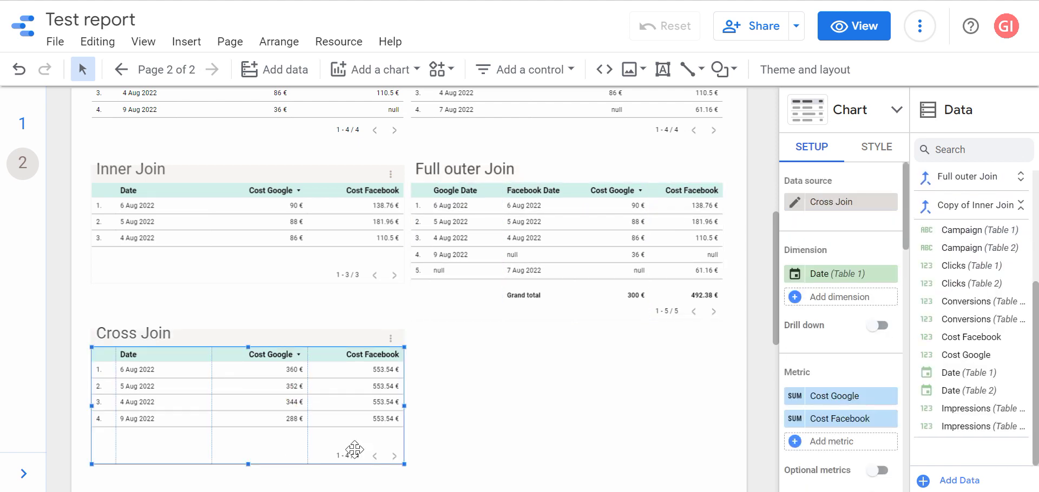
pyautogui.click(830, 297)
pyautogui.scroll(-3, 816, 403)
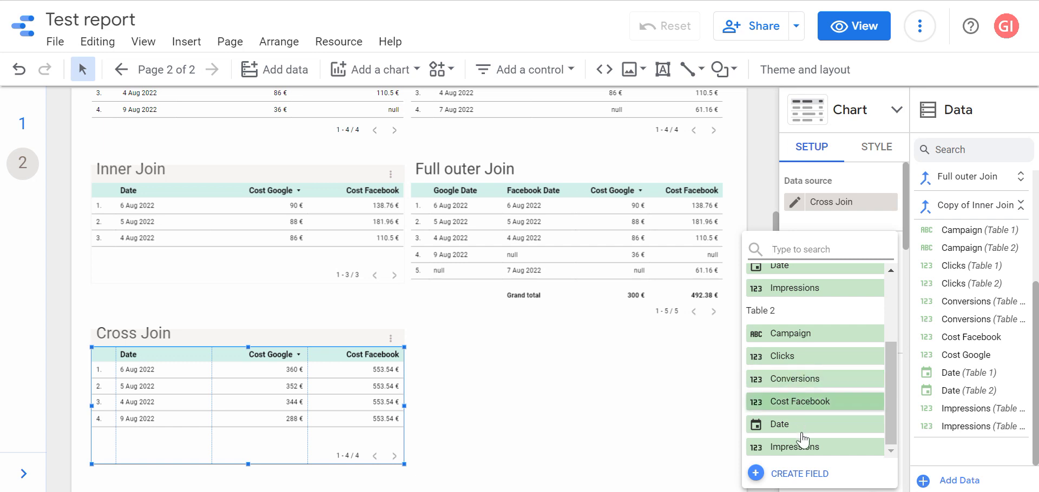
pyautogui.scroll(3, 823, 398)
pyautogui.click(825, 392)
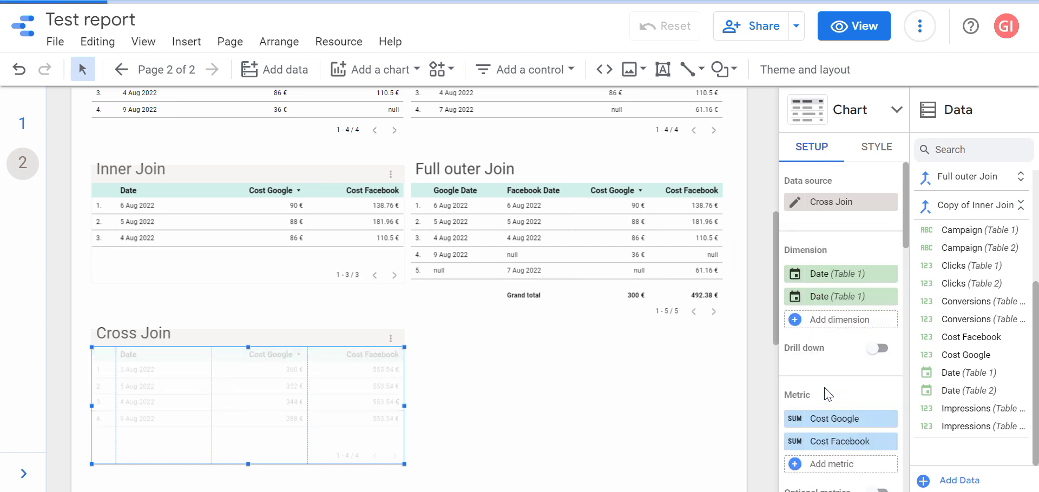
pyautogui.click(887, 297)
# - Add Date from Table 2 as a second dimension of the Cross Join table
pyautogui.click(839, 297)
pyautogui.write('date')
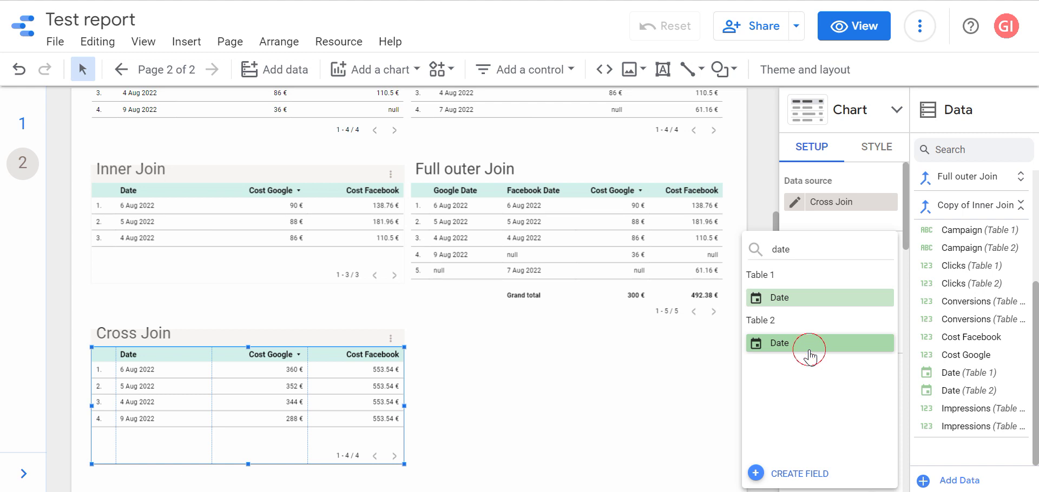
pyautogui.click(810, 357)
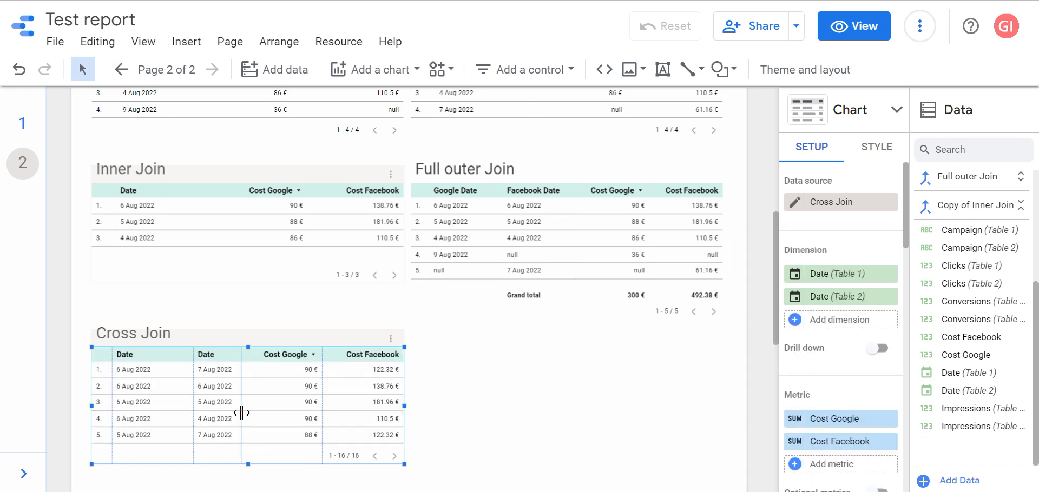
# - Resize the Cross Join table with a narrower first Date column and more height, and sort it by that column in descending order
pyautogui.moveTo(242, 373)
pyautogui.mouseDown()
pyautogui.moveTo(248, 367)
pyautogui.moveTo(171, 353)
pyautogui.mouseUp()
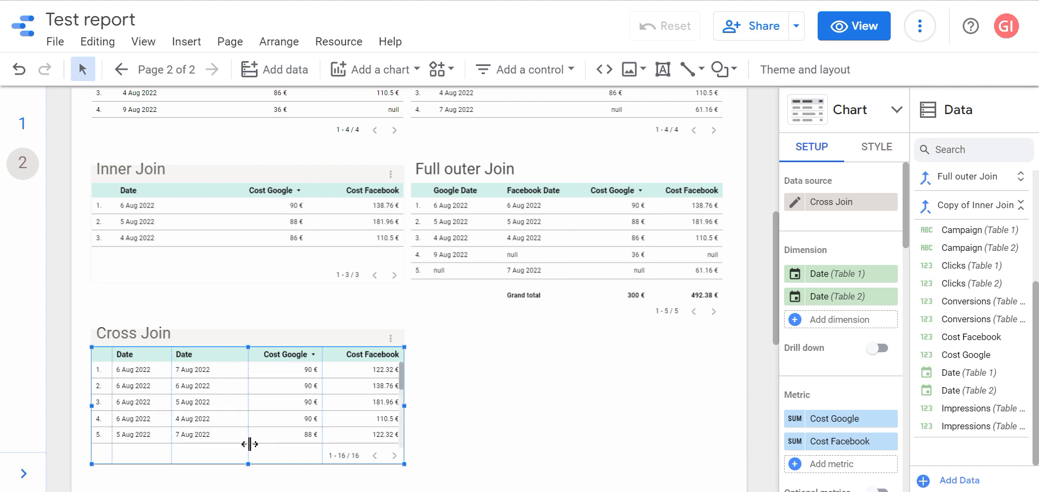
pyautogui.scroll(-3, 239, 361)
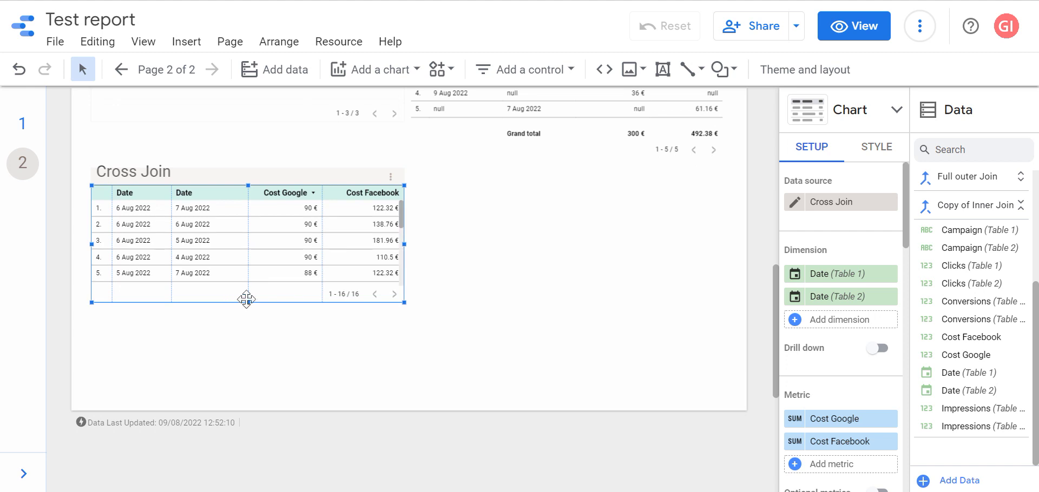
pyautogui.moveTo(247, 299); pyautogui.dragTo(247, 389)
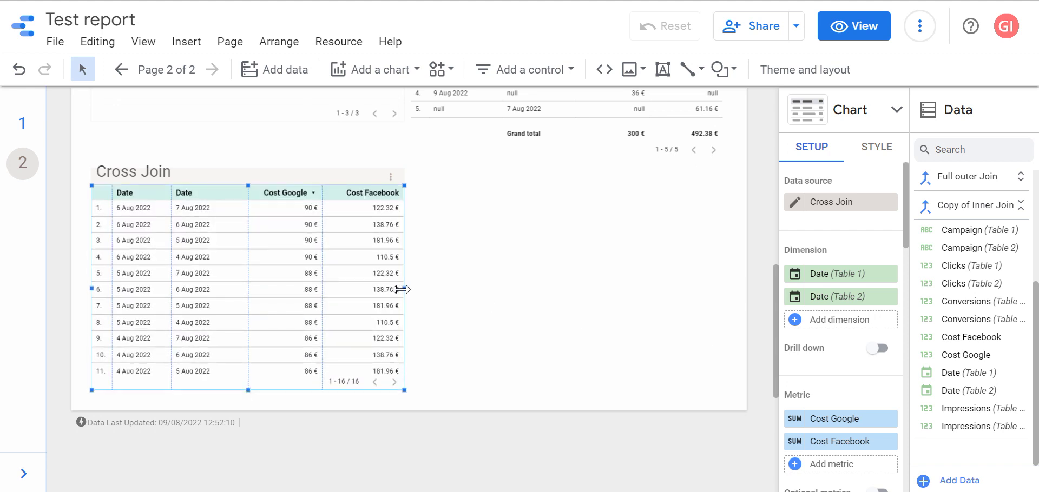
pyautogui.click(136, 196)
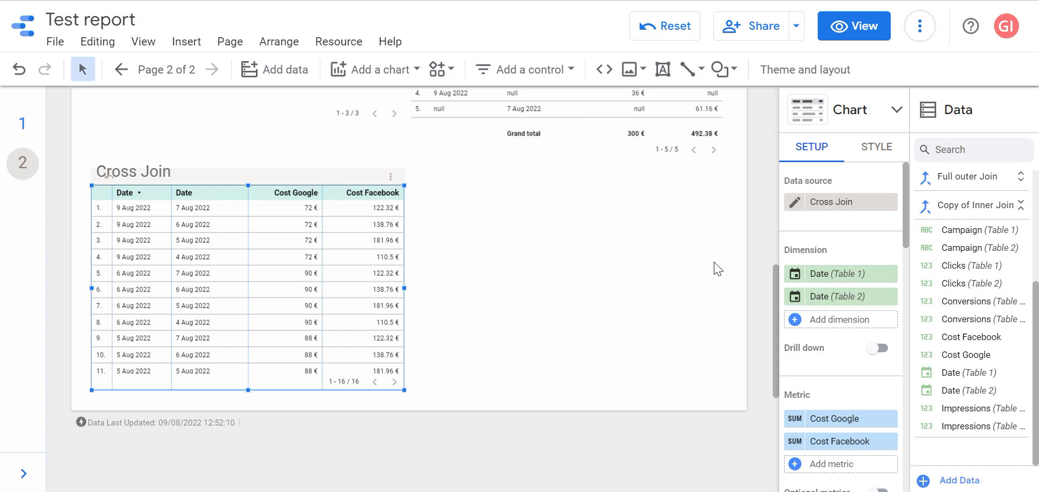
# - Compare the Google Ads and Facebook Ads source tables with the Left, Right, Inner, Full outer and Cross Join tables
pyautogui.scroll(10, 572, 297)
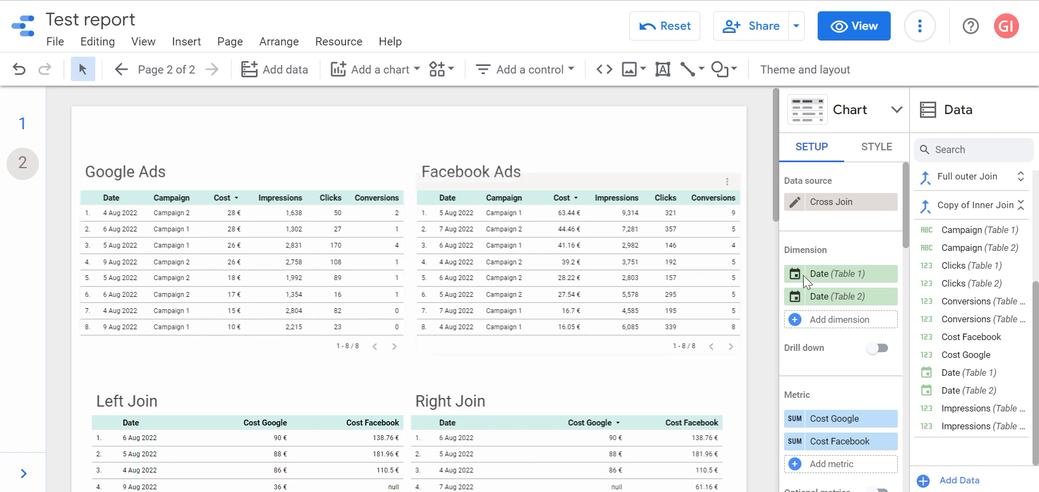
pyautogui.scroll(-2, 762, 246)
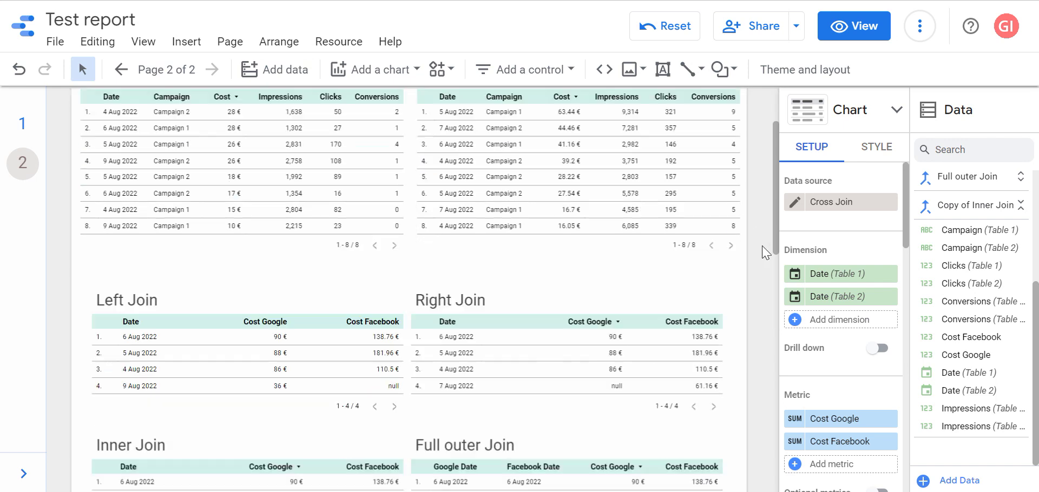
pyautogui.scroll(-5, 761, 246)
pyautogui.scroll(6, 762, 246)
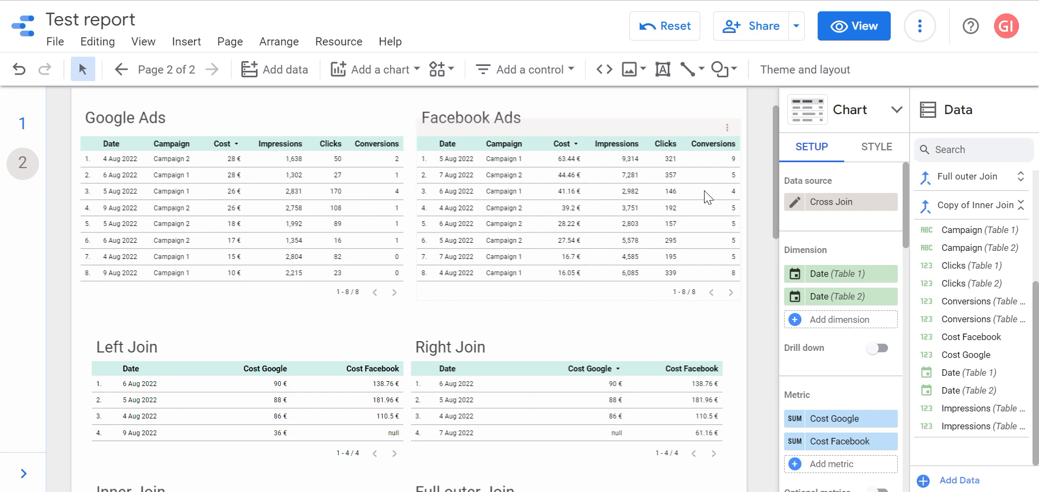
pyautogui.scroll(-5, 772, 324)
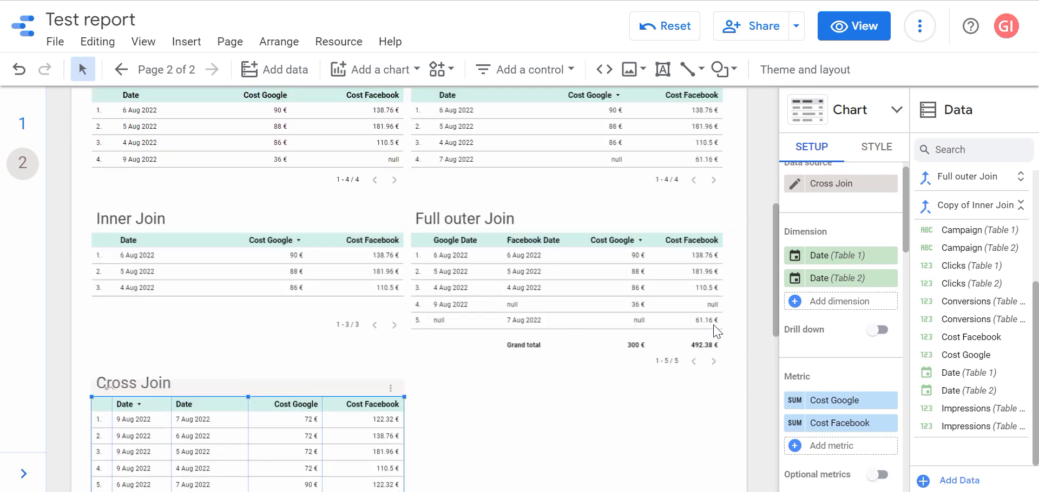
pyautogui.scroll(6, 479, 182)
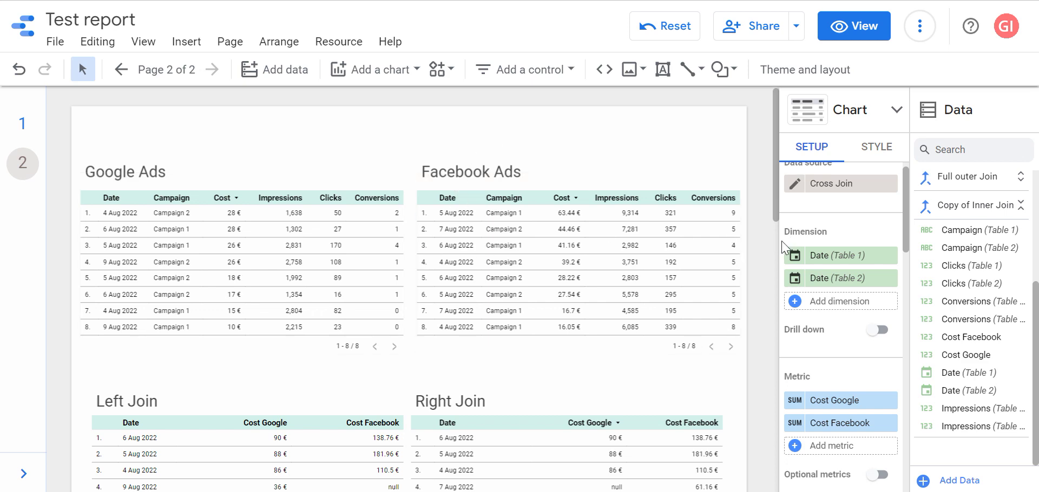
pyautogui.scroll(-5, 783, 250)
pyautogui.scroll(-10, 746, 403)
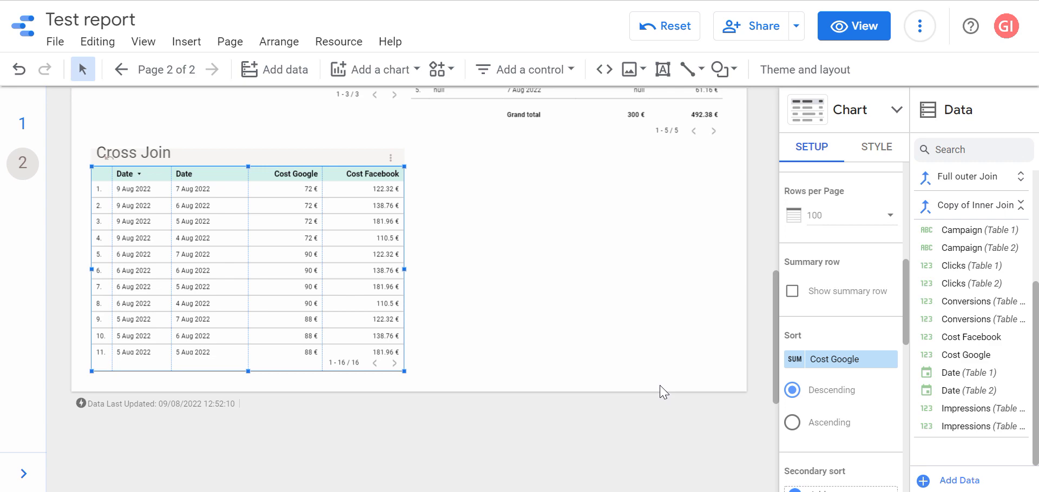
pyautogui.scroll(7, 661, 301)
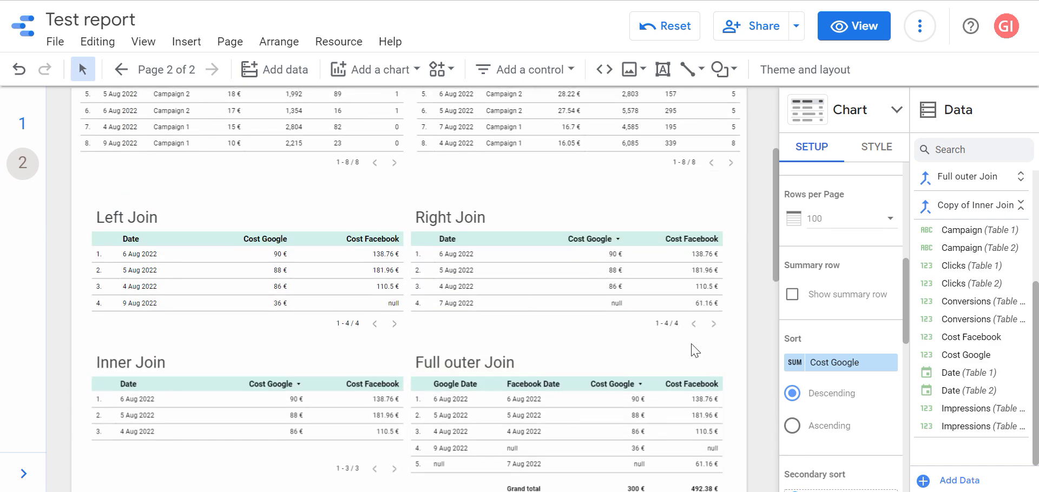
pyautogui.scroll(3, 763, 193)
pyautogui.scroll(1, 760, 188)
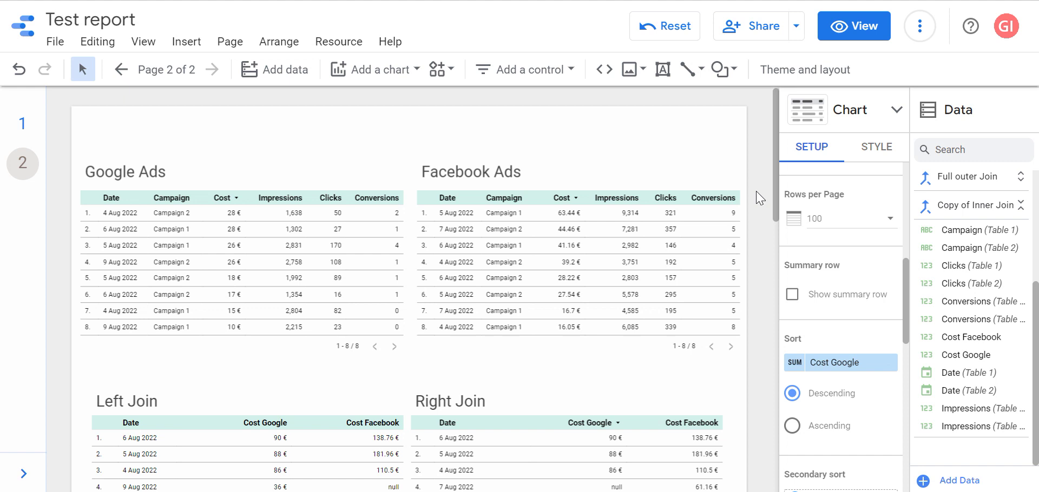
pyautogui.scroll(-4, 755, 192)
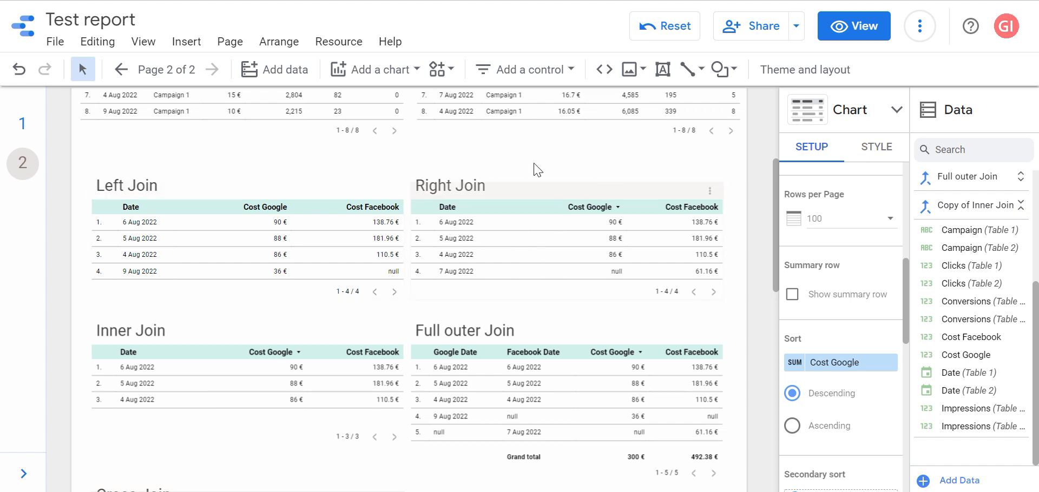
# - Examine the fields and data freshness setting of the added Google Ads data source, and return to the report without changes
pyautogui.click(339, 41)
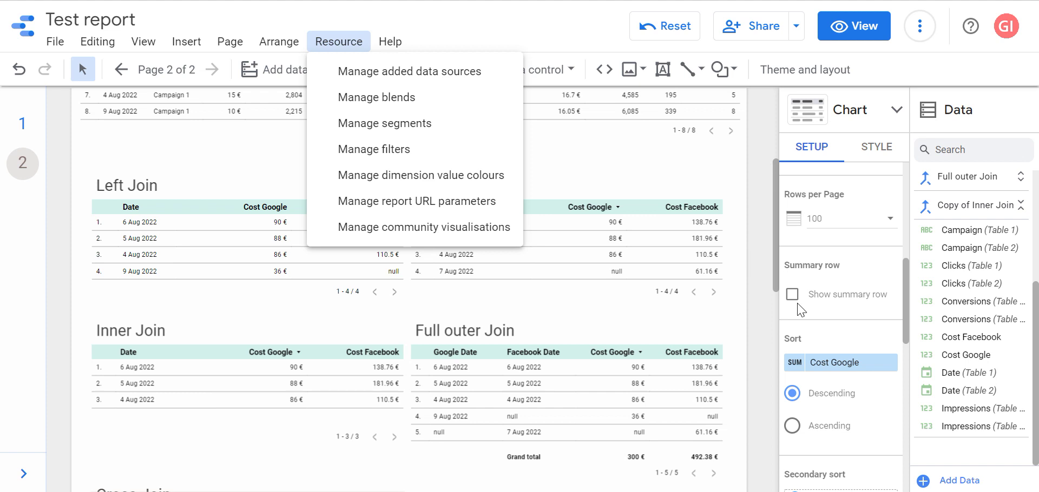
pyautogui.click(760, 136)
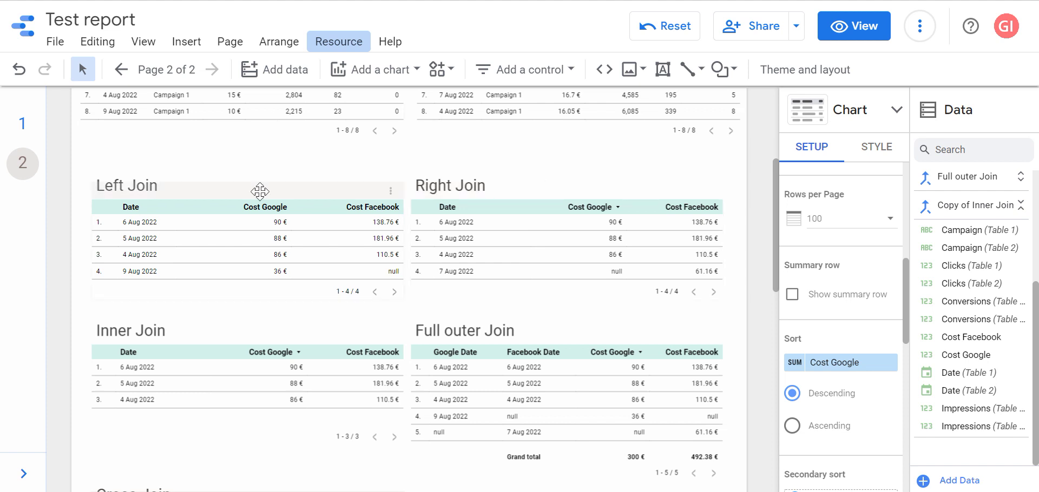
pyautogui.click(334, 42)
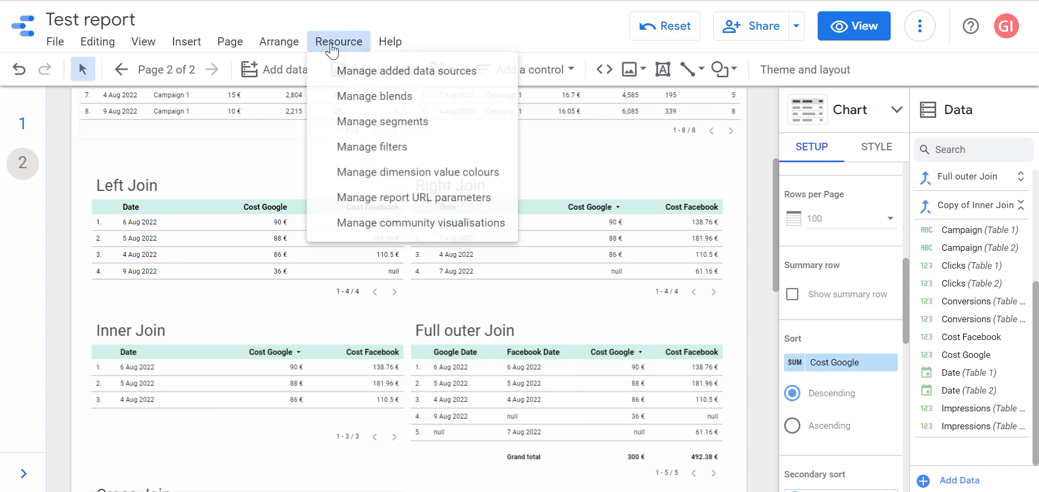
pyautogui.click(375, 76)
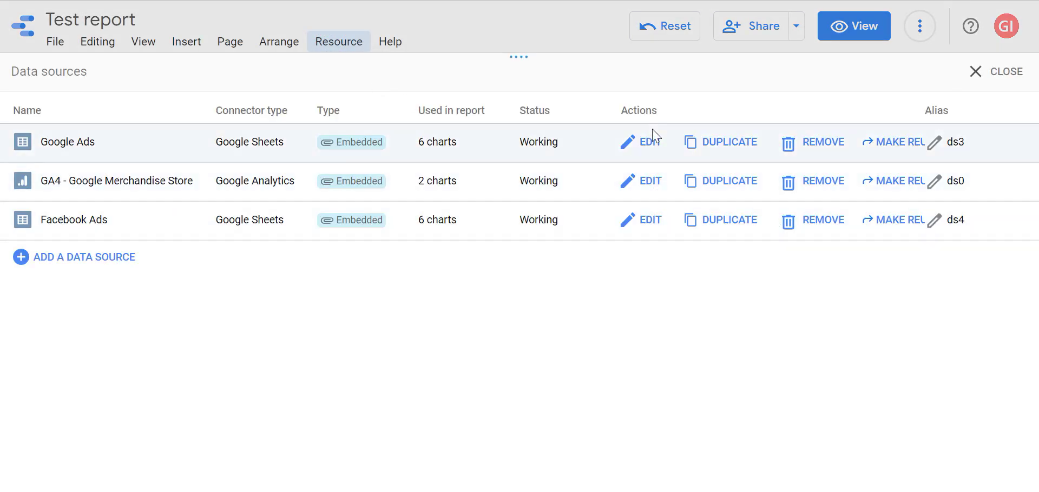
pyautogui.click(649, 144)
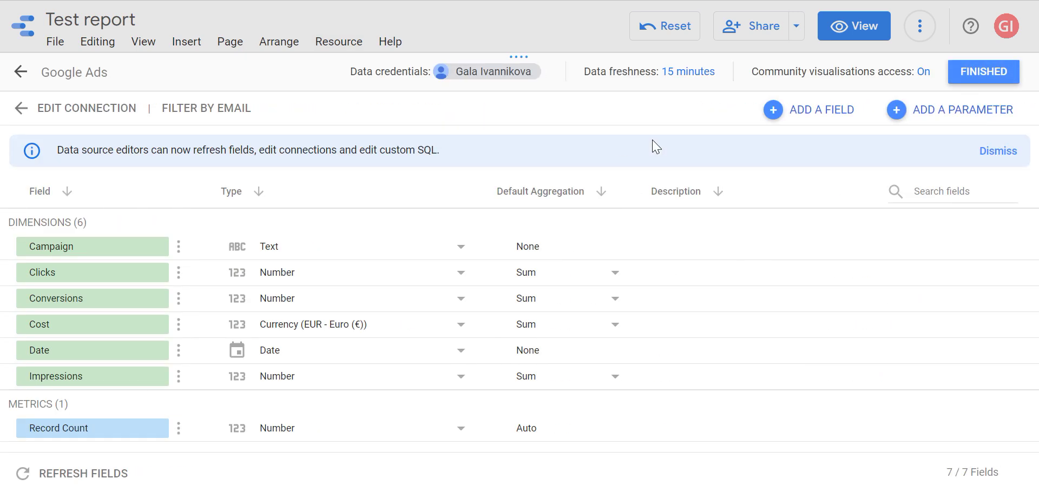
pyautogui.click(663, 72)
pyautogui.click(613, 353)
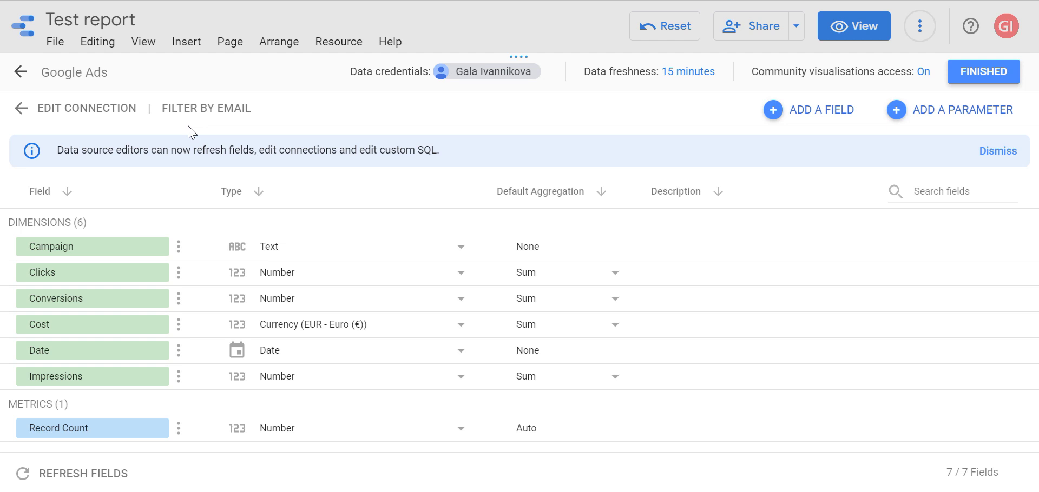
pyautogui.click(995, 72)
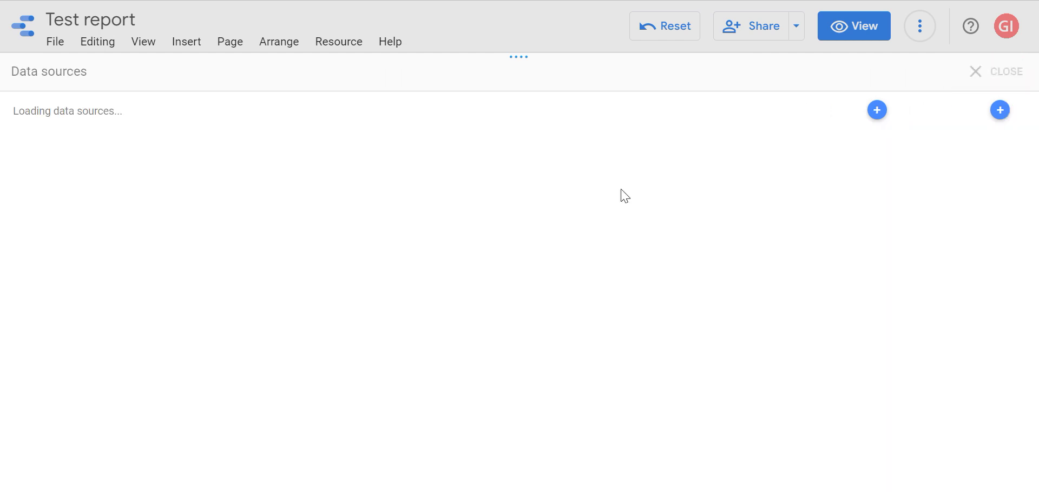
pyautogui.click(993, 72)
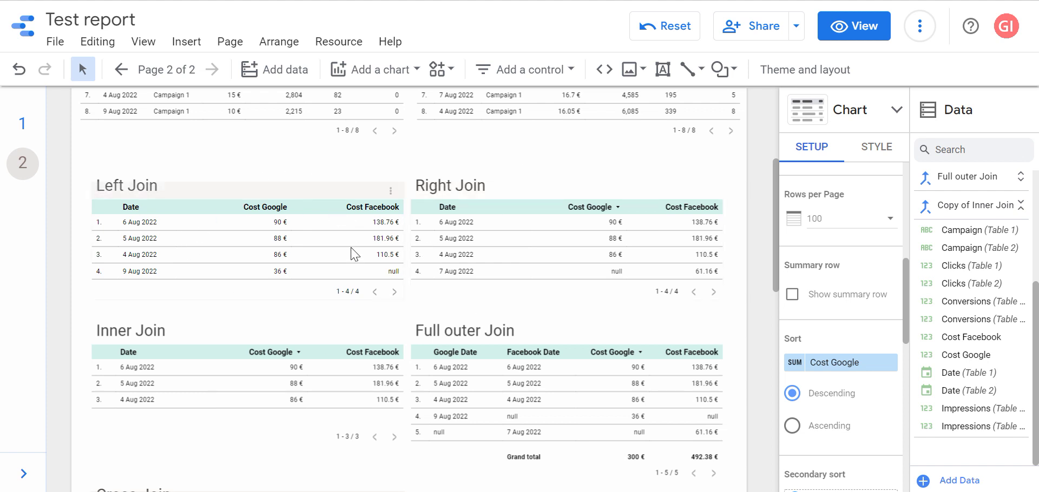
# - Copy the Full outer Join table and place the copy in the empty space beside the Cross Join table
pyautogui.scroll(-5, 676, 290)
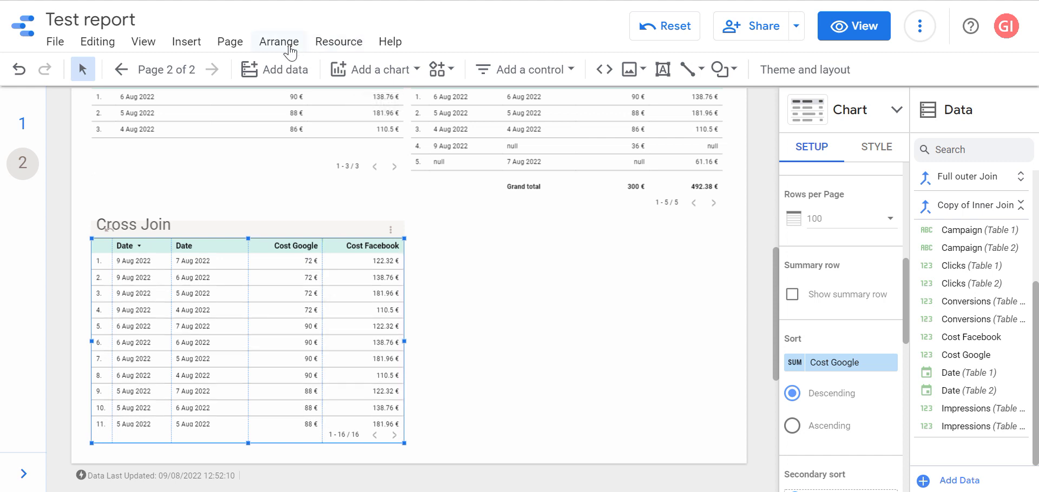
pyautogui.click(483, 178)
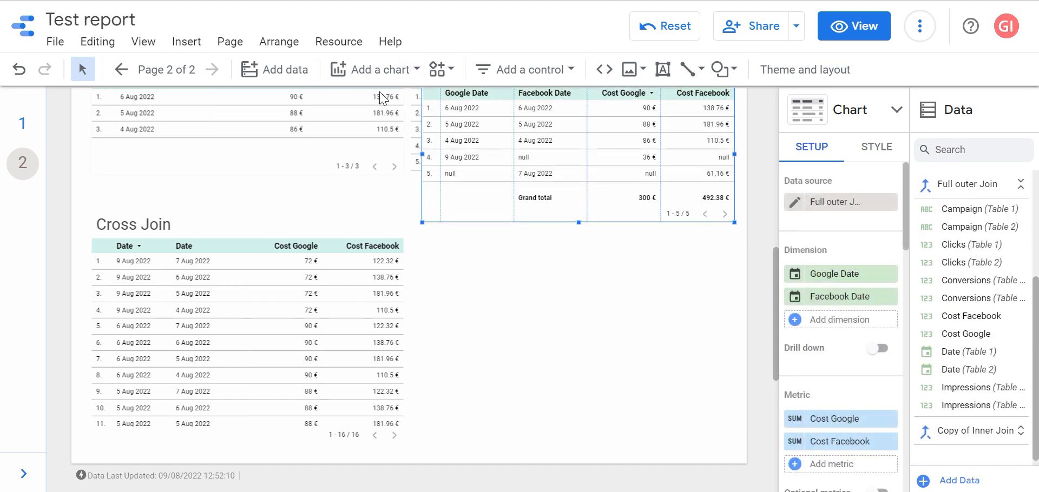
pyautogui.hotkey('ctrl', 'v')
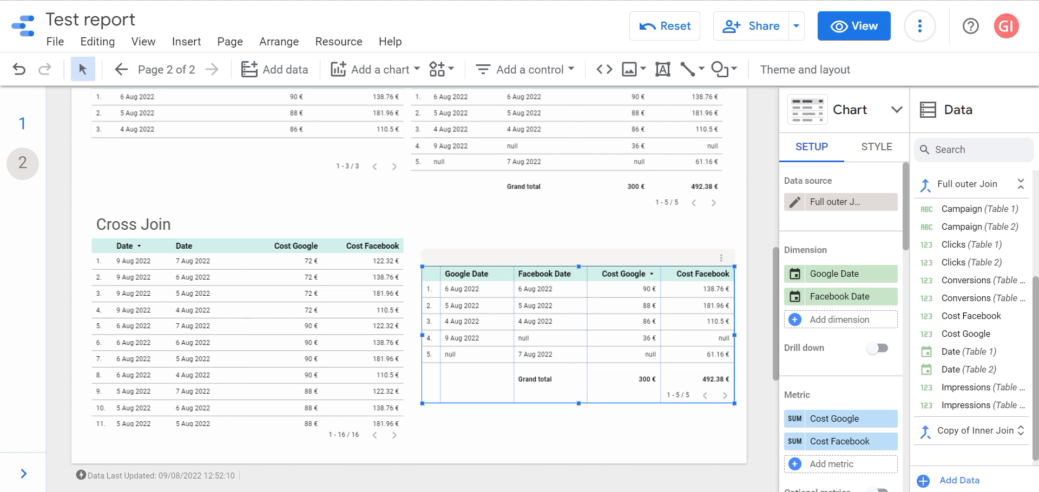
# - Convert the copied Full outer Join table beside the Cross Join table into a stacked column chart
pyautogui.click(893, 110)
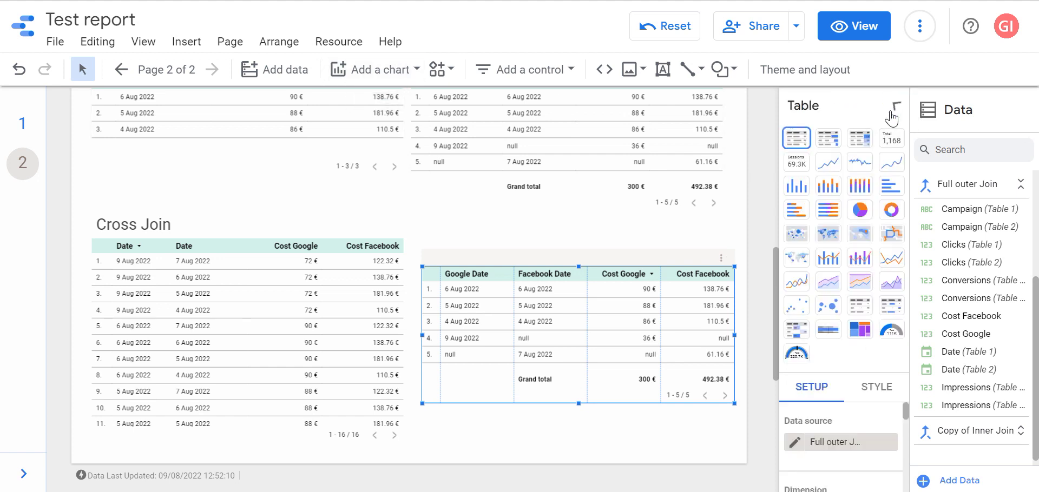
pyautogui.click(827, 163)
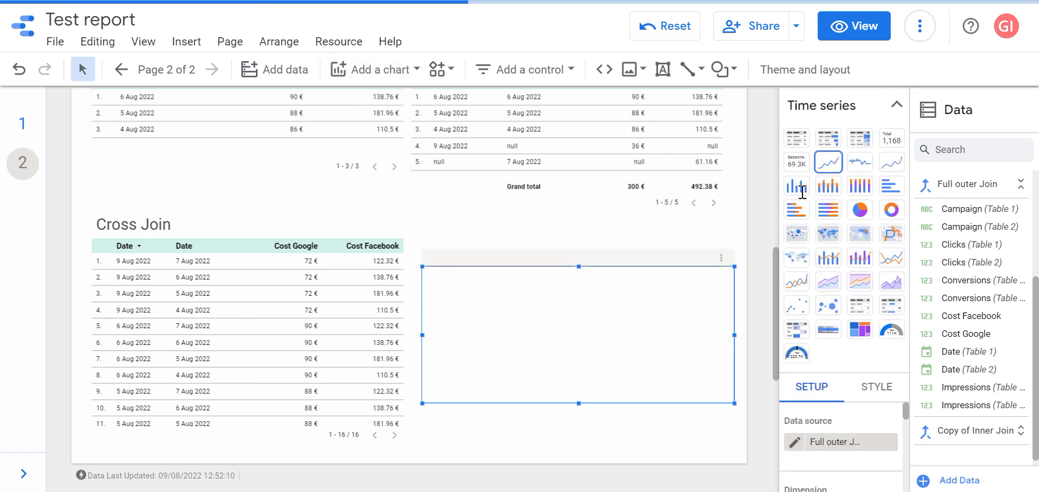
pyautogui.click(800, 190)
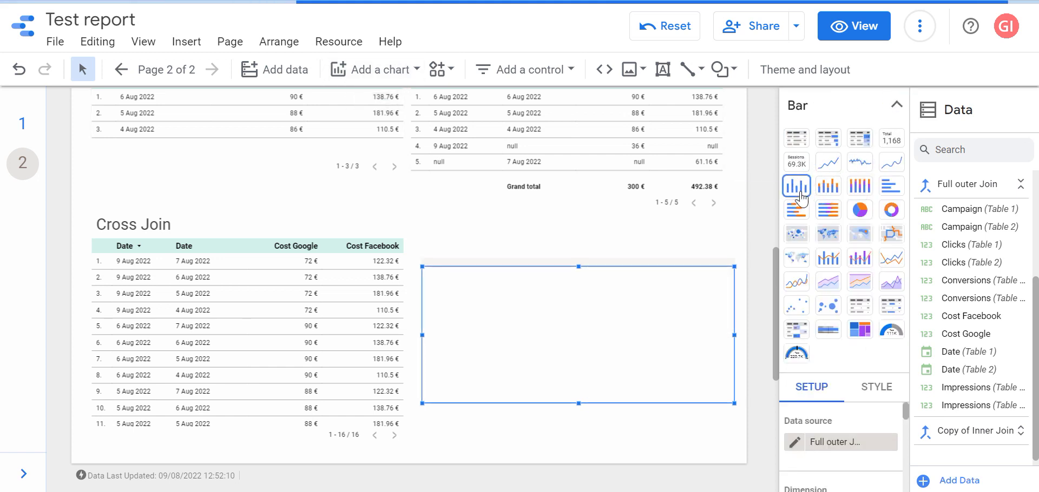
pyautogui.click(832, 186)
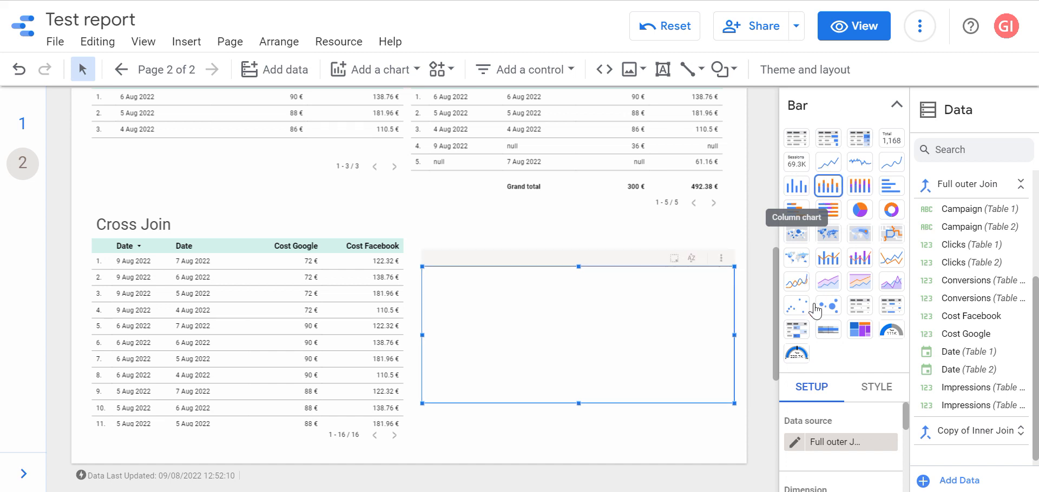
pyautogui.click(895, 107)
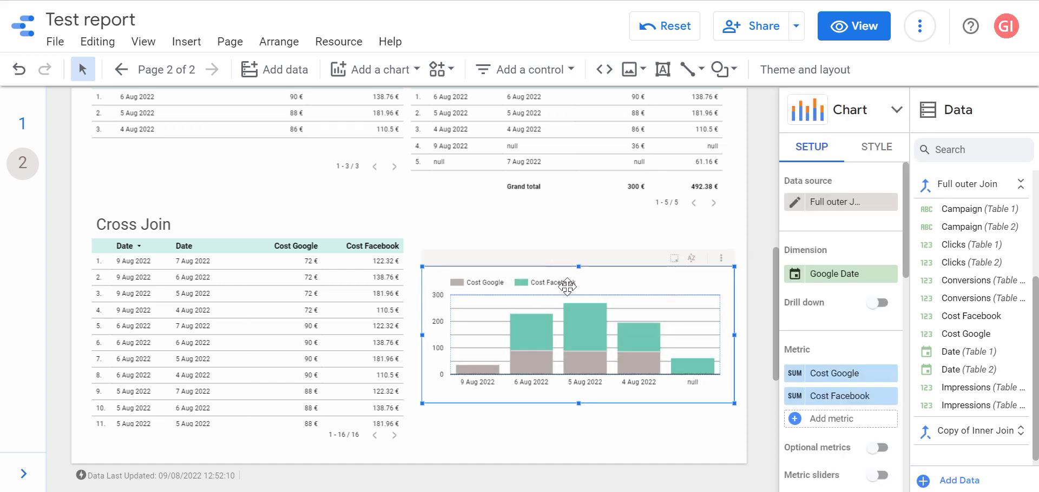
# - Extend the stacked column chart upward and downward to match the height of the Cross Join table, and deselect it
pyautogui.moveTo(568, 266); pyautogui.dragTo(567, 235)
pyautogui.moveTo(574, 399); pyautogui.dragTo(574, 440)
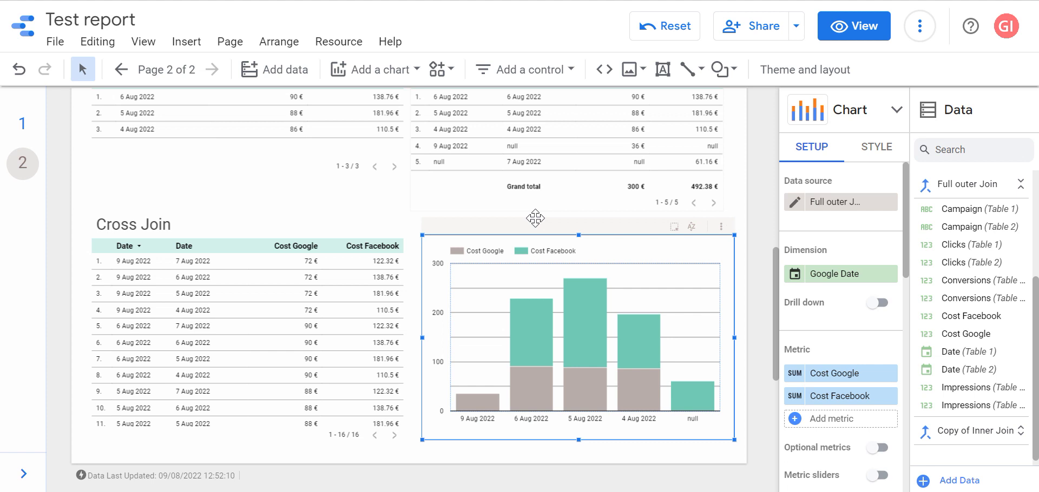
pyautogui.hotkey('ctrl', 'Tab')
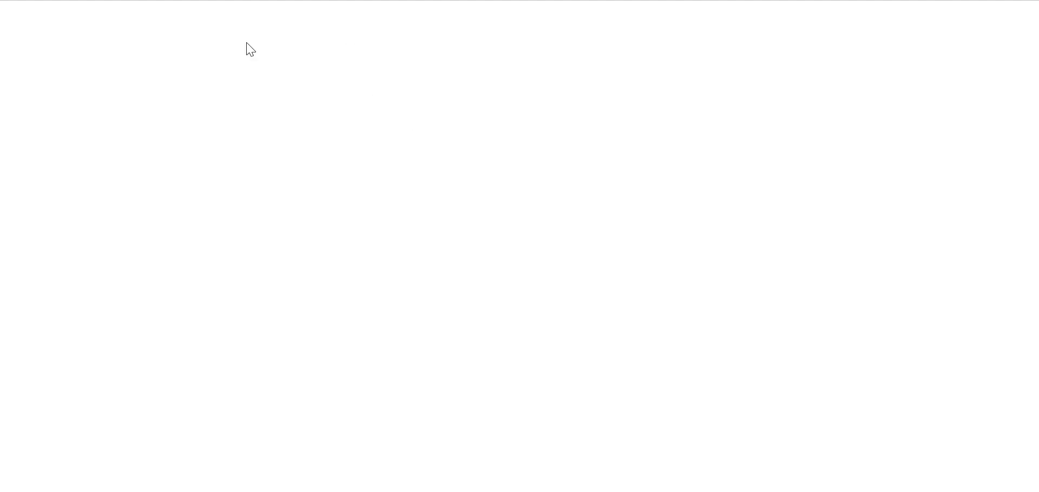
pyautogui.hotkey('ctrl', 'shift', 'Tab')
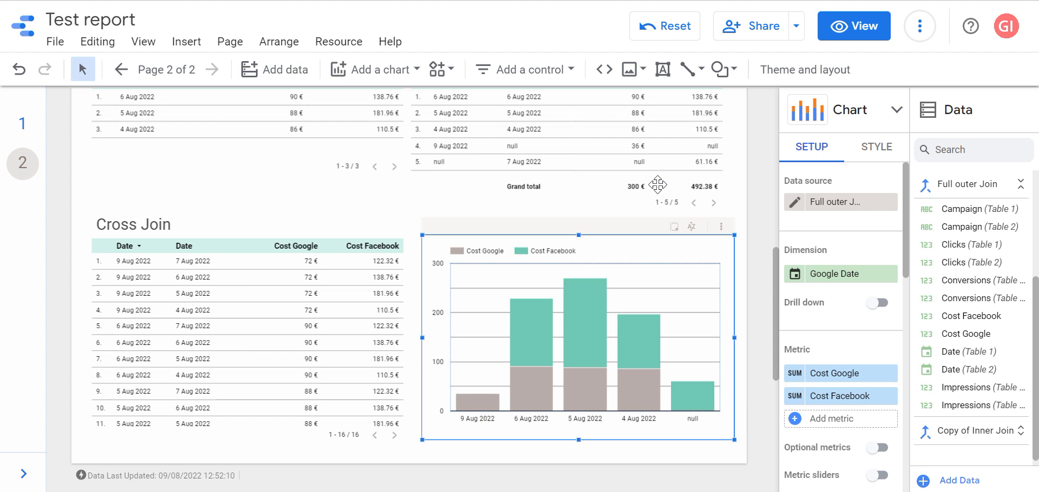
pyautogui.click(765, 252)
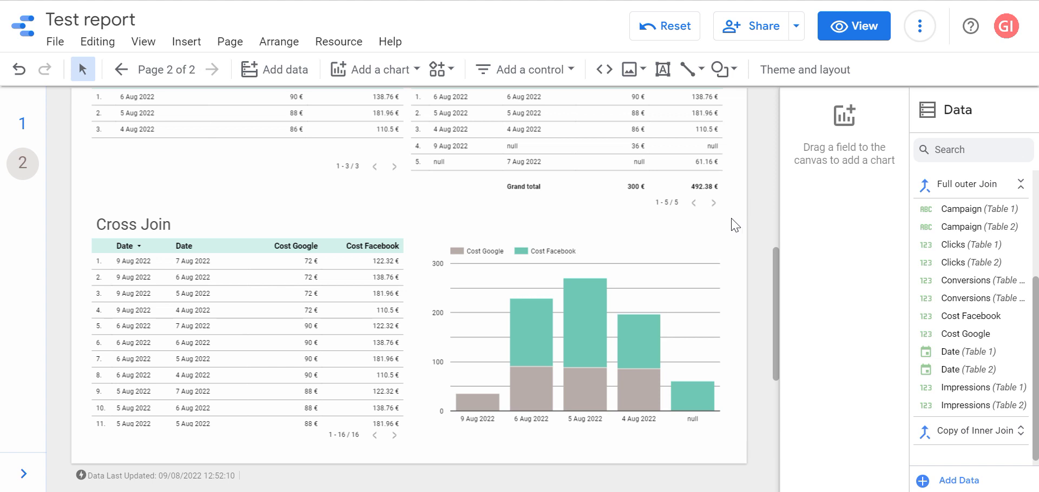
pyautogui.scroll(5, 749, 202)
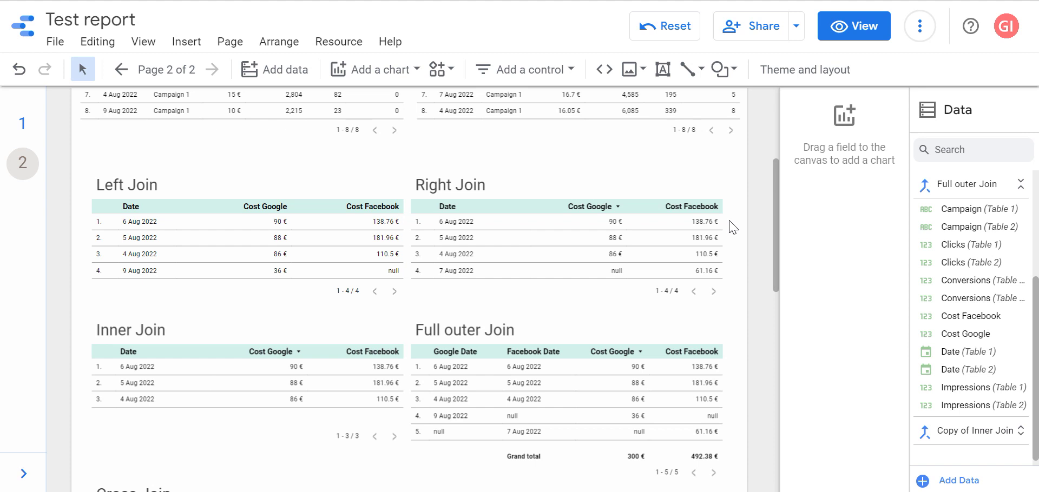
pyautogui.scroll(4, 732, 227)
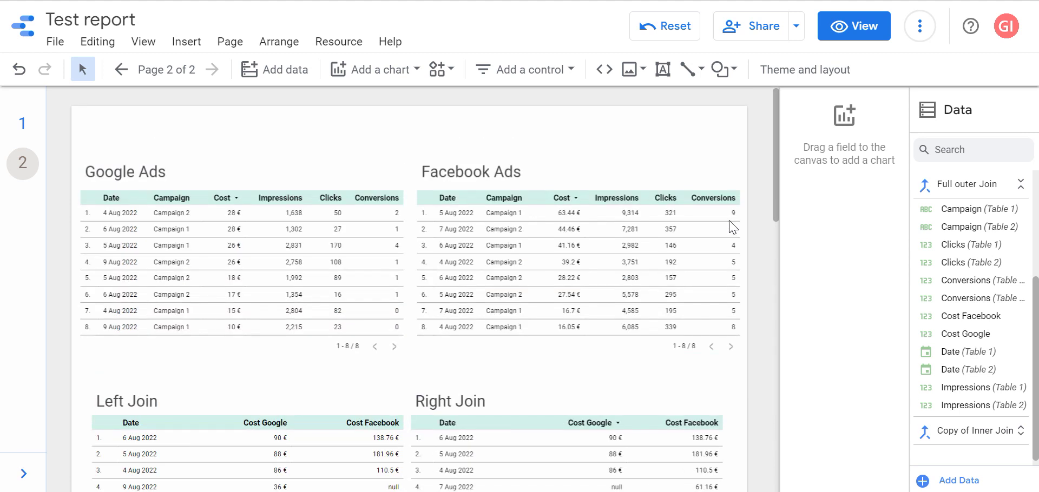